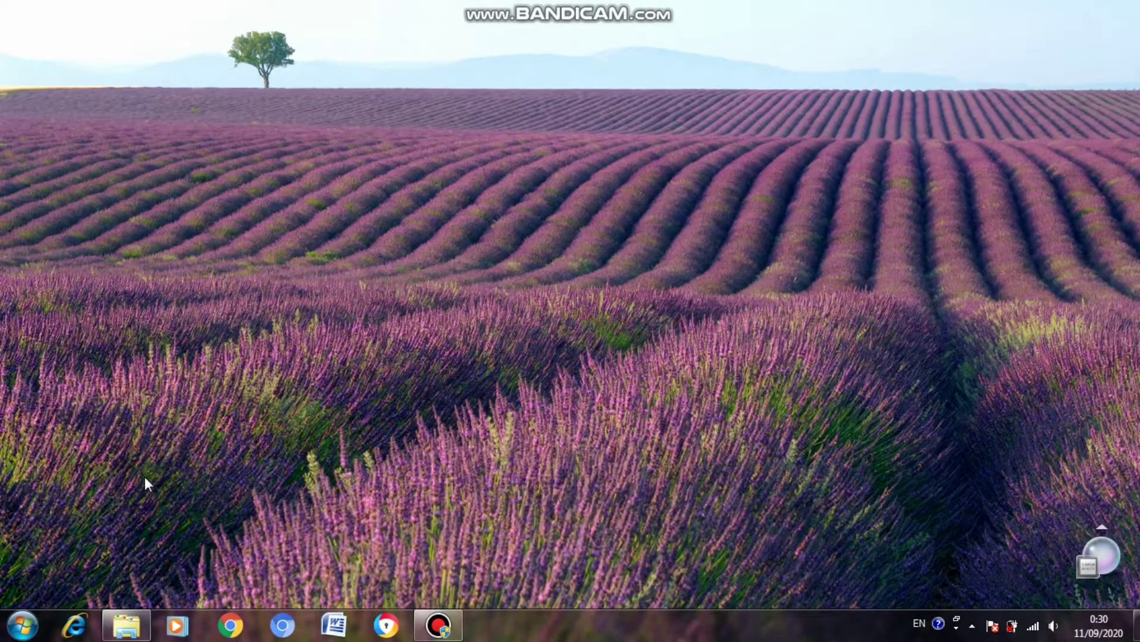
Launch CorelDRAW 12 and start a new blank graphic.
{"action": "left_click", "coordinate": [27, 622]}
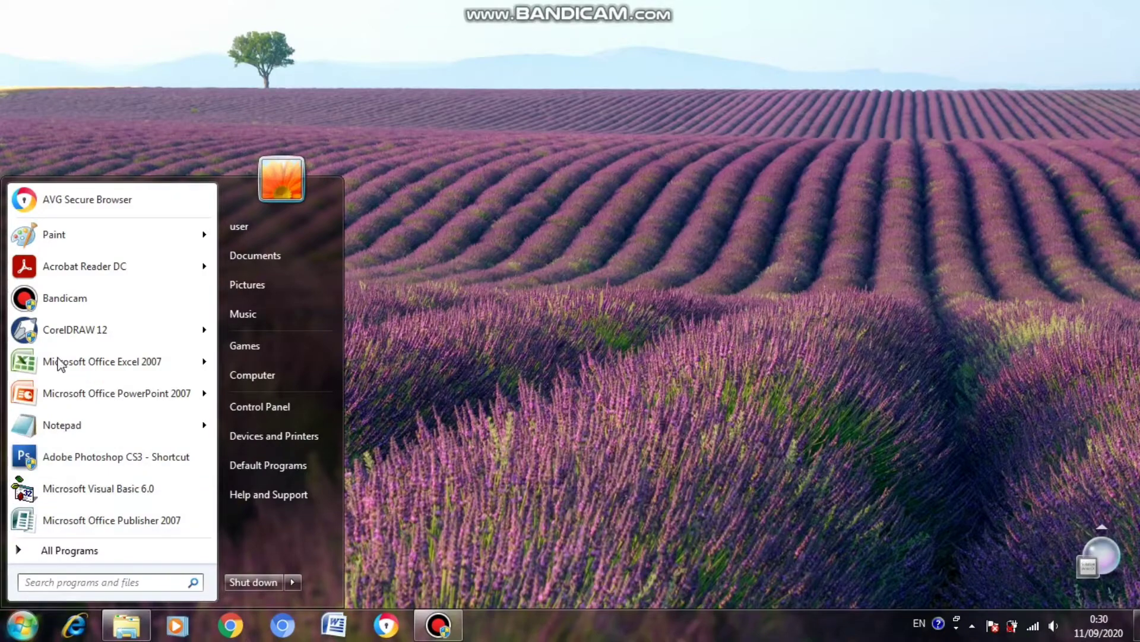
{"action": "left_click", "coordinate": [73, 330]}
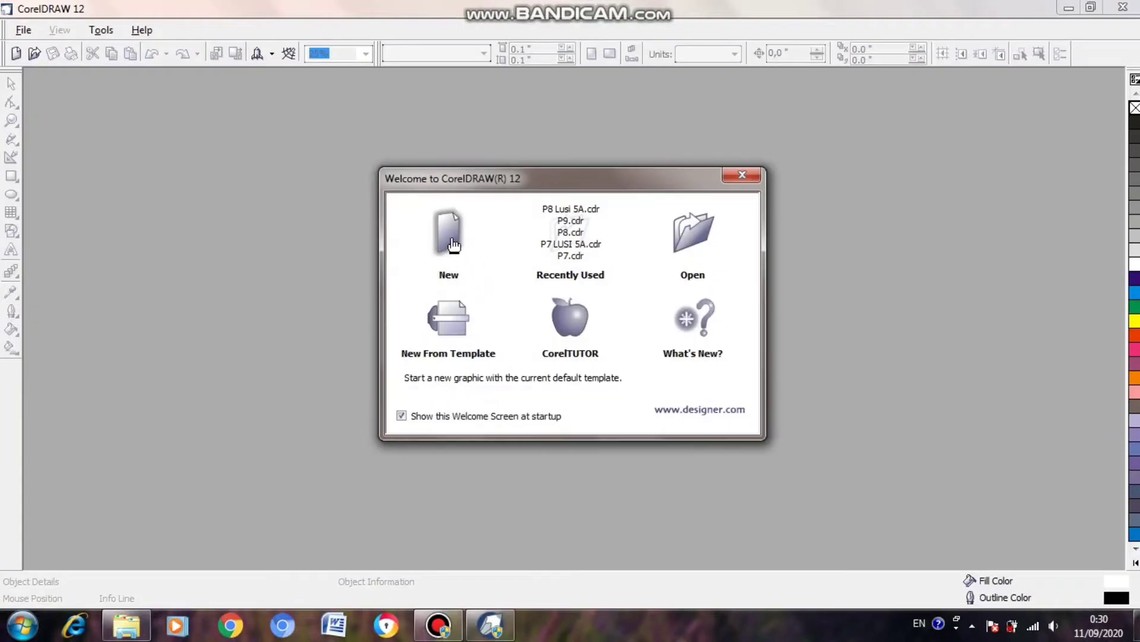
{"action": "left_click", "coordinate": [451, 237]}
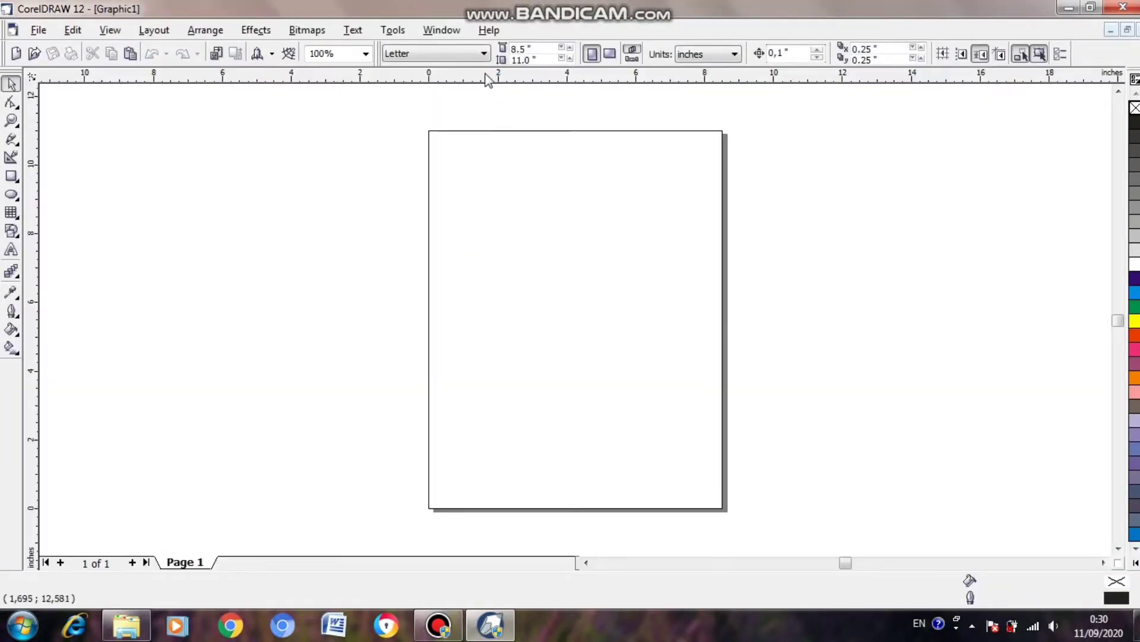
Set the page size to A4 in landscape orientation.
{"action": "left_click", "coordinate": [484, 54]}
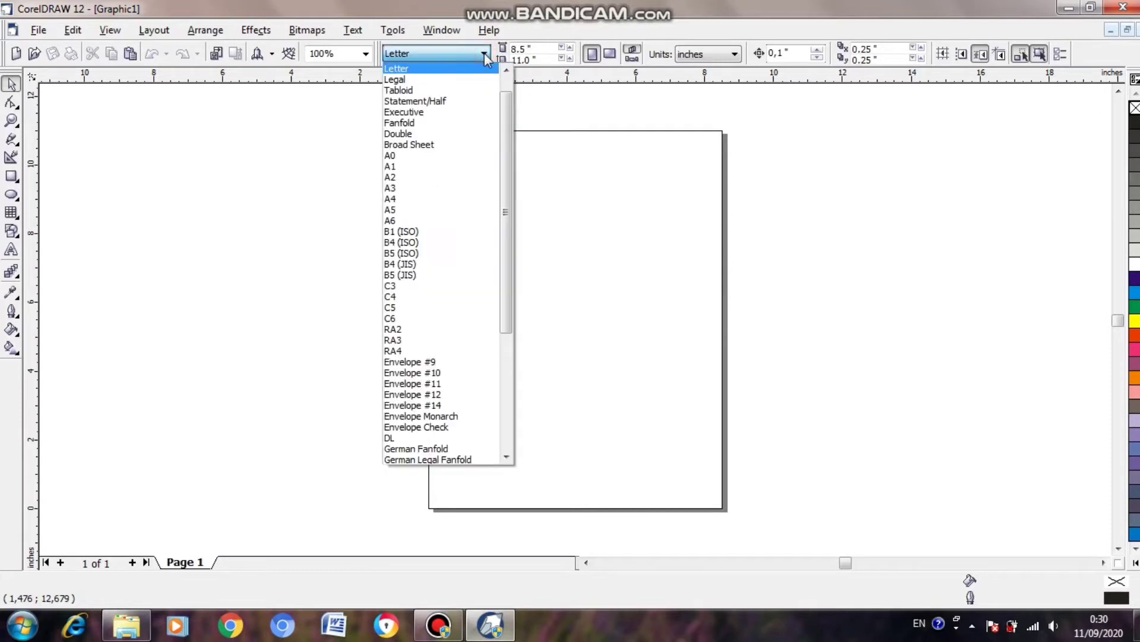
{"action": "left_click", "coordinate": [413, 198]}
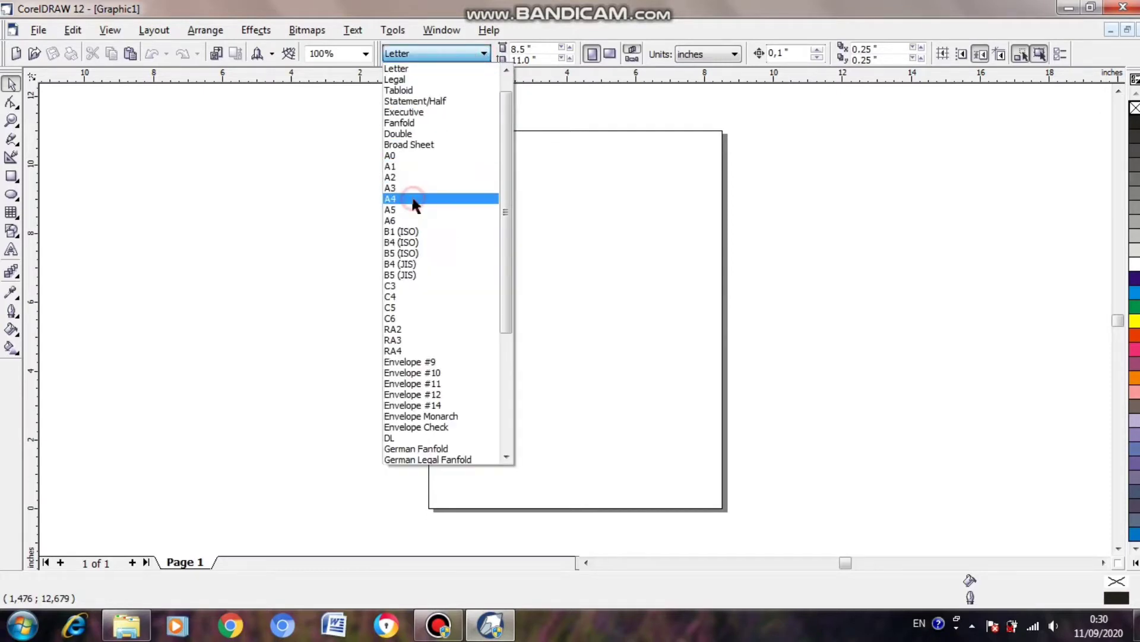
{"action": "left_click", "coordinate": [610, 54]}
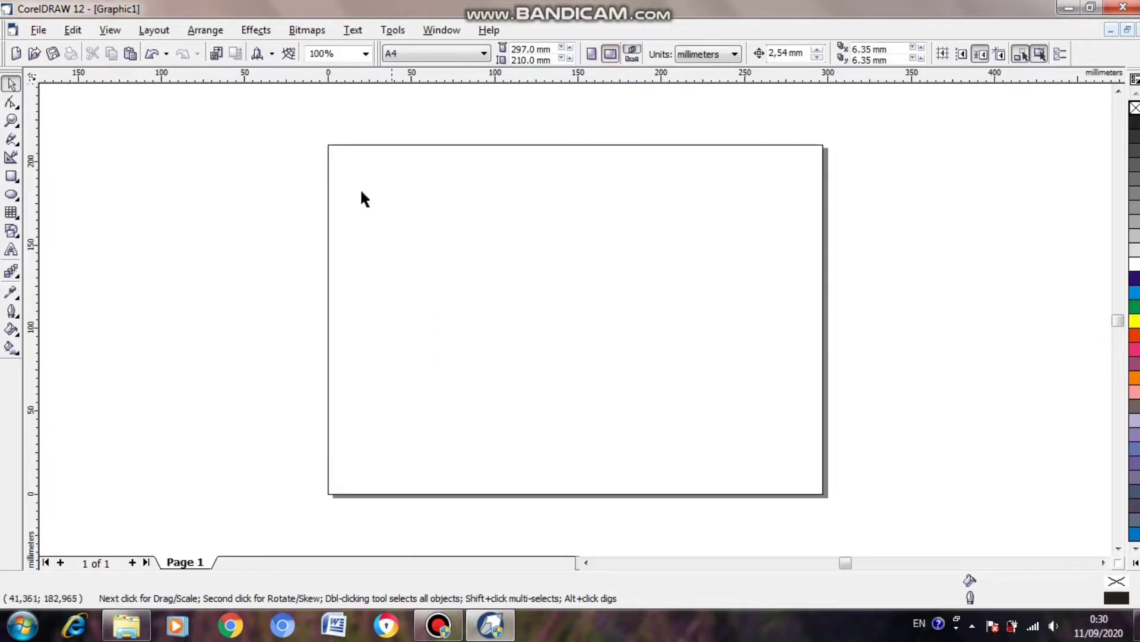
Create a page-sized rectangle filled with Magenta and fade it diagonally with a linear transparency from its upper-left corner past its lower-right corner.
{"action": "double_click", "coordinate": [12, 177]}
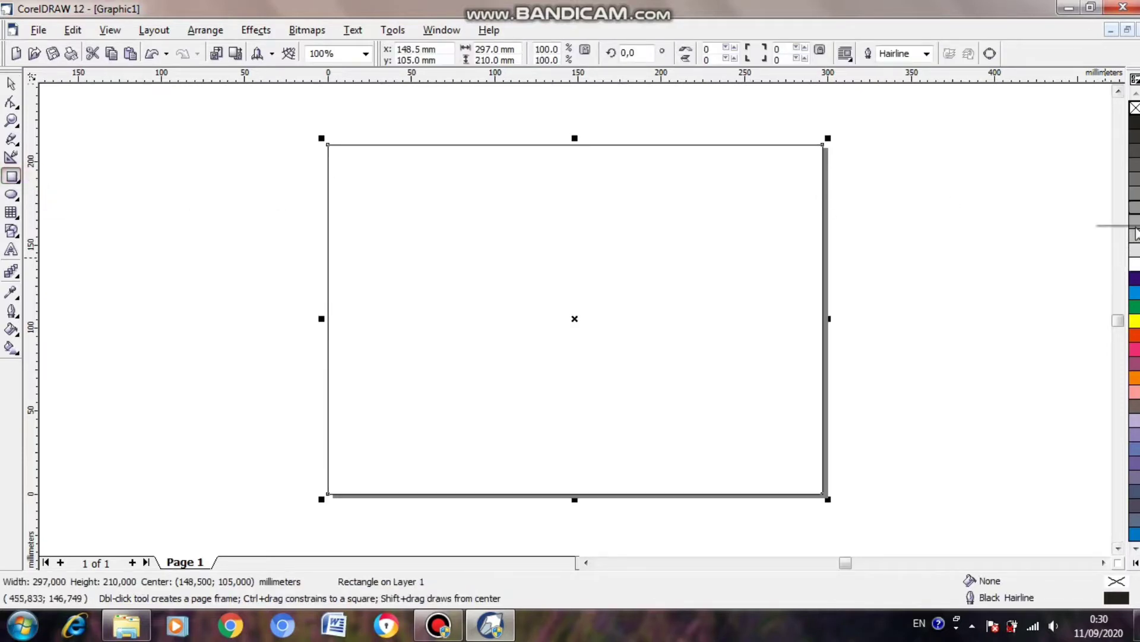
{"action": "left_click", "coordinate": [1134, 350]}
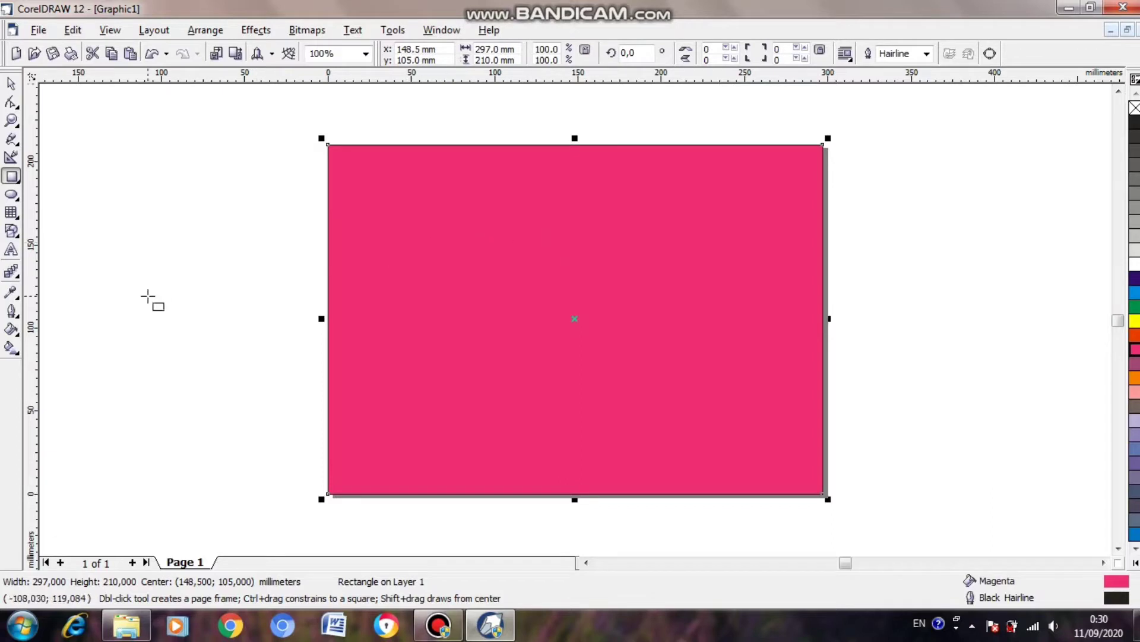
{"action": "left_click", "coordinate": [16, 274]}
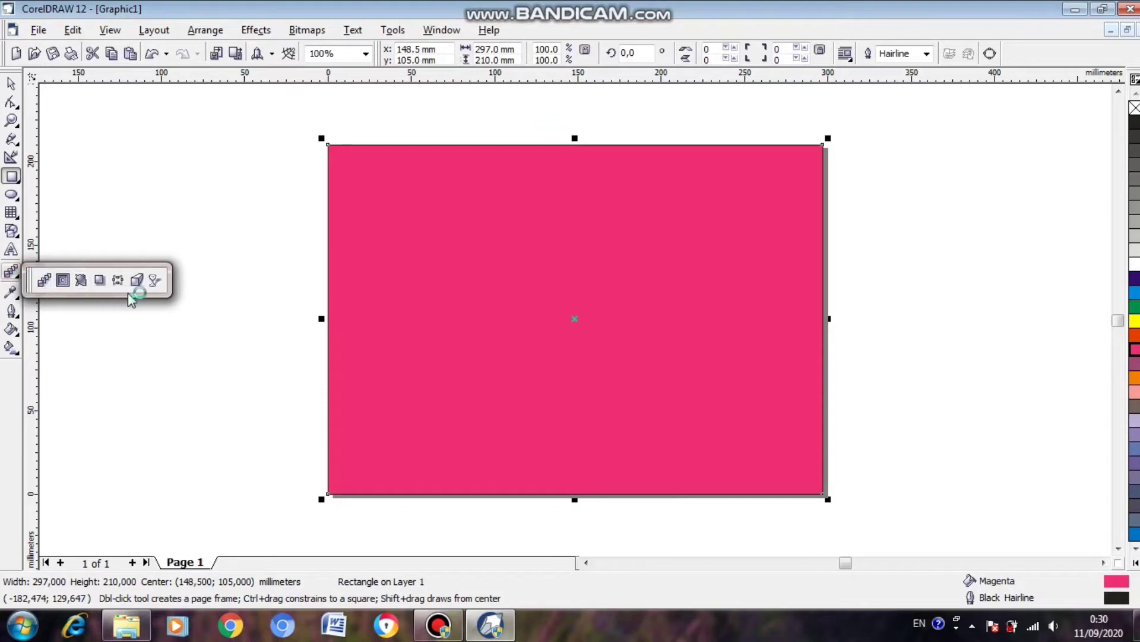
{"action": "left_click", "coordinate": [155, 282]}
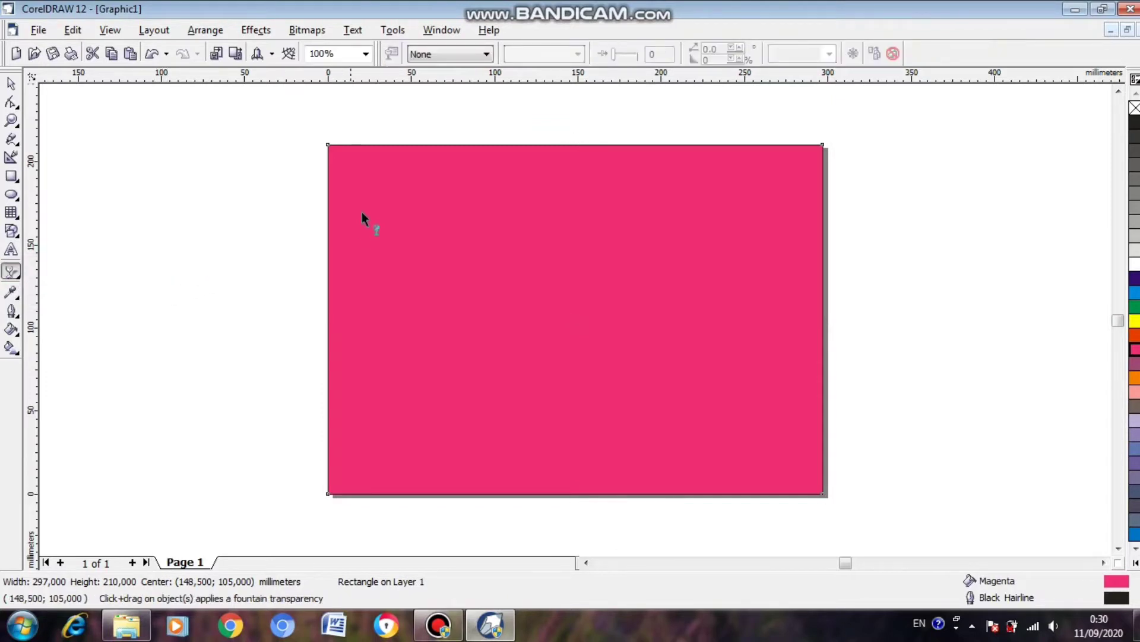
{"action": "left_click_drag", "start_coordinate": [354, 162], "coordinate": [858, 517]}
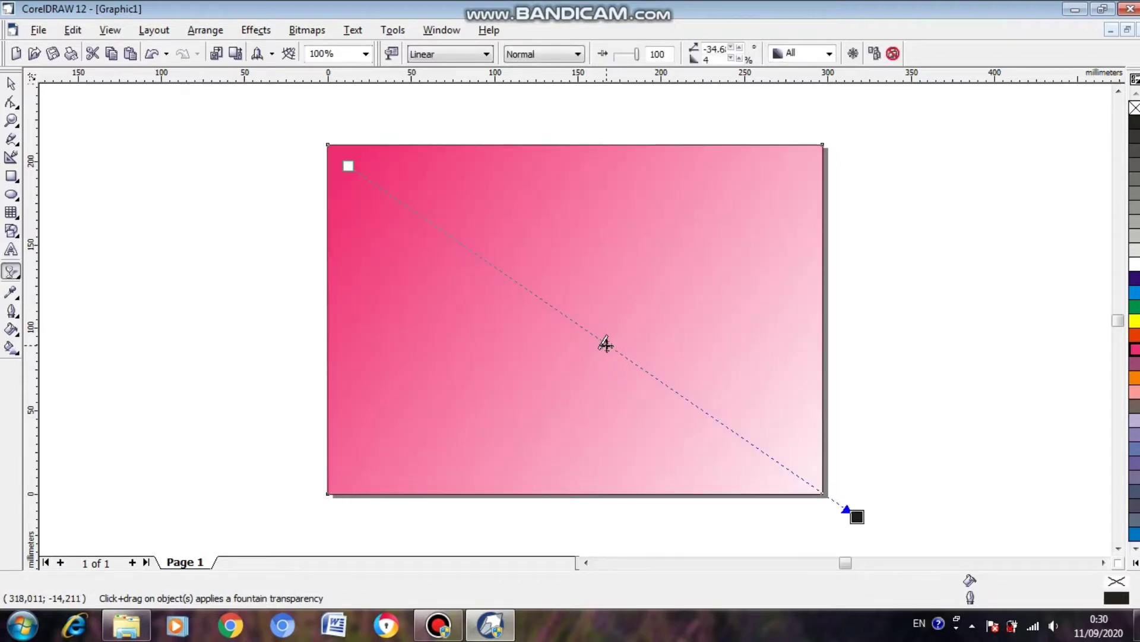
{"action": "left_click_drag", "start_coordinate": [603, 343], "coordinate": [640, 365]}
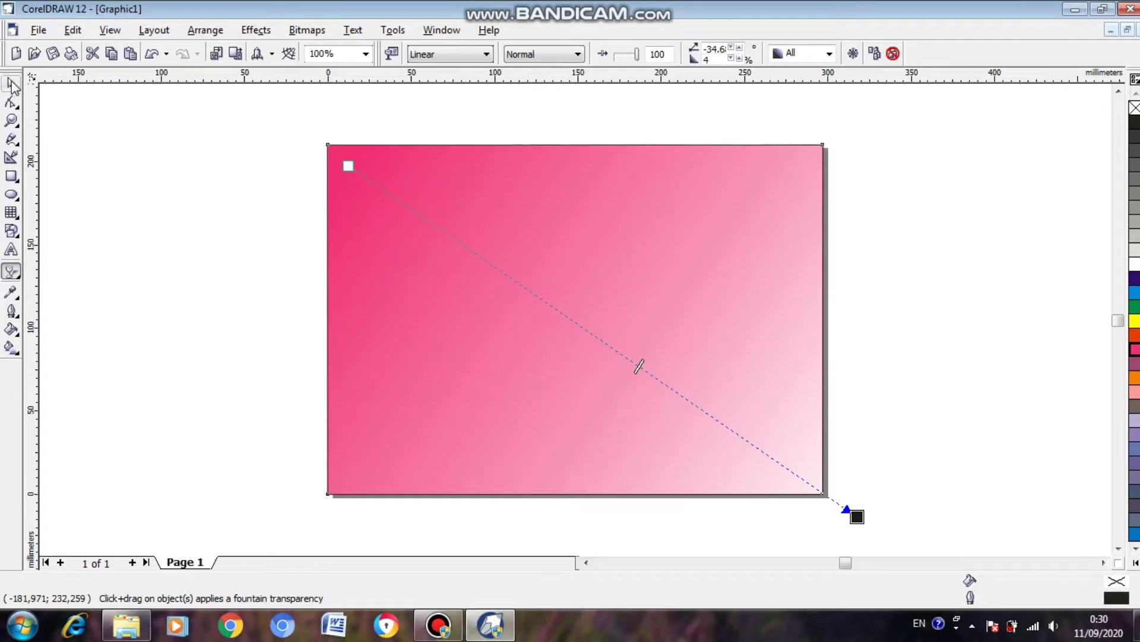
{"action": "left_click", "coordinate": [13, 87]}
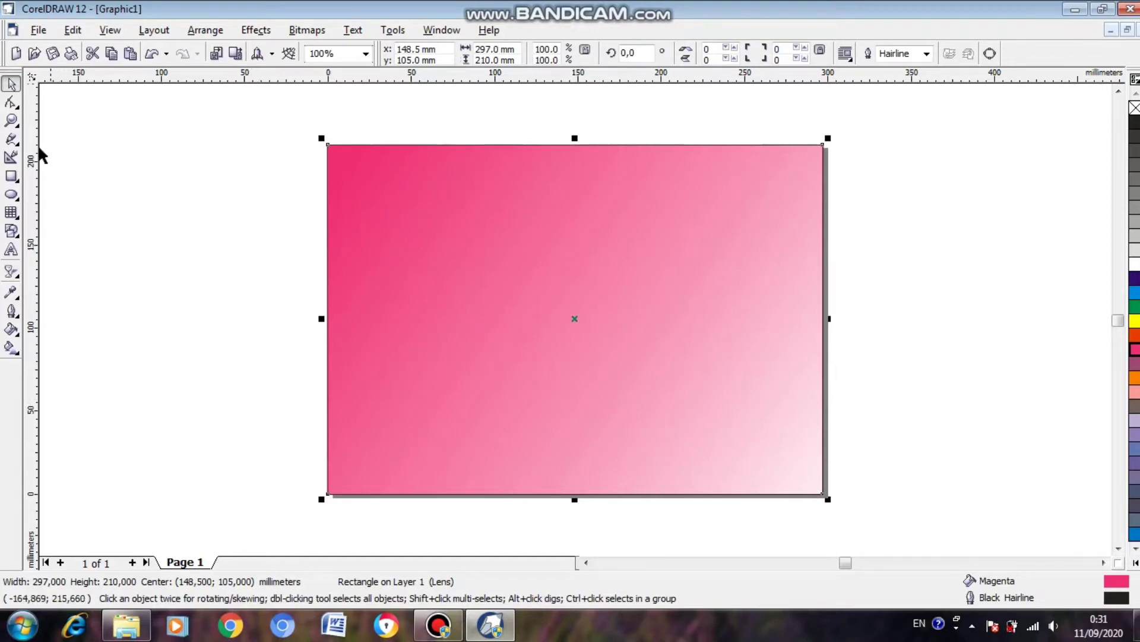
Draw a tall rectangle about 38 by 253 mm near the page's left edge, extending past the page, and convert it to curves.
{"action": "left_click", "coordinate": [12, 176]}
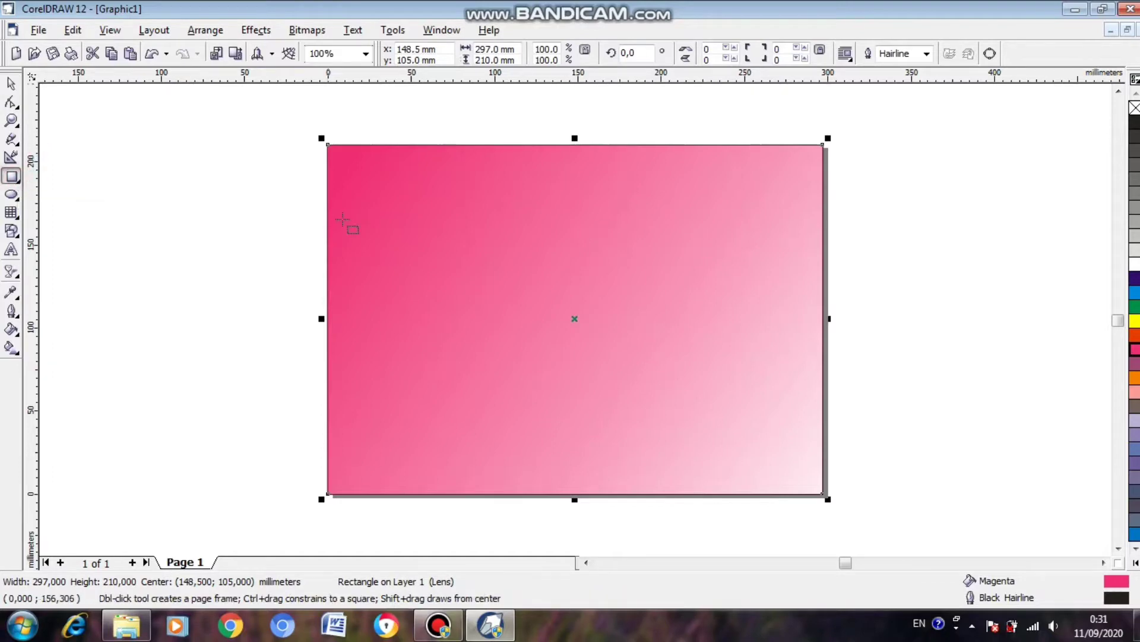
{"action": "mouse_move", "coordinate": [340, 117]}
{"action": "left_mouse_down"}
{"action": "mouse_move", "coordinate": [413, 344]}
{"action": "mouse_move", "coordinate": [423, 512]}
{"action": "mouse_move", "coordinate": [409, 543]}
{"action": "left_mouse_up"}
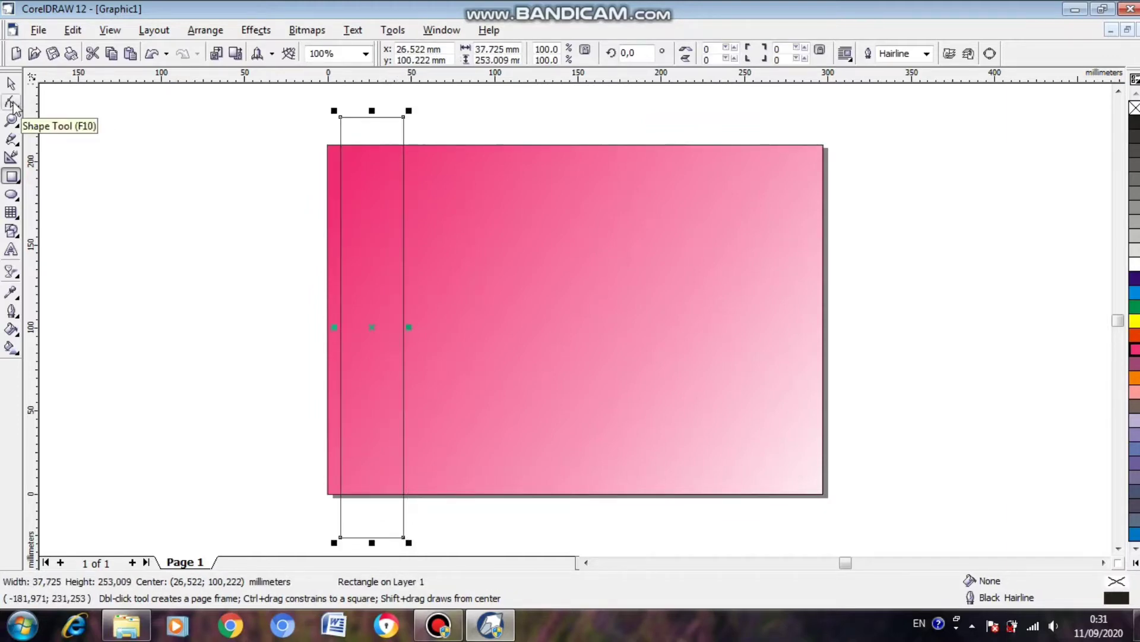
{"action": "left_click", "coordinate": [12, 105]}
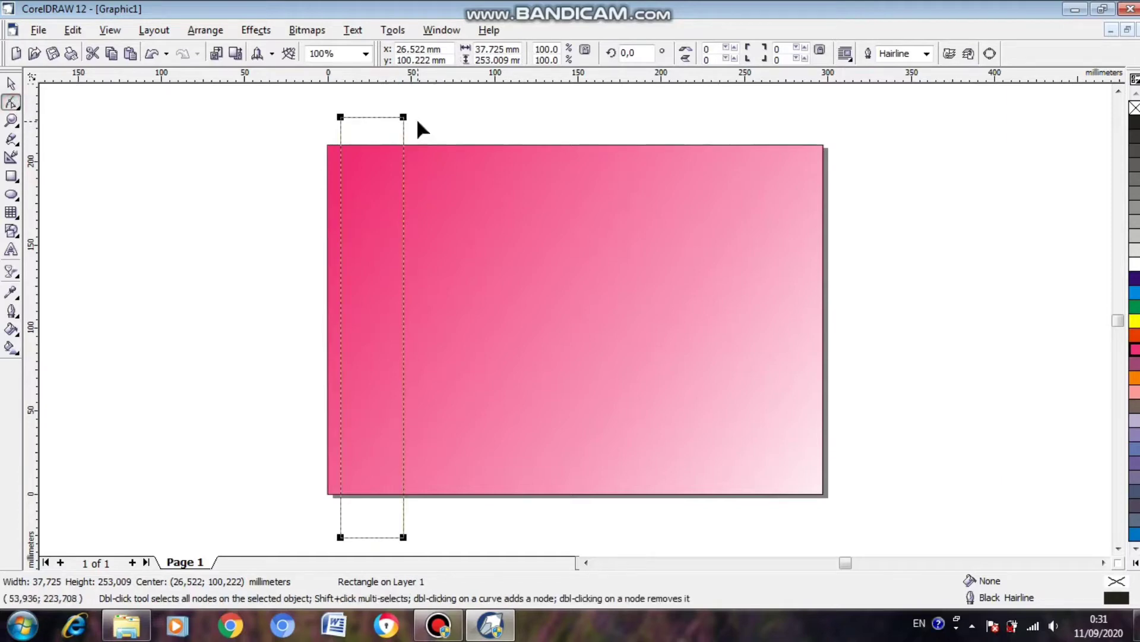
{"action": "right_click", "coordinate": [404, 276]}
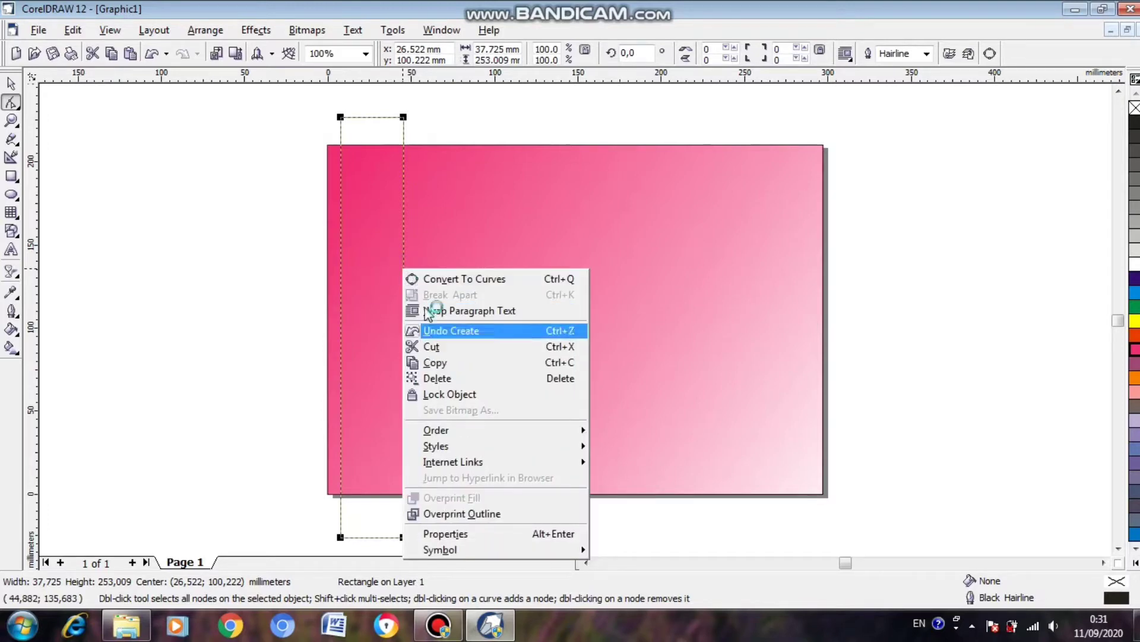
{"action": "left_click", "coordinate": [502, 284]}
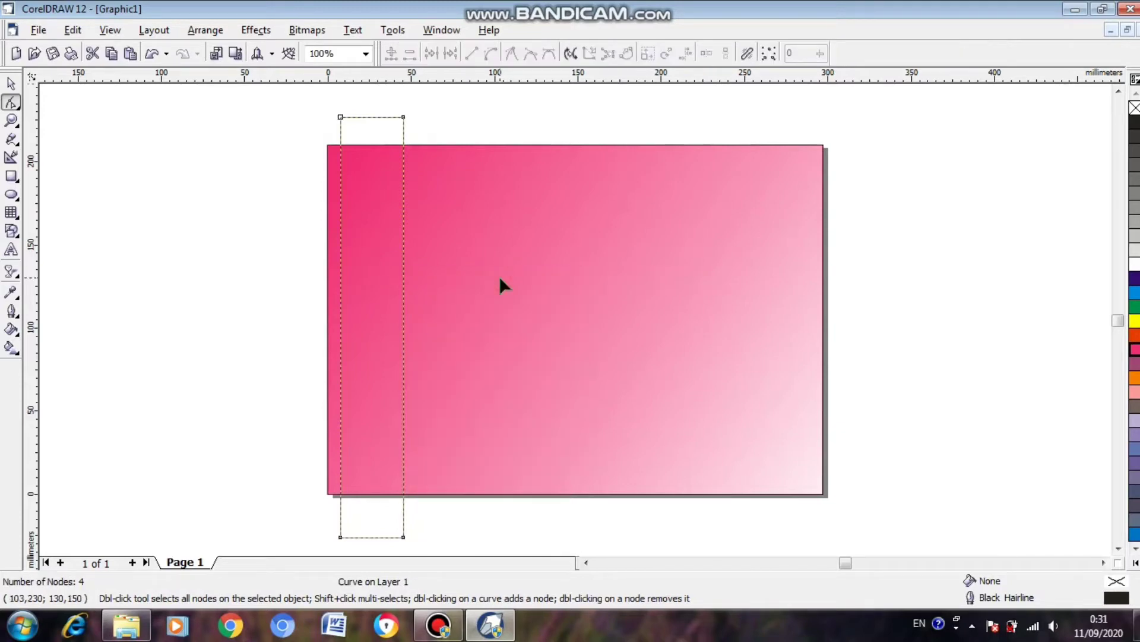
Convert the tall shape's right side to a curve and bend it into an S, bulging right above and left below.
{"action": "right_click", "coordinate": [404, 282]}
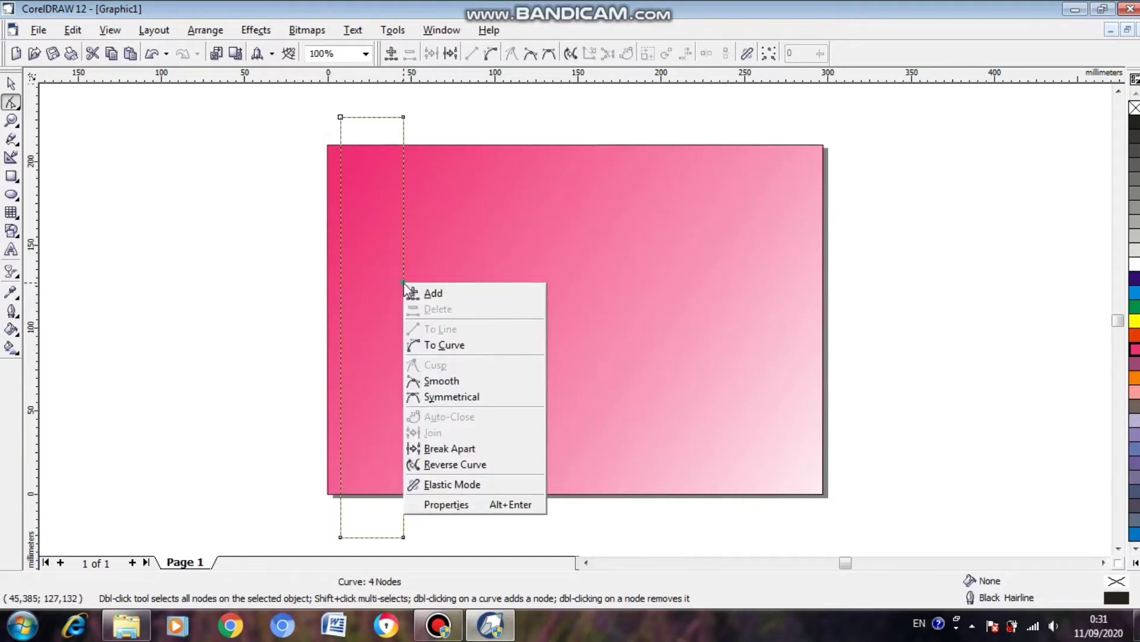
{"action": "left_click", "coordinate": [440, 349]}
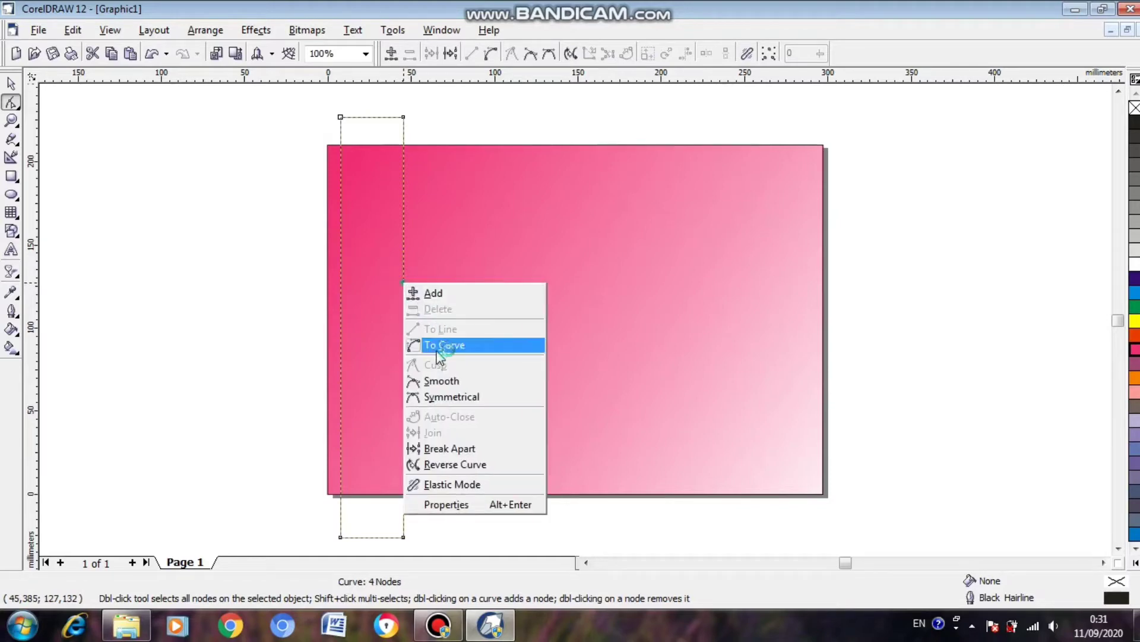
{"action": "left_click", "coordinate": [443, 351]}
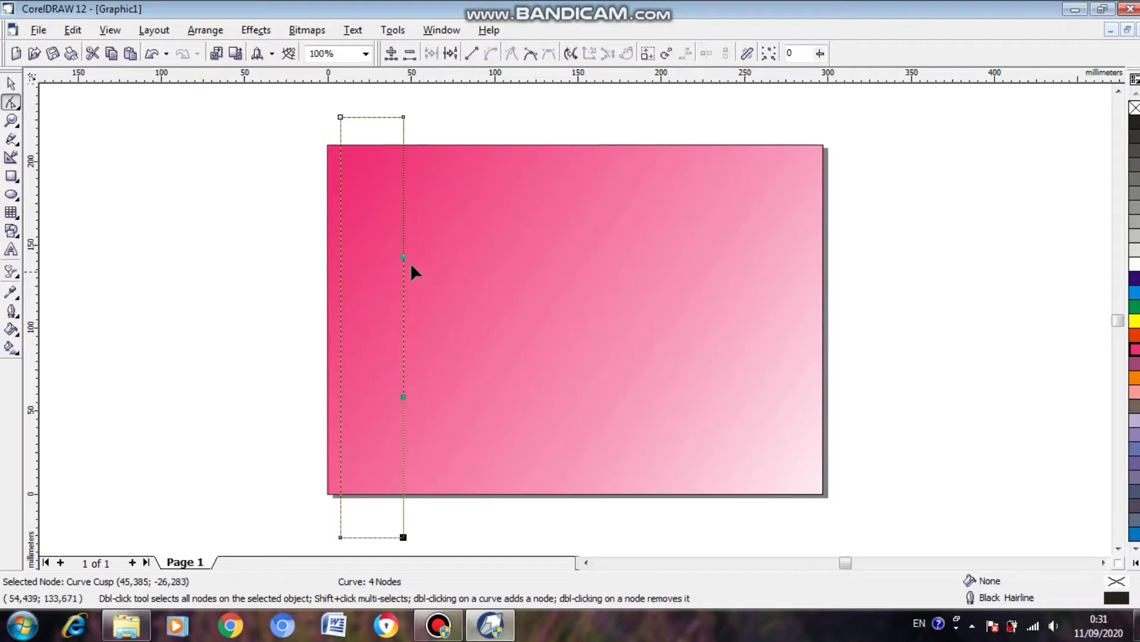
{"action": "left_click_drag", "start_coordinate": [402, 256], "coordinate": [431, 320]}
{"action": "left_click", "coordinate": [405, 396]}
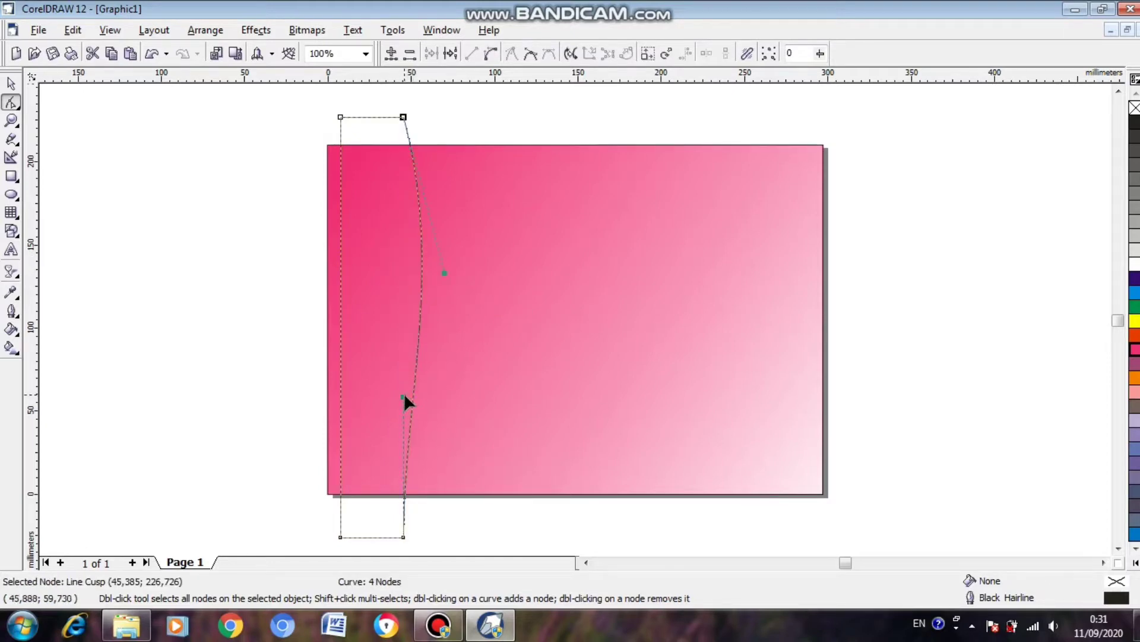
{"action": "left_click_drag", "start_coordinate": [404, 397], "coordinate": [364, 307]}
{"action": "left_click_drag", "start_coordinate": [445, 272], "coordinate": [448, 275]}
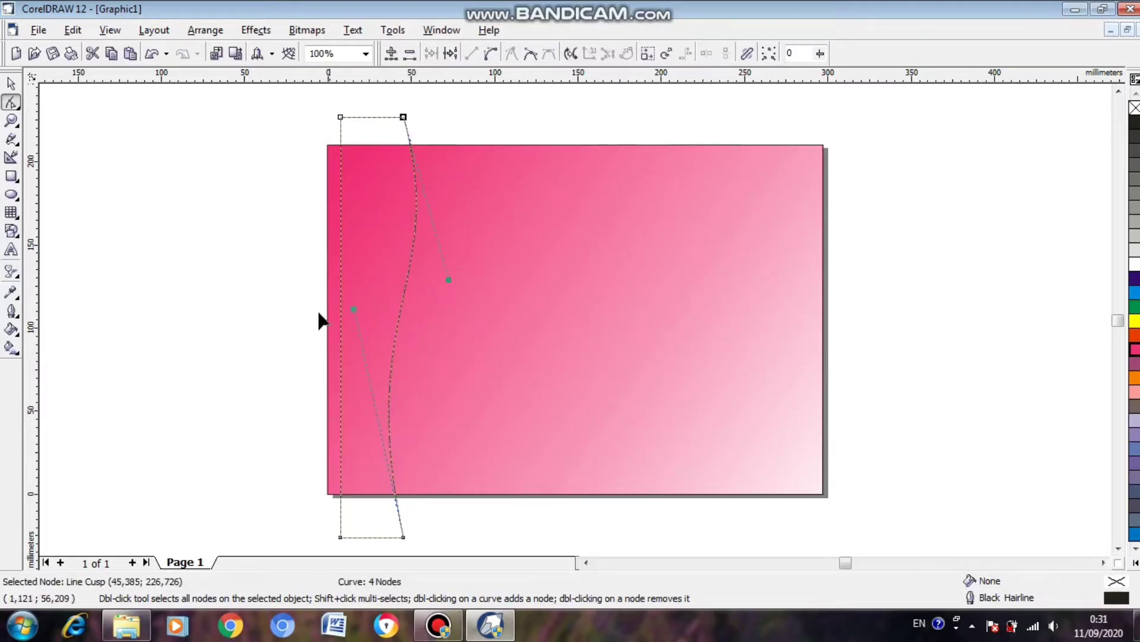
Convert the tall shape's left side to a curve and bend it into an S roughly following the right side.
{"action": "left_click", "coordinate": [340, 250]}
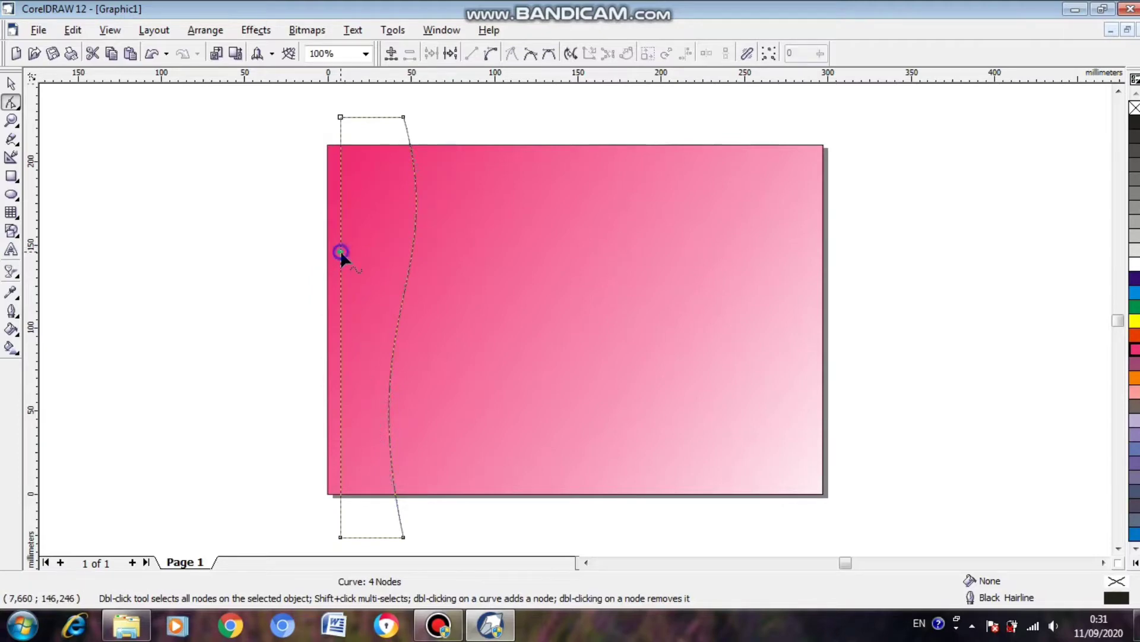
{"action": "right_click", "coordinate": [340, 251]}
{"action": "left_click", "coordinate": [372, 314]}
{"action": "left_click_drag", "start_coordinate": [341, 255], "coordinate": [415, 297]}
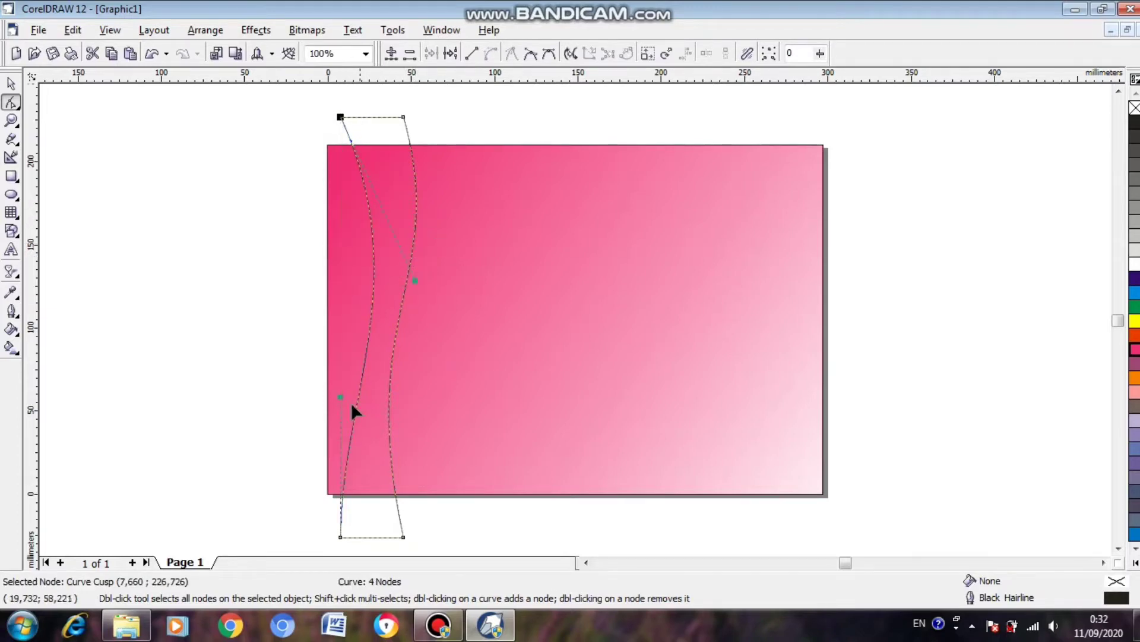
{"action": "left_click_drag", "start_coordinate": [340, 394], "coordinate": [317, 353]}
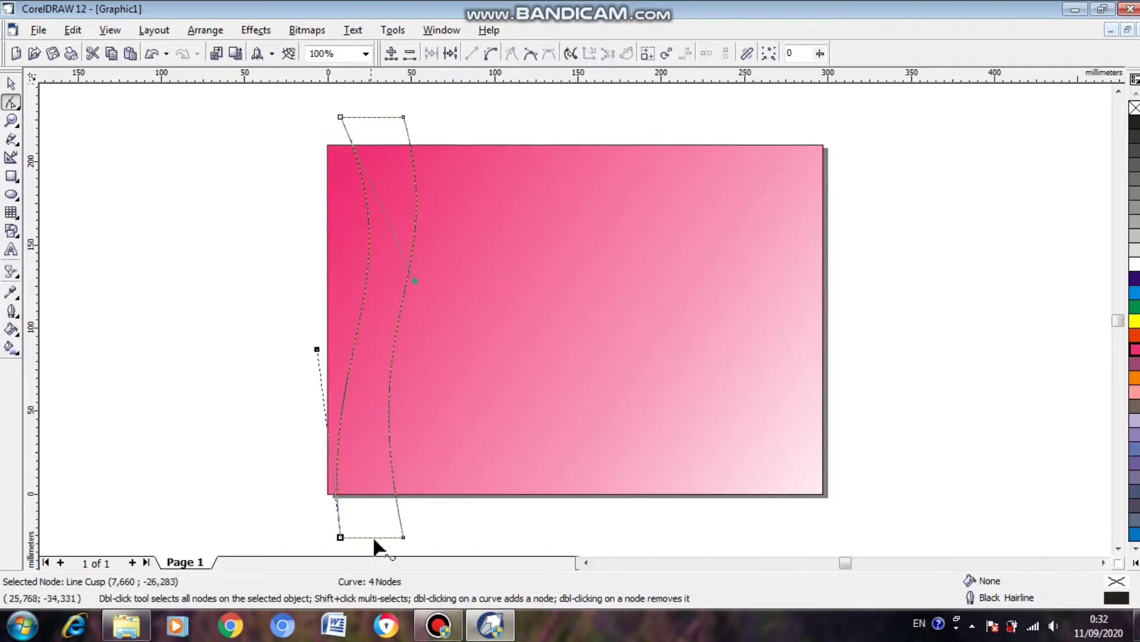
Adjust both control handles of the shape's right side to pull its lower bend further left and soften the upper bulge.
{"action": "left_click", "coordinate": [397, 314]}
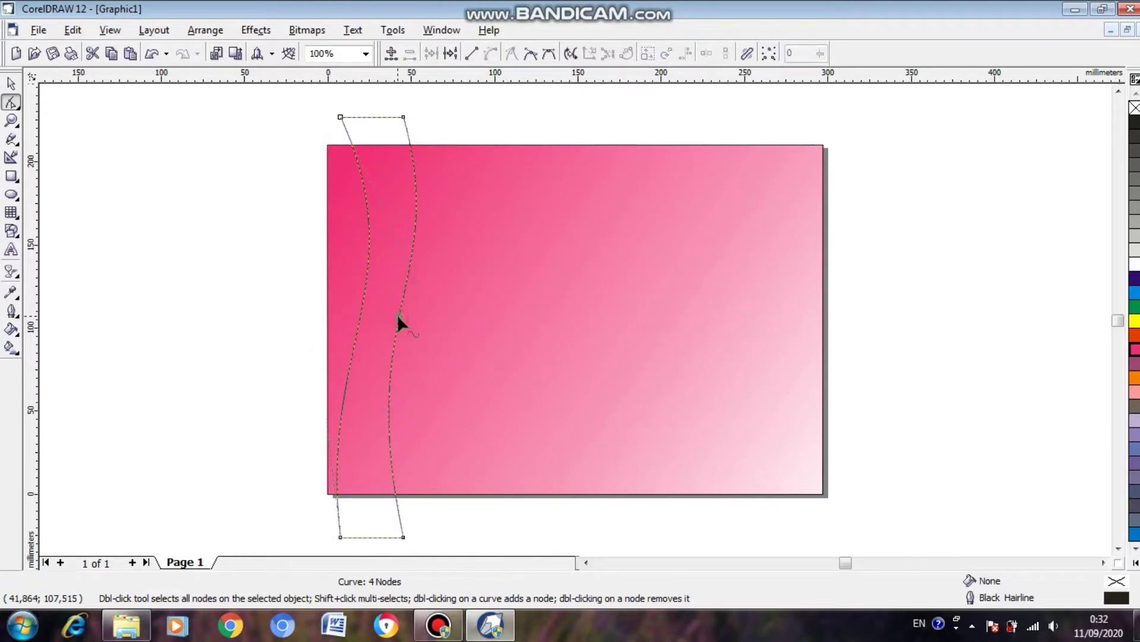
{"action": "left_click", "coordinate": [404, 117]}
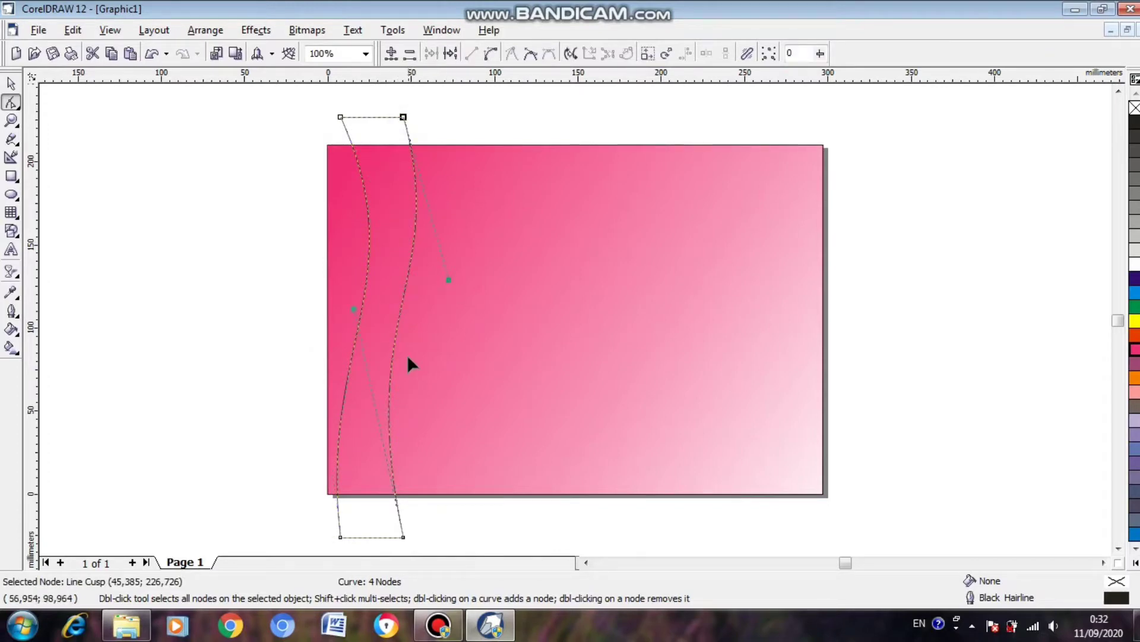
{"action": "left_click_drag", "start_coordinate": [349, 309], "coordinate": [306, 315]}
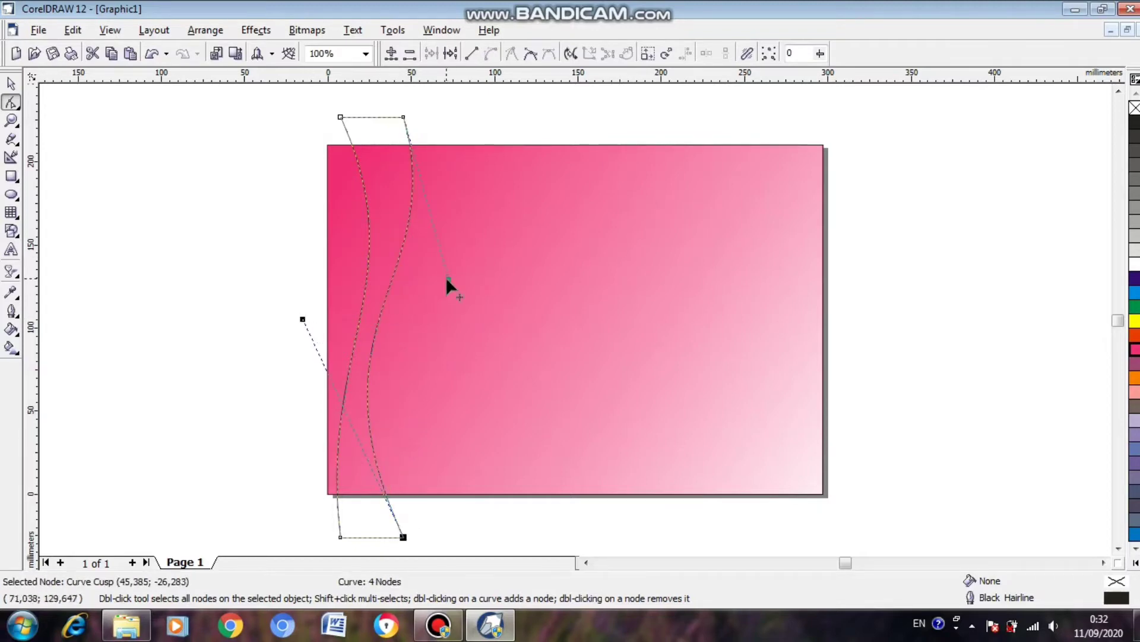
{"action": "left_click_drag", "start_coordinate": [446, 277], "coordinate": [433, 246]}
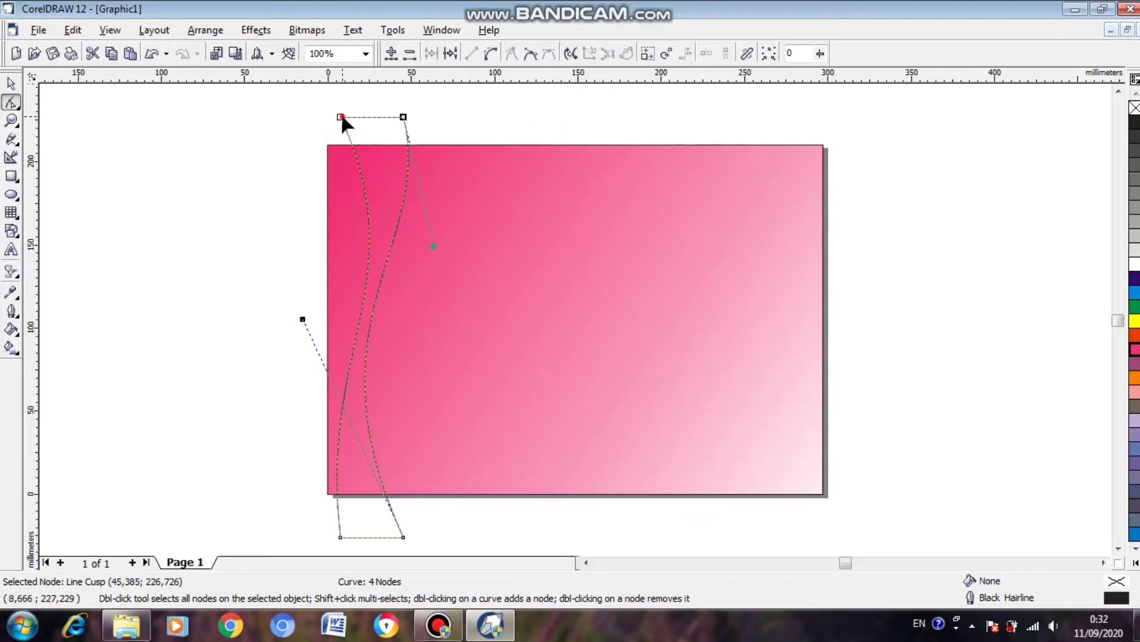
Narrow the shape's upper end by shifting its upper-left node about 19 mm right, and reshape the left side to run clear of the right side.
{"action": "left_click_drag", "start_coordinate": [342, 118], "coordinate": [373, 118]}
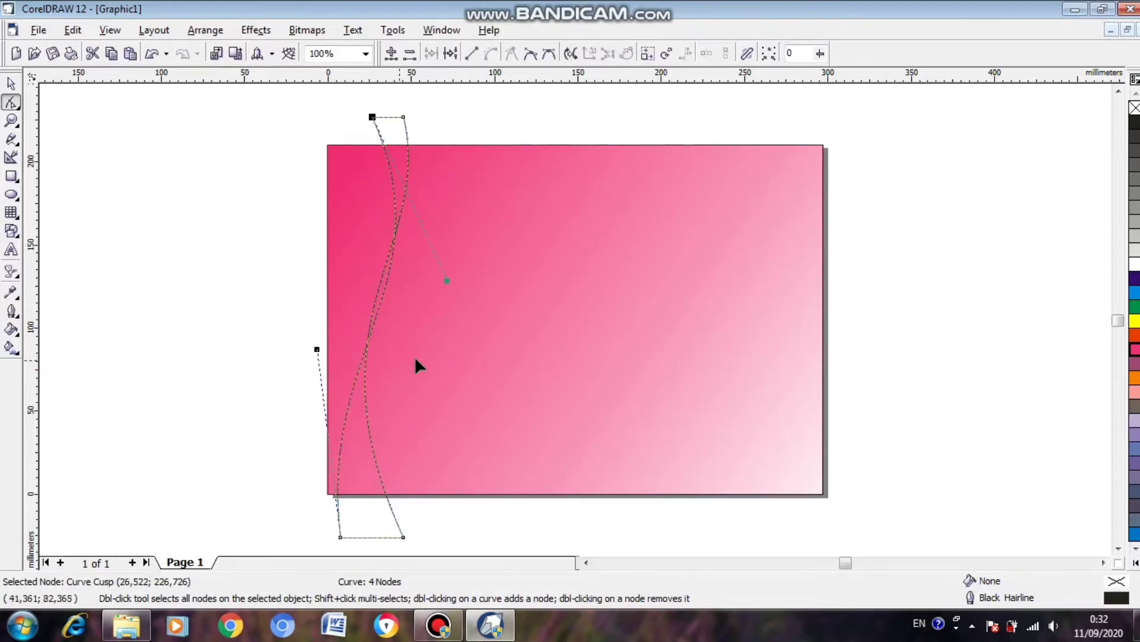
{"action": "left_click_drag", "start_coordinate": [322, 357], "coordinate": [256, 332]}
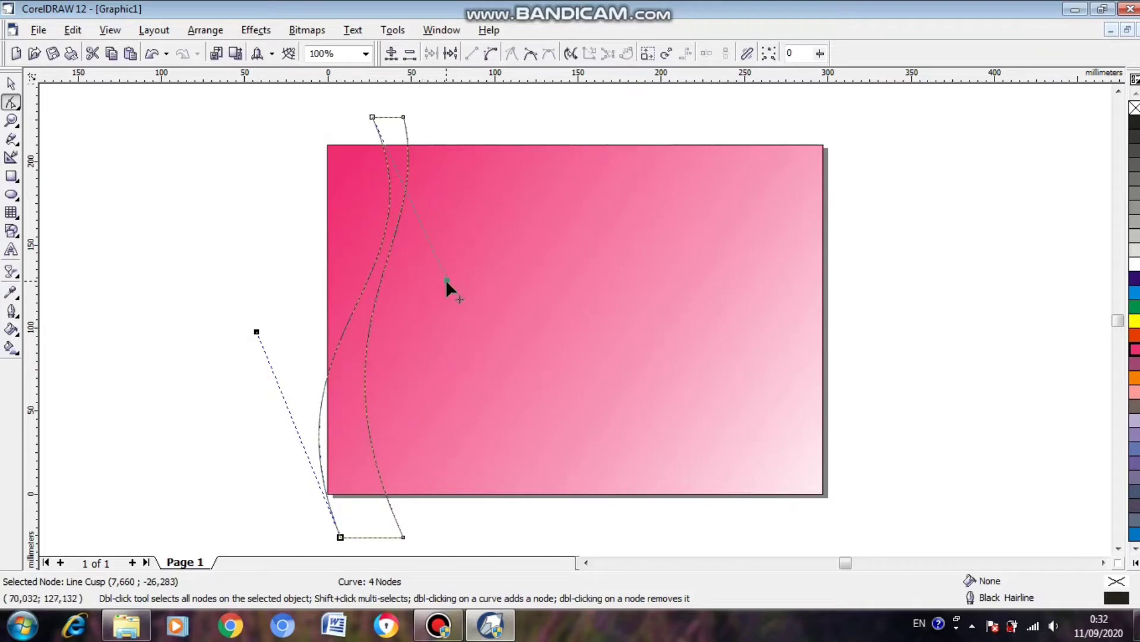
{"action": "left_click_drag", "start_coordinate": [446, 279], "coordinate": [428, 277]}
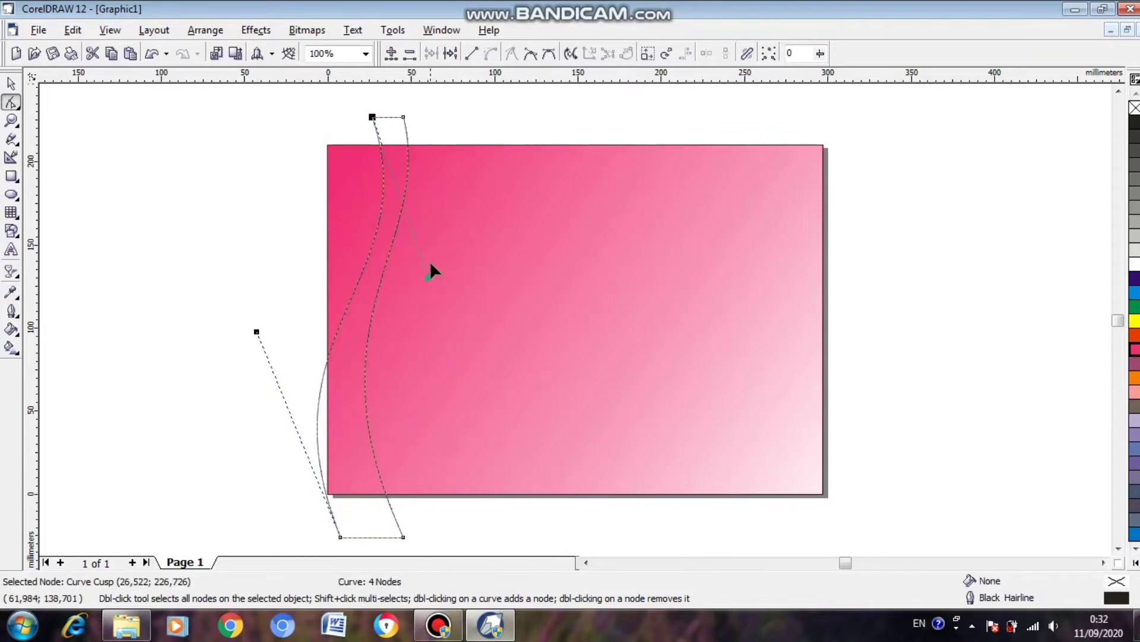
Move the whole wavy shape about 18 mm to the right and 3 mm down.
{"action": "left_click", "coordinate": [11, 85]}
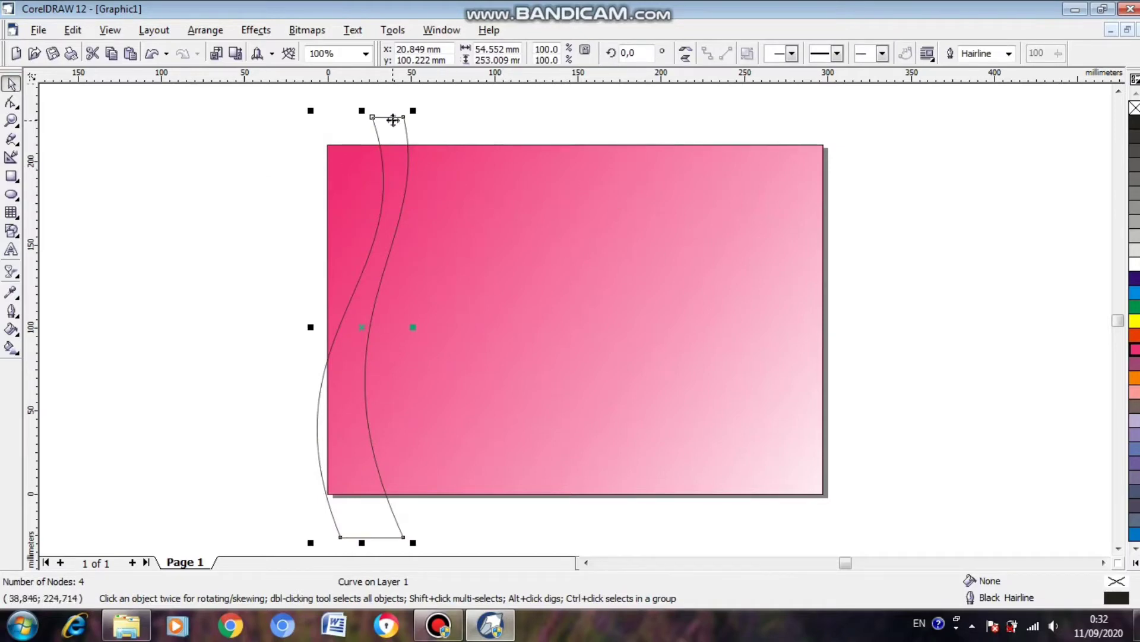
{"action": "left_click_drag", "start_coordinate": [394, 117], "coordinate": [423, 121]}
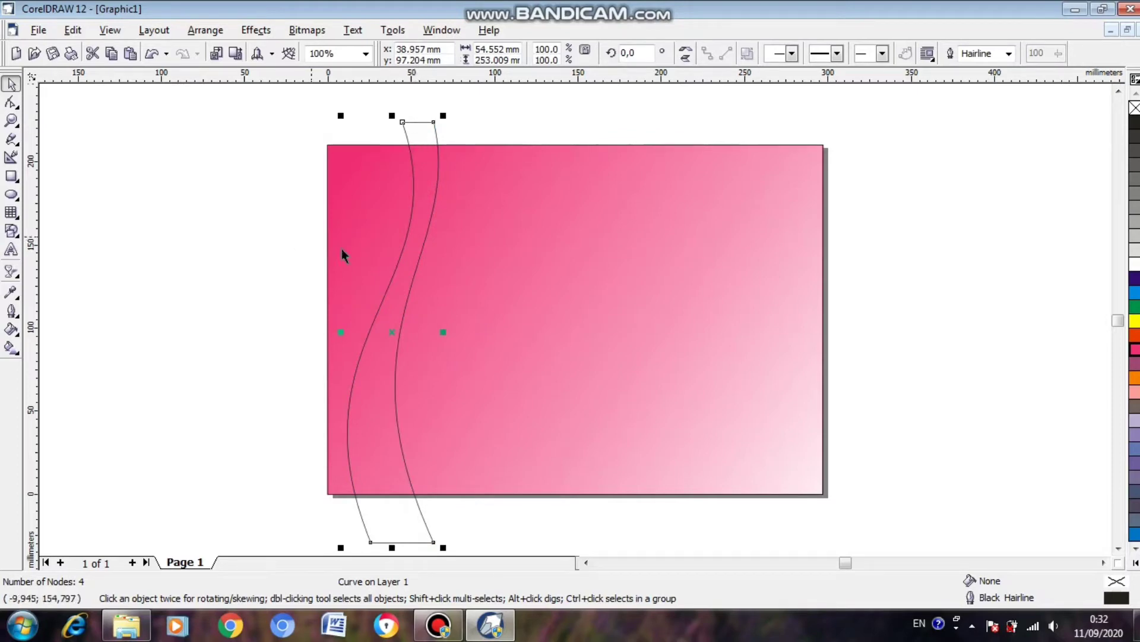
Intersect the wavy outline with the background rectangle and move the original outline about 134 mm left, off the page.
{"action": "left_click", "coordinate": [514, 245], "text": "shift"}
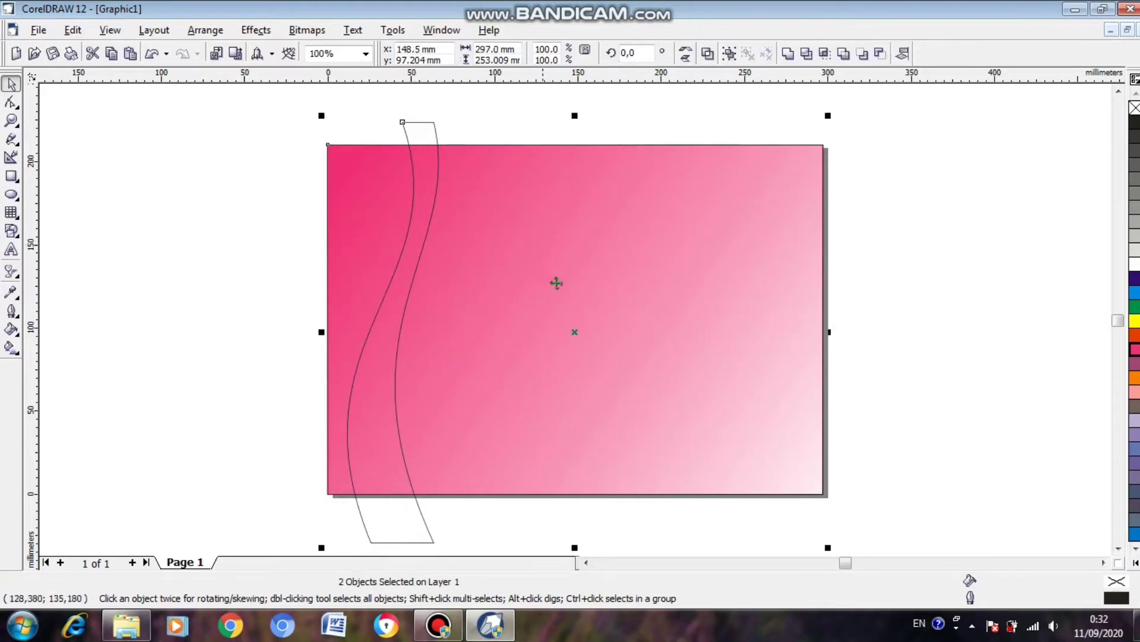
{"action": "left_click", "coordinate": [825, 54]}
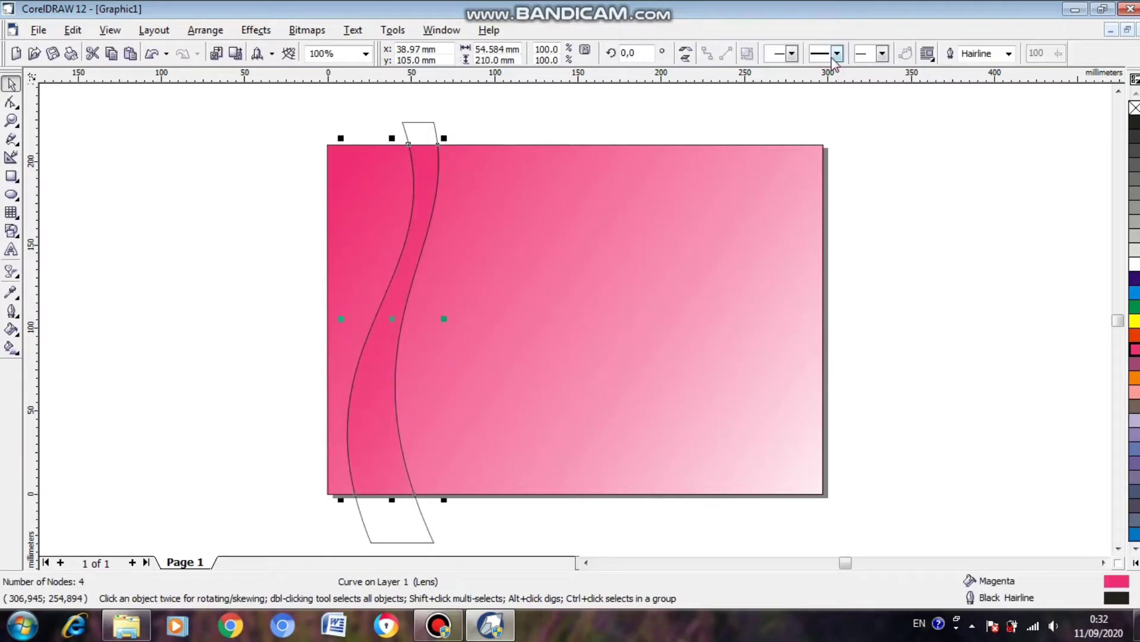
{"action": "left_click", "coordinate": [461, 114]}
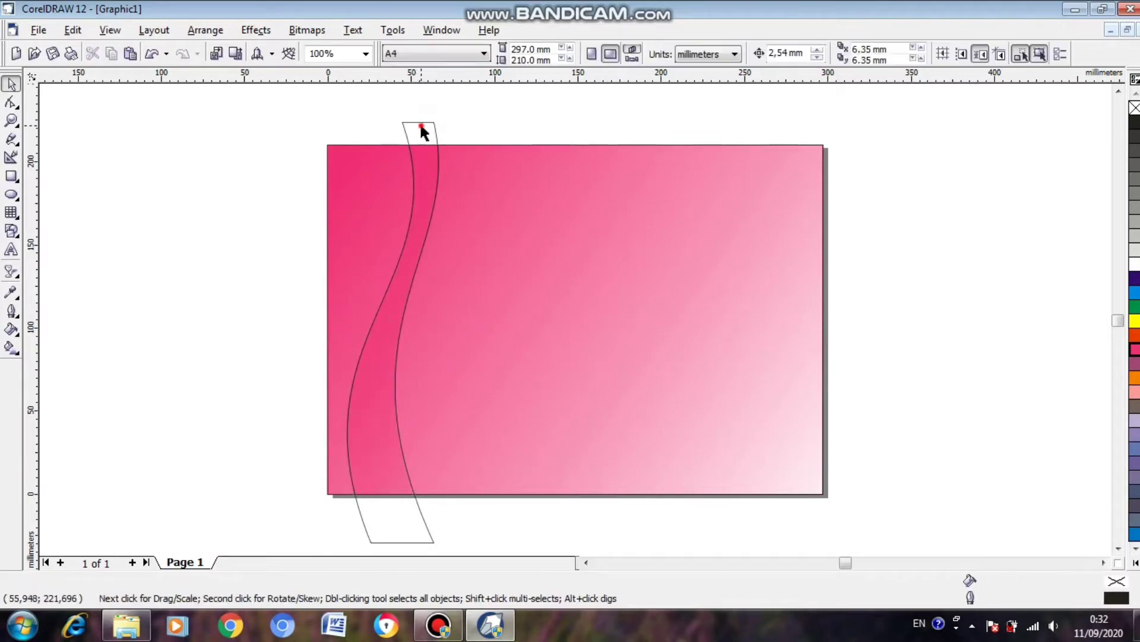
{"action": "left_click_drag", "start_coordinate": [412, 127], "coordinate": [187, 110]}
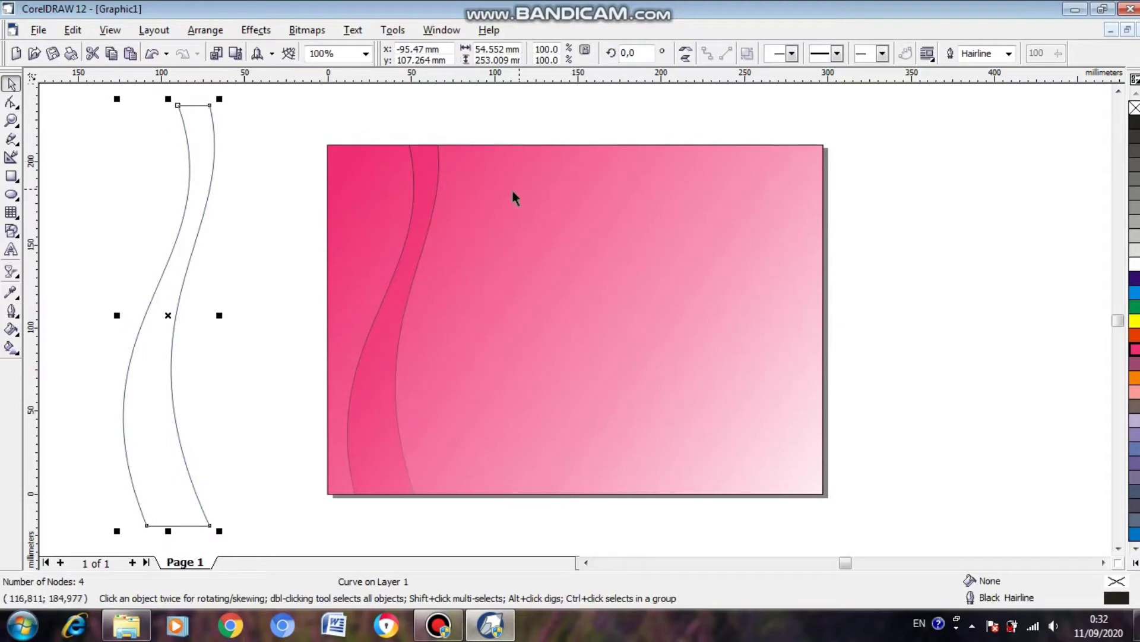
Fill the intersected wavy ribbon on the page with Pink and remove its outline.
{"action": "left_click", "coordinate": [415, 174]}
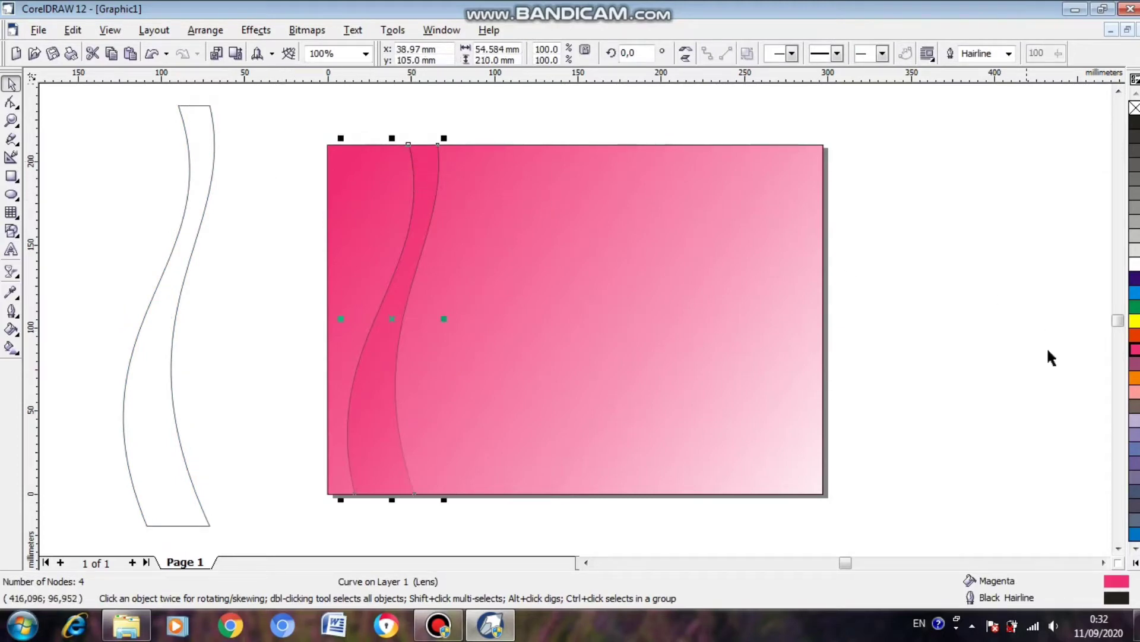
{"action": "left_click", "coordinate": [1135, 392]}
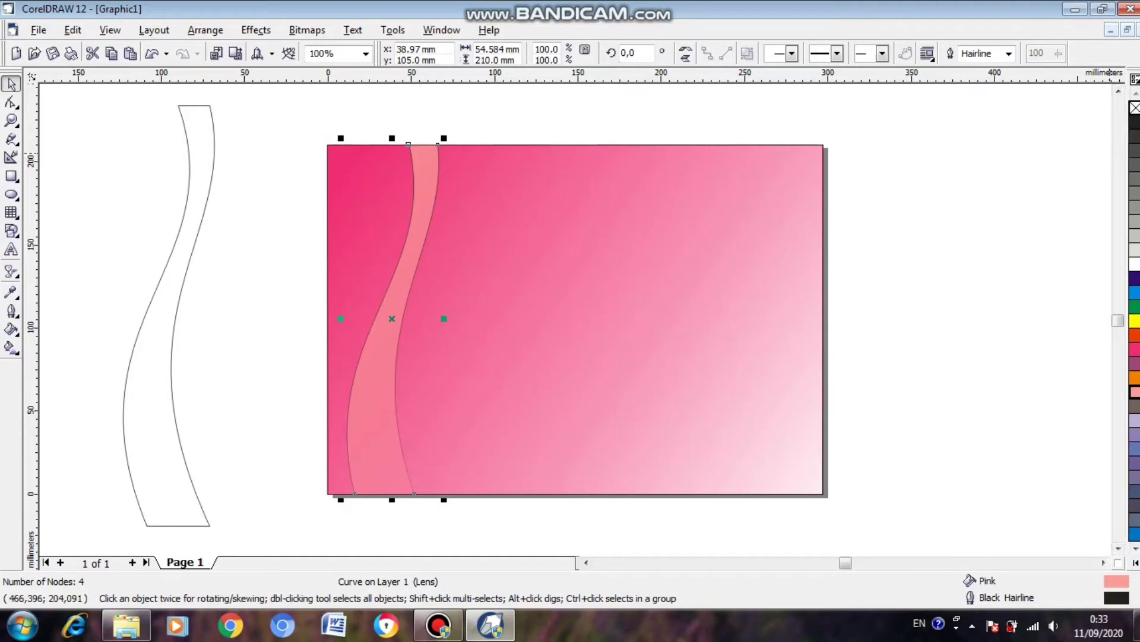
{"action": "right_click", "coordinate": [1135, 110]}
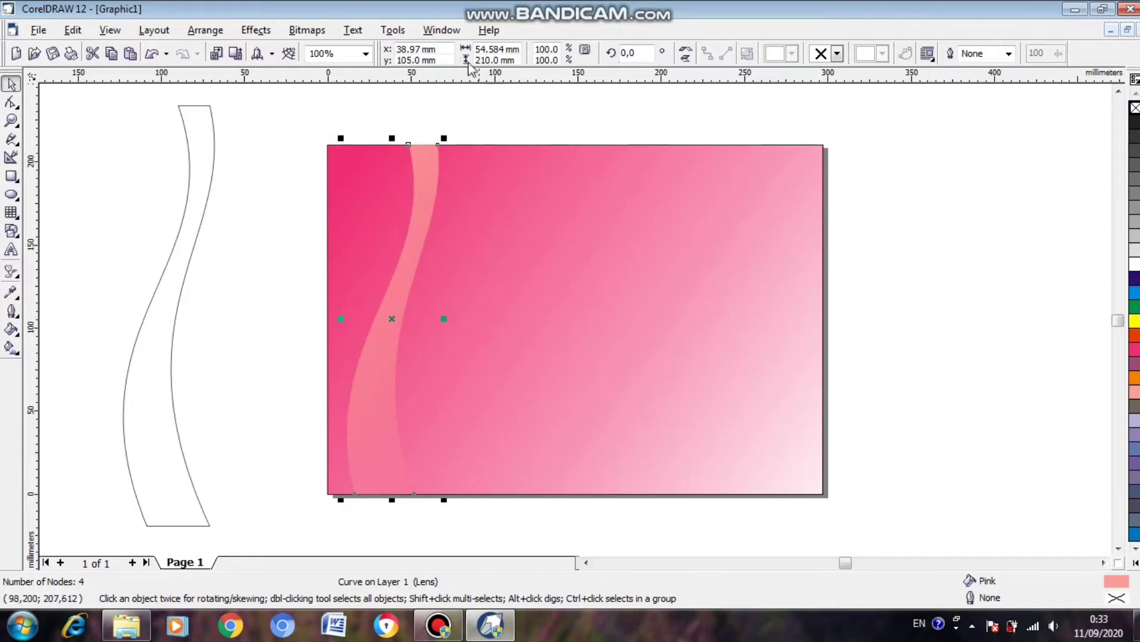
Rotate the spare wavy outline about 20.7° counterclockwise, place it across the pink ribbon, and enlarge it to 103%.
{"action": "left_click", "coordinate": [191, 222]}
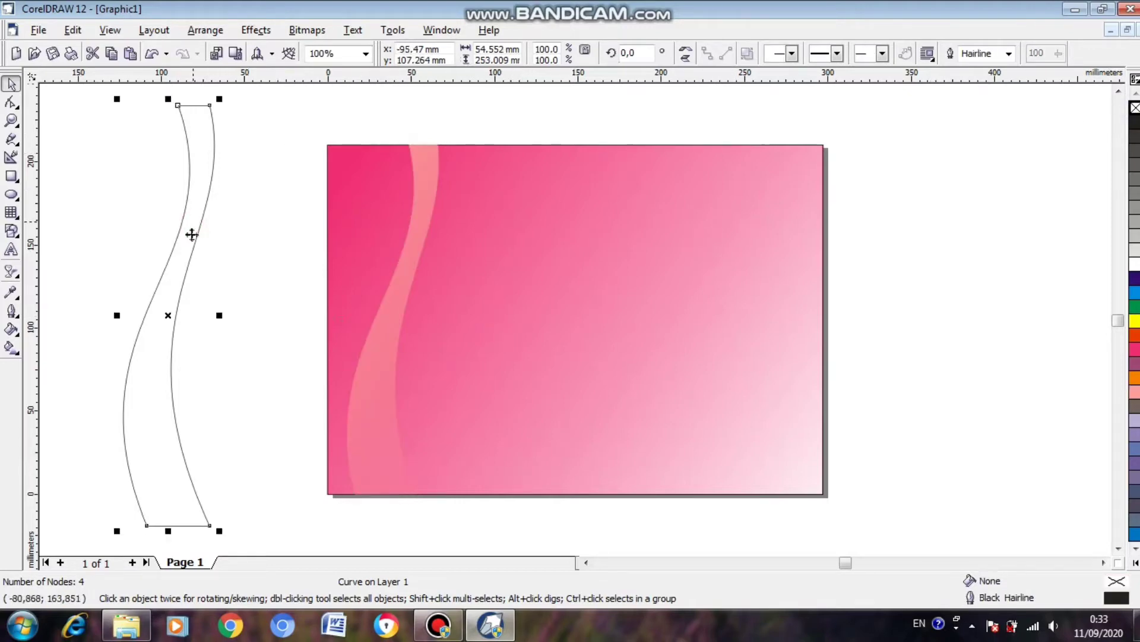
{"action": "left_click_drag", "start_coordinate": [198, 158], "coordinate": [237, 158]}
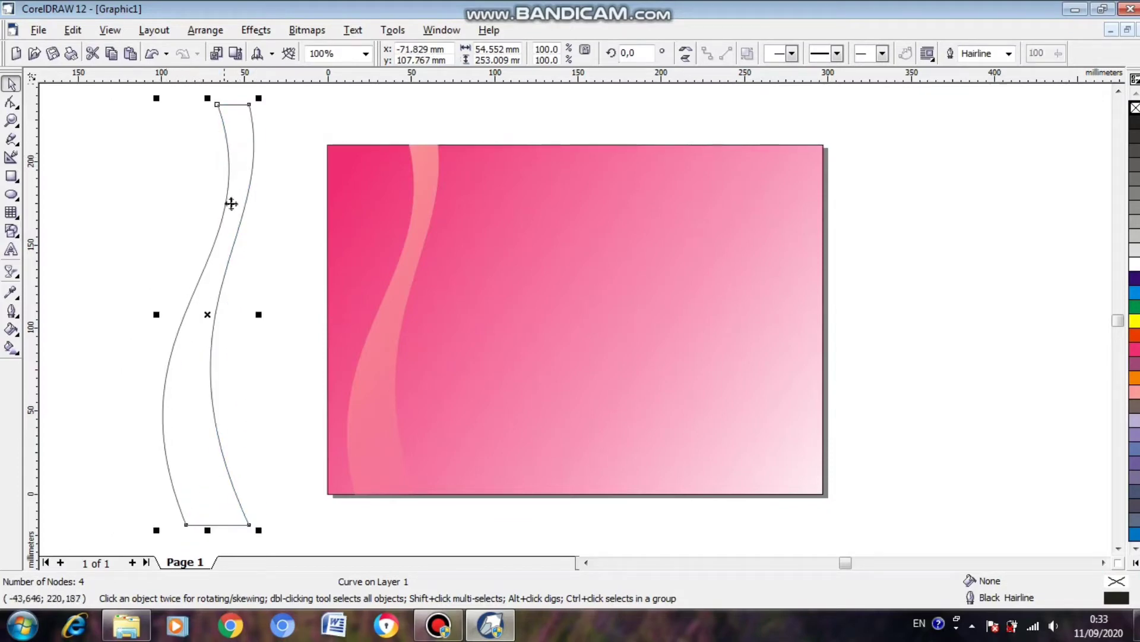
{"action": "left_click", "coordinate": [207, 316]}
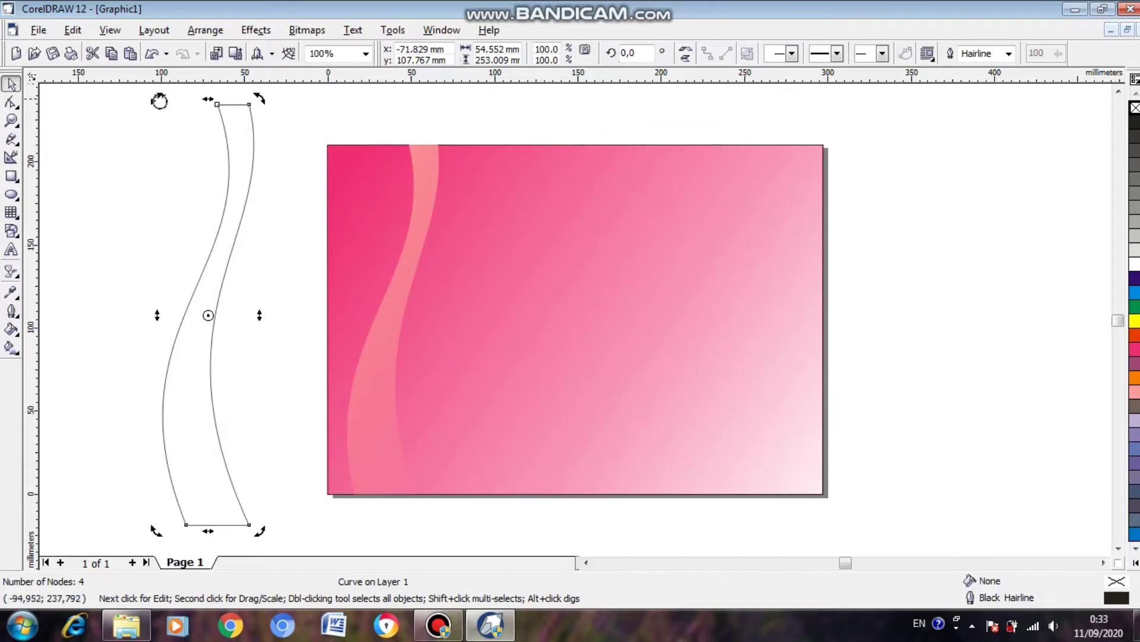
{"action": "left_click_drag", "start_coordinate": [159, 101], "coordinate": [108, 173]}
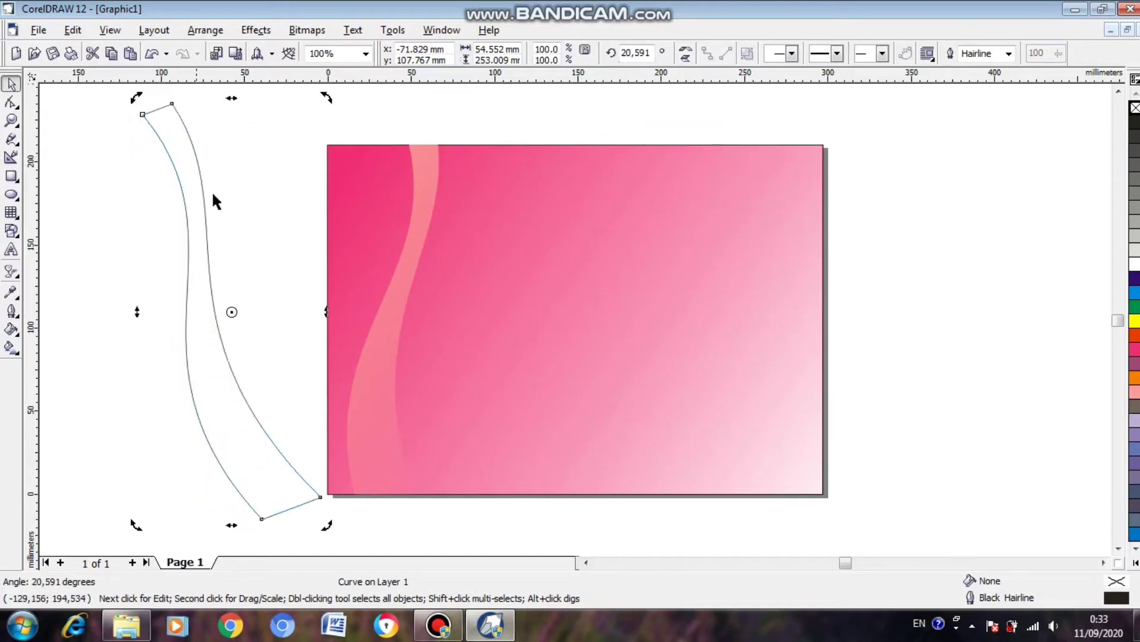
{"action": "left_click_drag", "start_coordinate": [194, 196], "coordinate": [382, 222]}
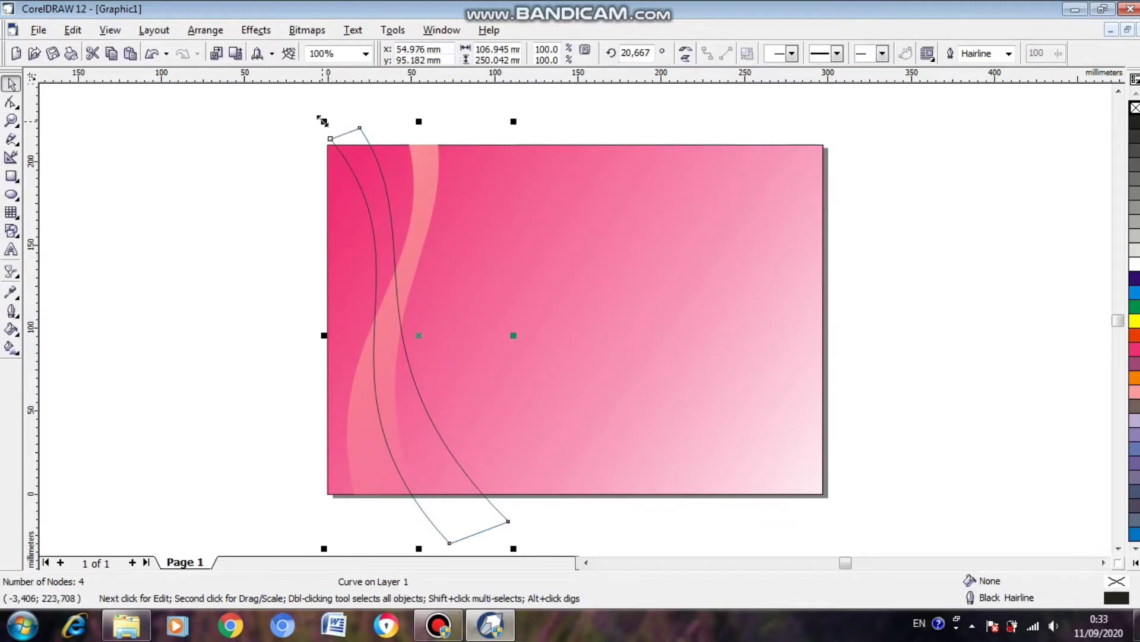
{"action": "left_click_drag", "start_coordinate": [323, 121], "coordinate": [316, 107]}
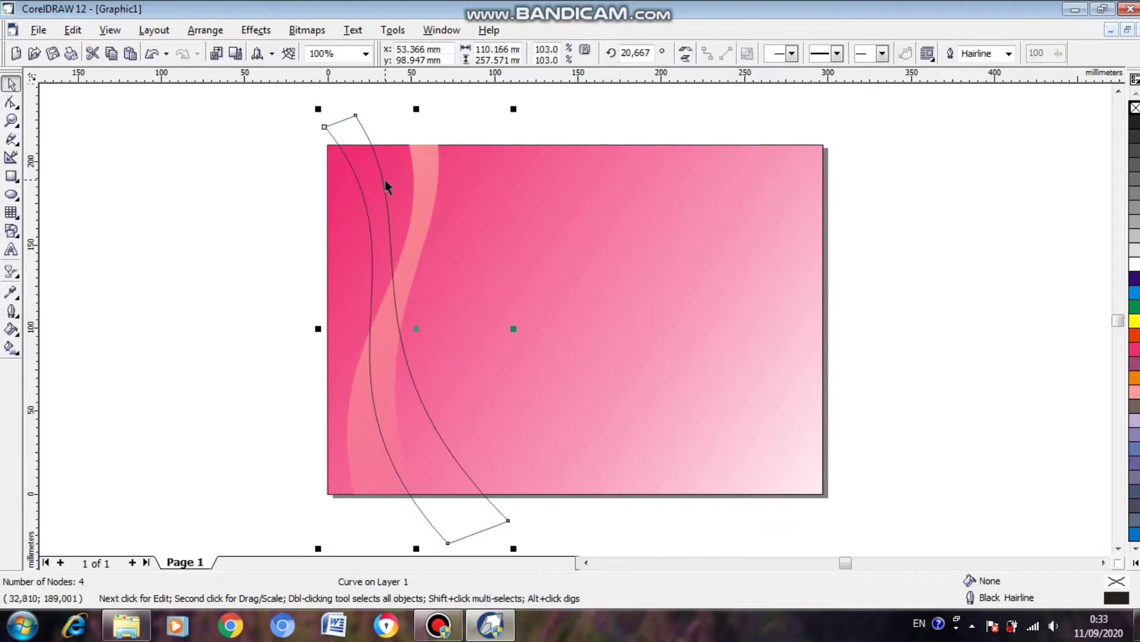
Intersect the tilted wavy outline with the background rectangle and move the original about 155 mm left, off the page.
{"action": "left_click", "coordinate": [202, 310]}
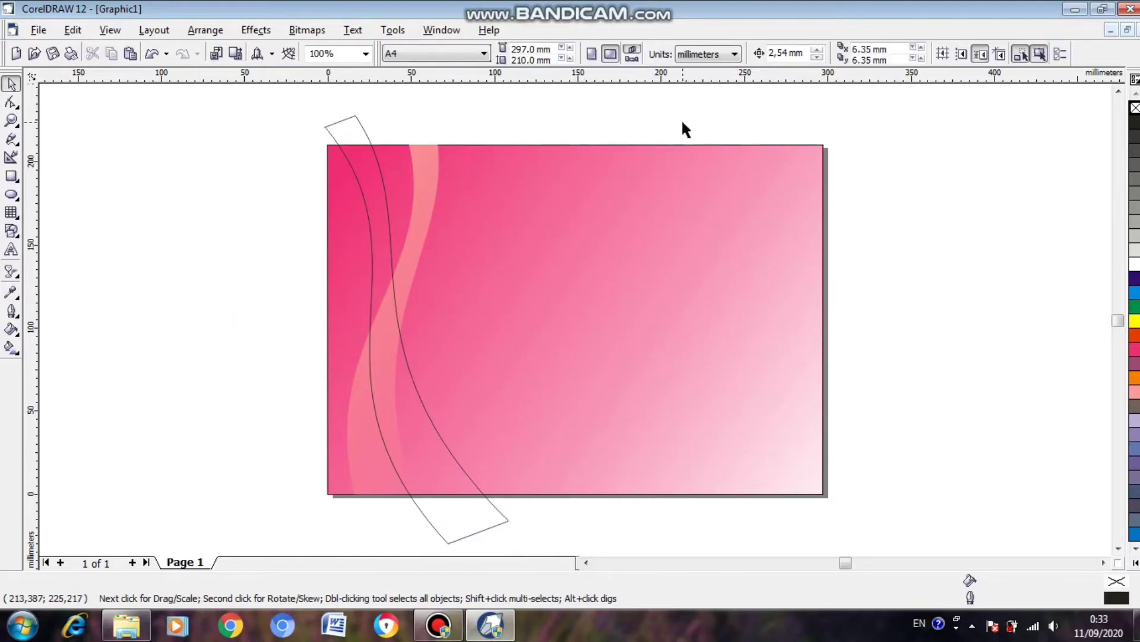
{"action": "left_click", "coordinate": [437, 495]}
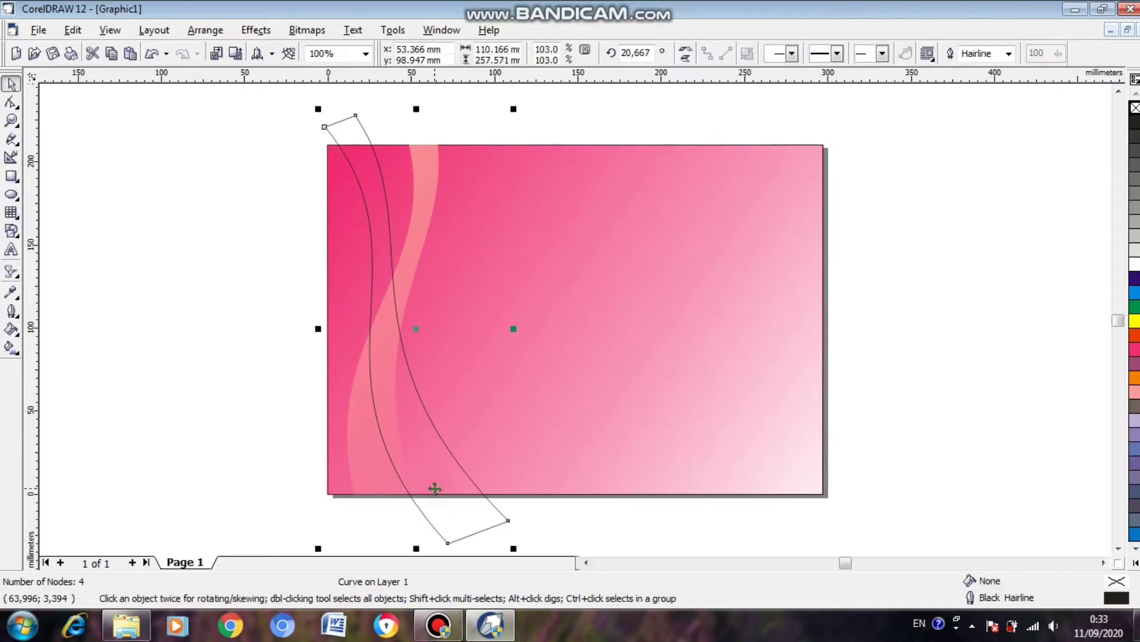
{"action": "left_click", "coordinate": [751, 113]}
{"action": "left_click_drag", "start_coordinate": [336, 133], "coordinate": [131, 135]}
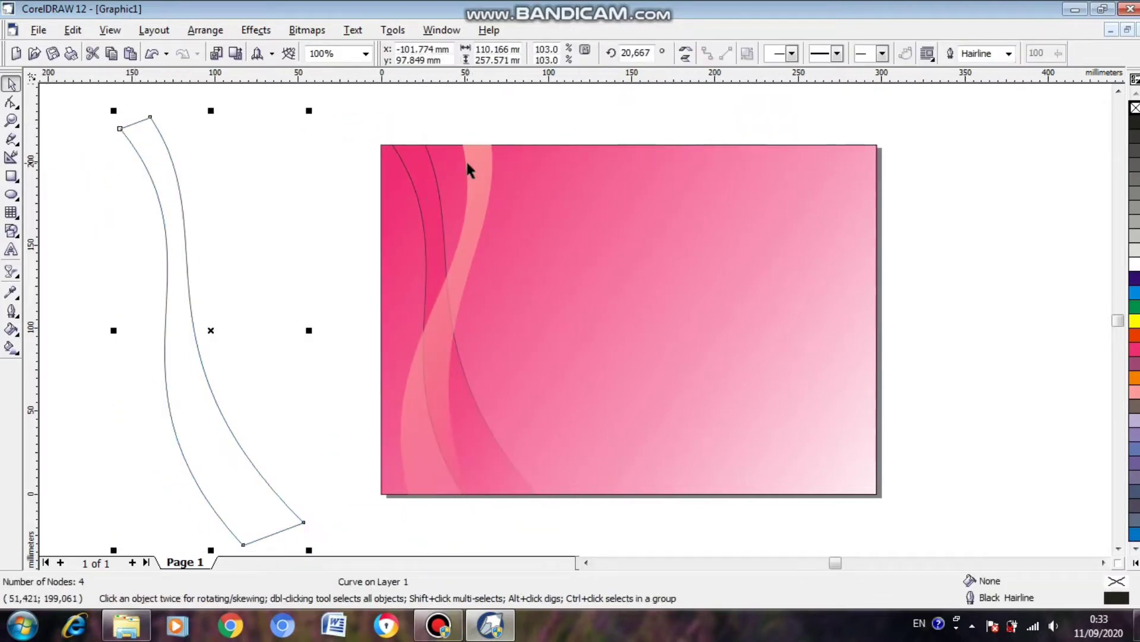
Fill the tilted intersected ribbon crossing the first one with Pink and remove its outline.
{"action": "left_click", "coordinate": [427, 218]}
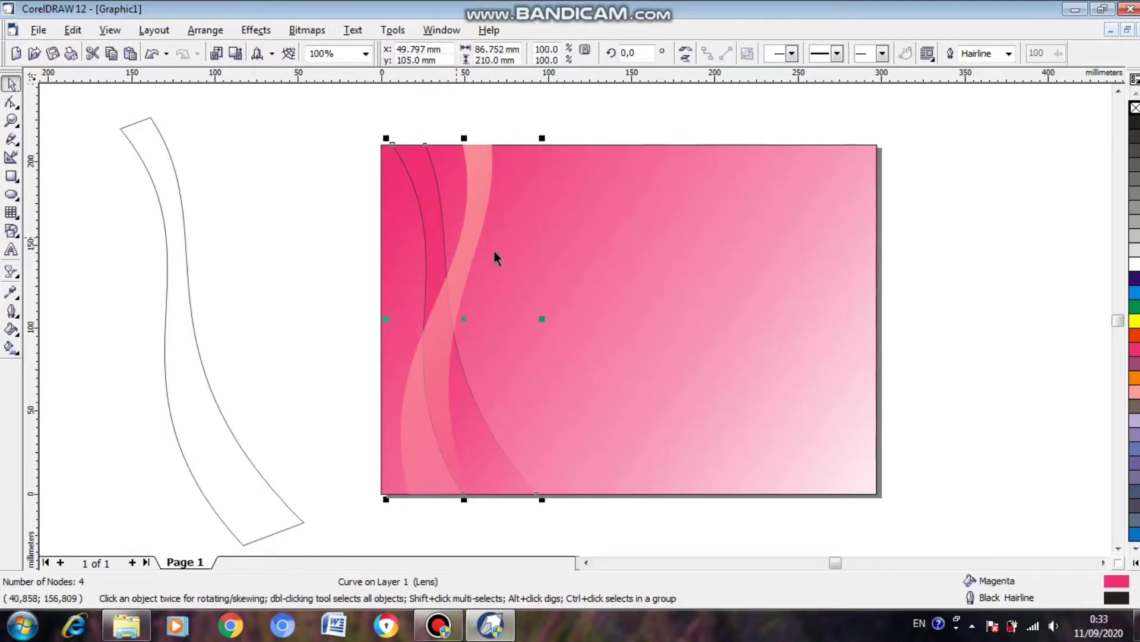
{"action": "left_click", "coordinate": [1135, 393]}
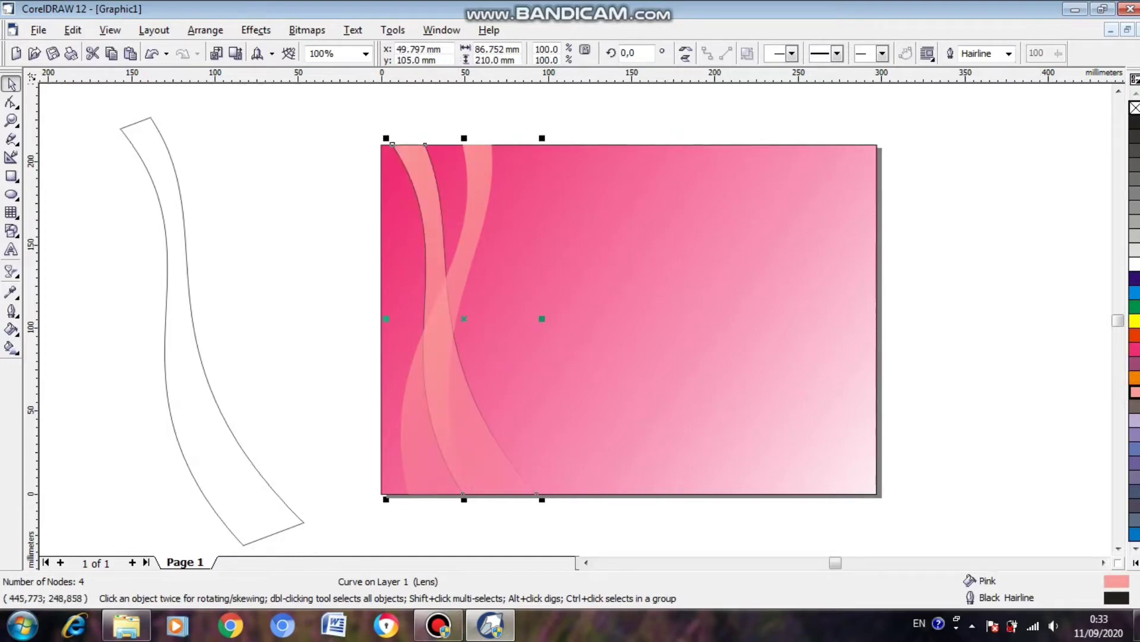
{"action": "right_click", "coordinate": [1135, 109]}
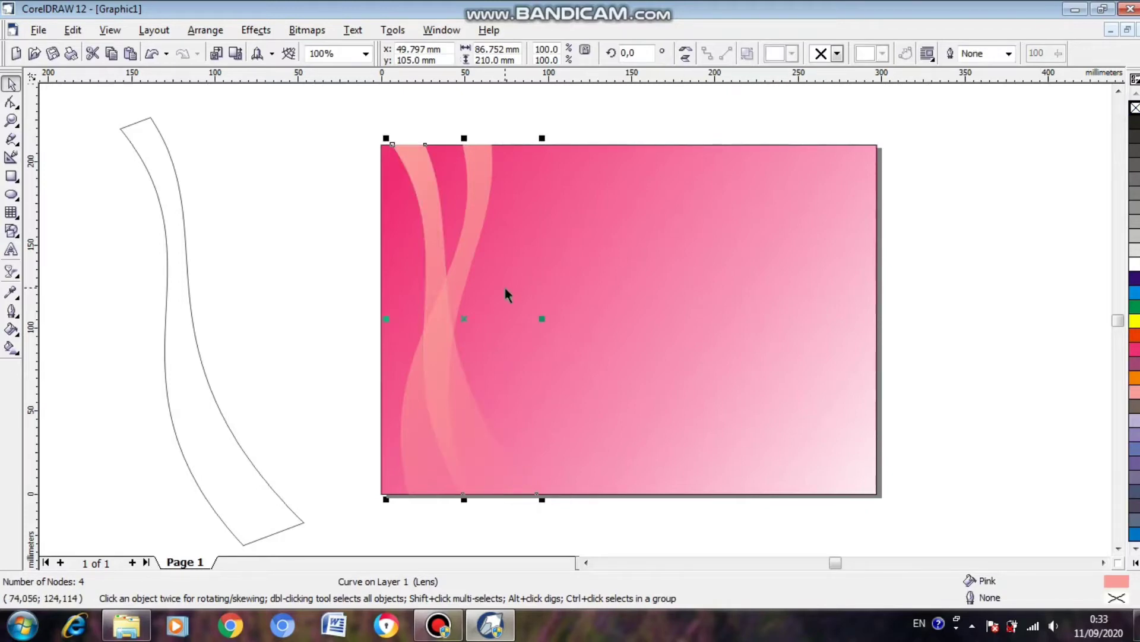
Move the spare outline about 345 mm right onto the page, intersect it with the background, and return the original to the page's left.
{"action": "left_click", "coordinate": [181, 249]}
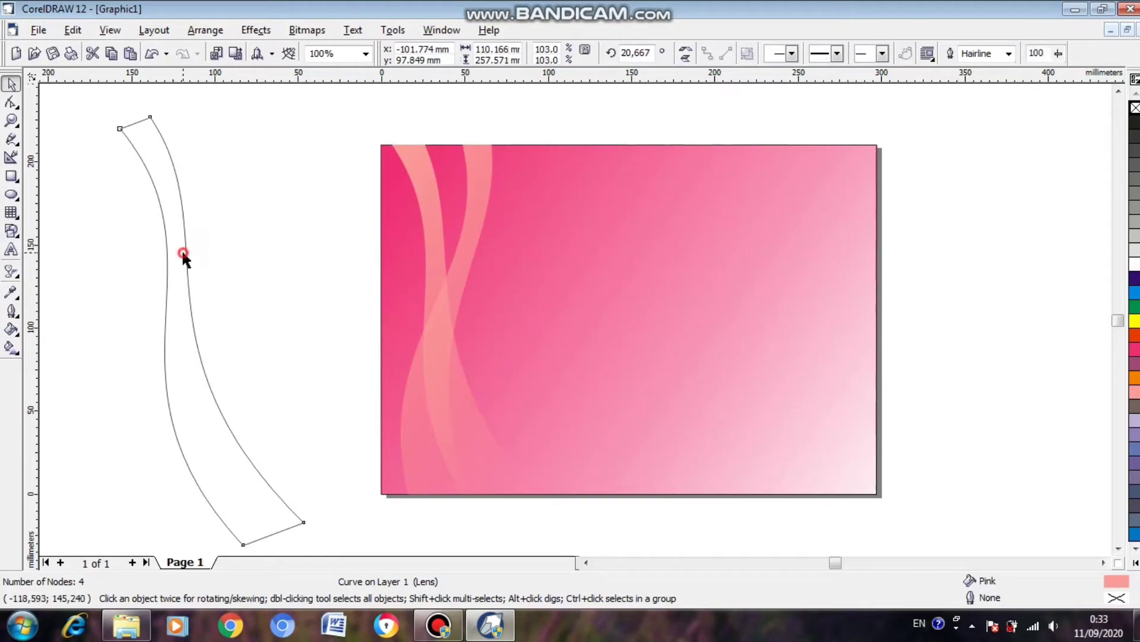
{"action": "left_click_drag", "start_coordinate": [179, 248], "coordinate": [753, 248]}
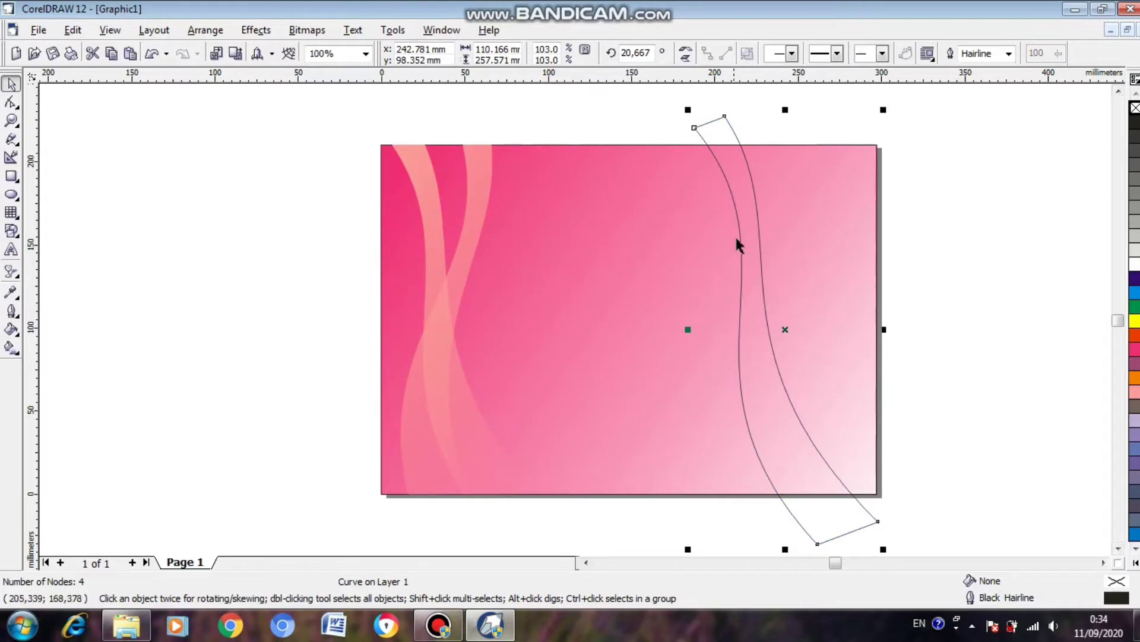
{"action": "left_click", "coordinate": [674, 240], "text": "shift"}
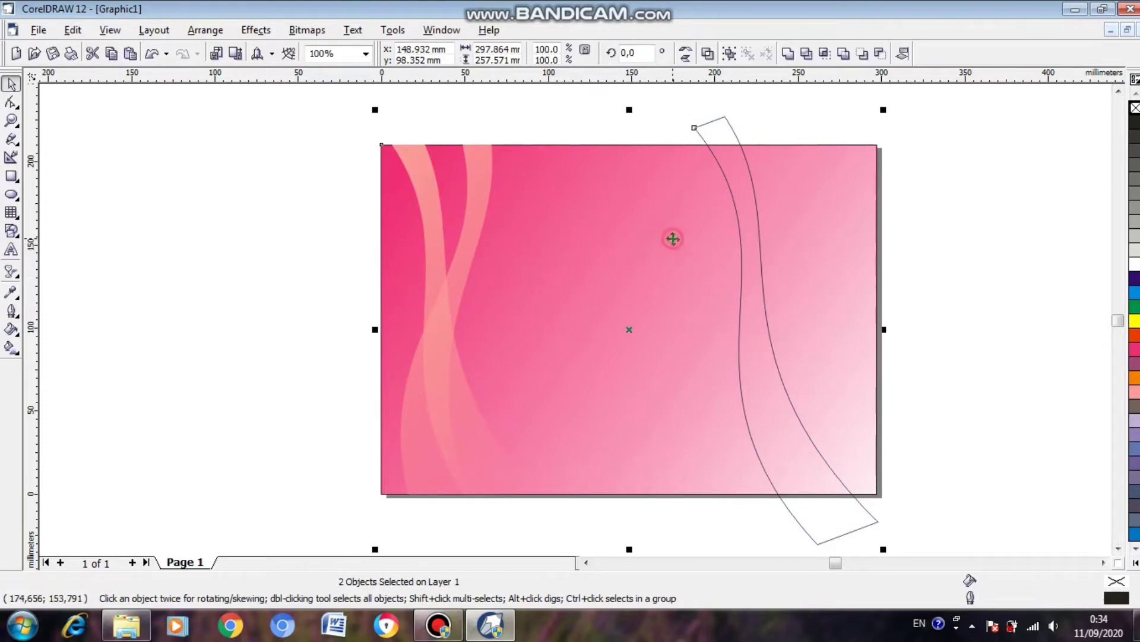
{"action": "left_click", "coordinate": [825, 55]}
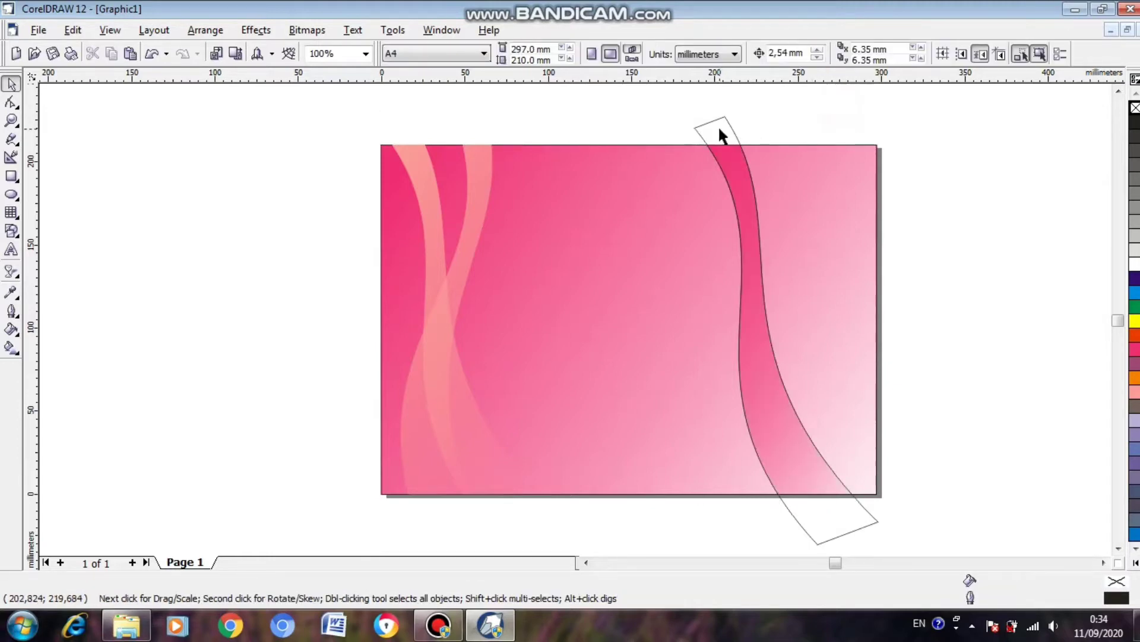
{"action": "left_click_drag", "start_coordinate": [723, 132], "coordinate": [279, 141]}
Fill the new ribbon on the page's right part with Sand and remove its outline.
{"action": "left_click", "coordinate": [746, 197]}
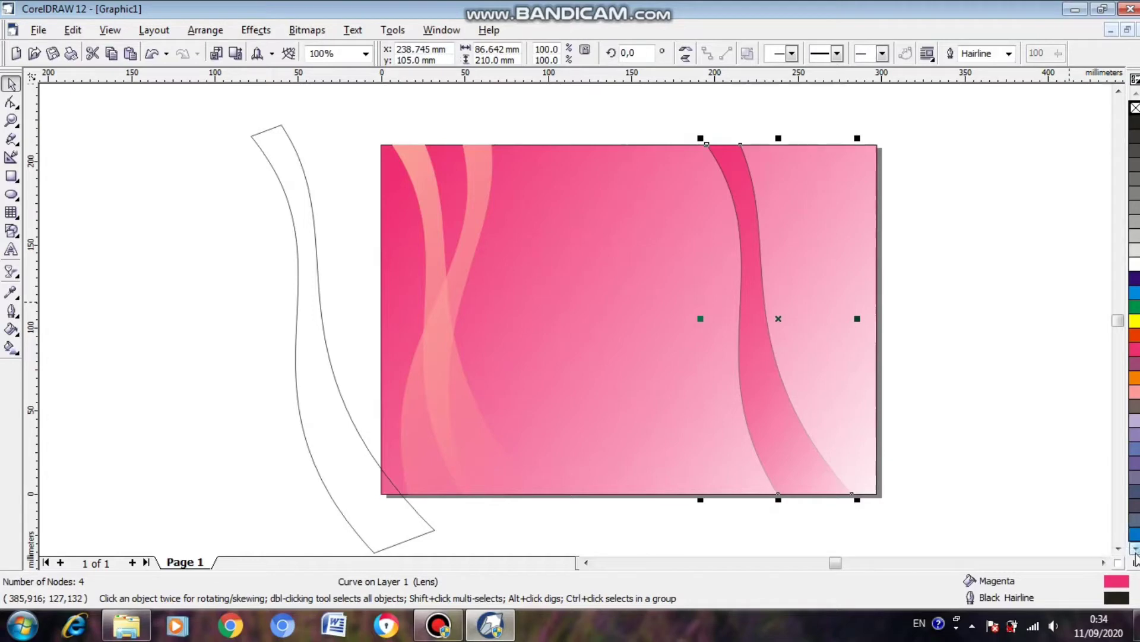
{"action": "left_click", "coordinate": [1135, 558]}
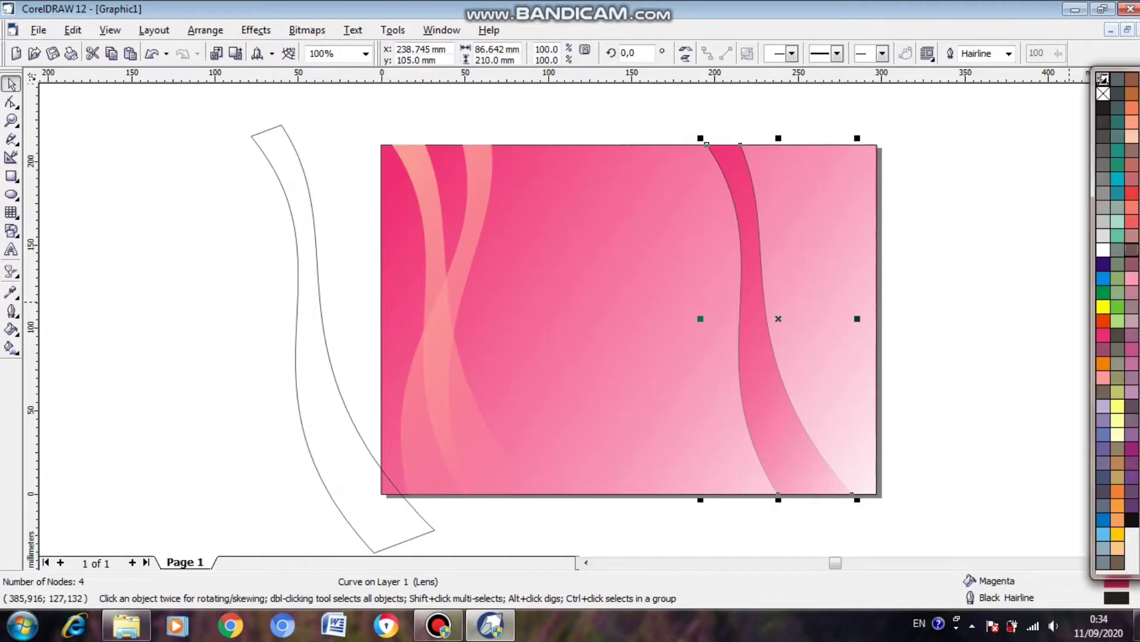
{"action": "left_click", "coordinate": [1118, 548]}
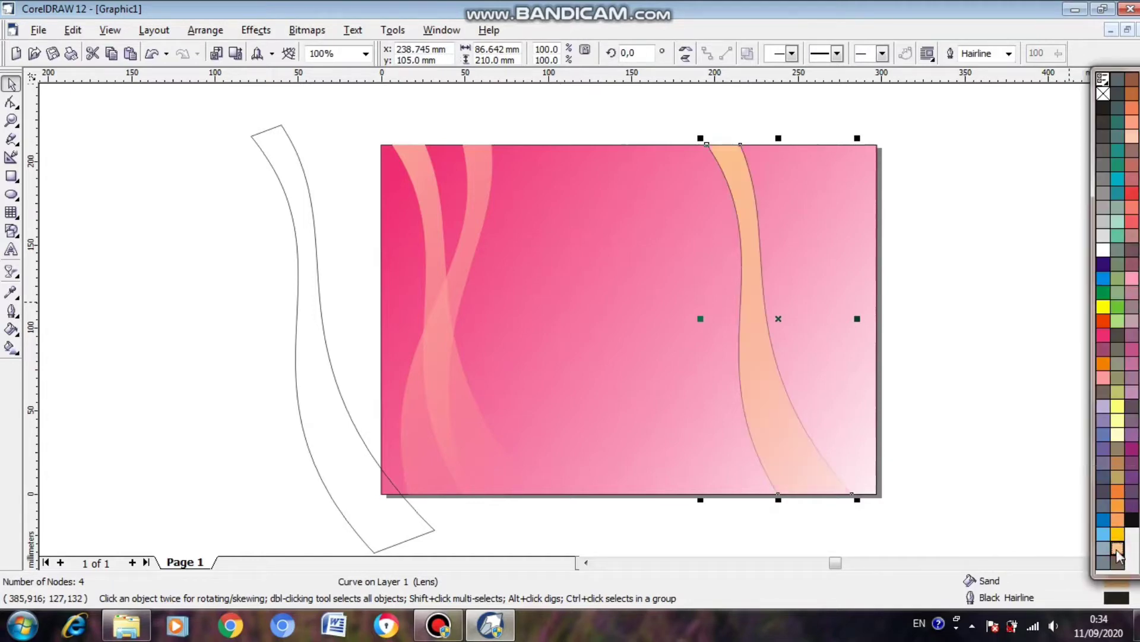
{"action": "right_click", "coordinate": [1103, 94]}
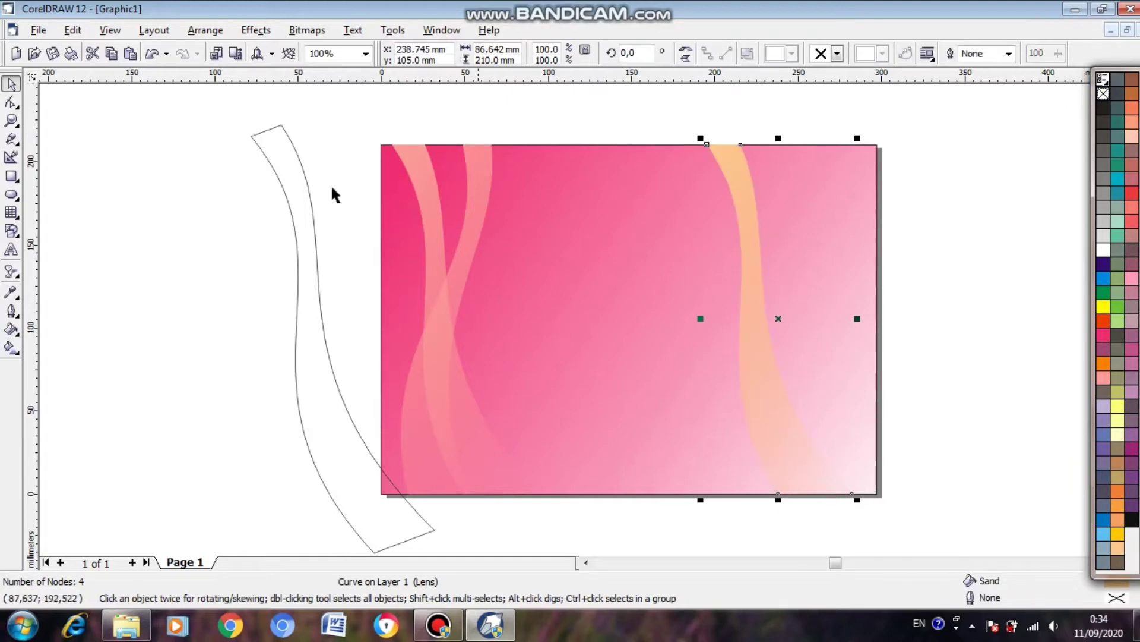
Rotate the spare wavy outline clockwise to an angle of about 340° and place it diagonally across the sand ribbon.
{"action": "left_click", "coordinate": [297, 175]}
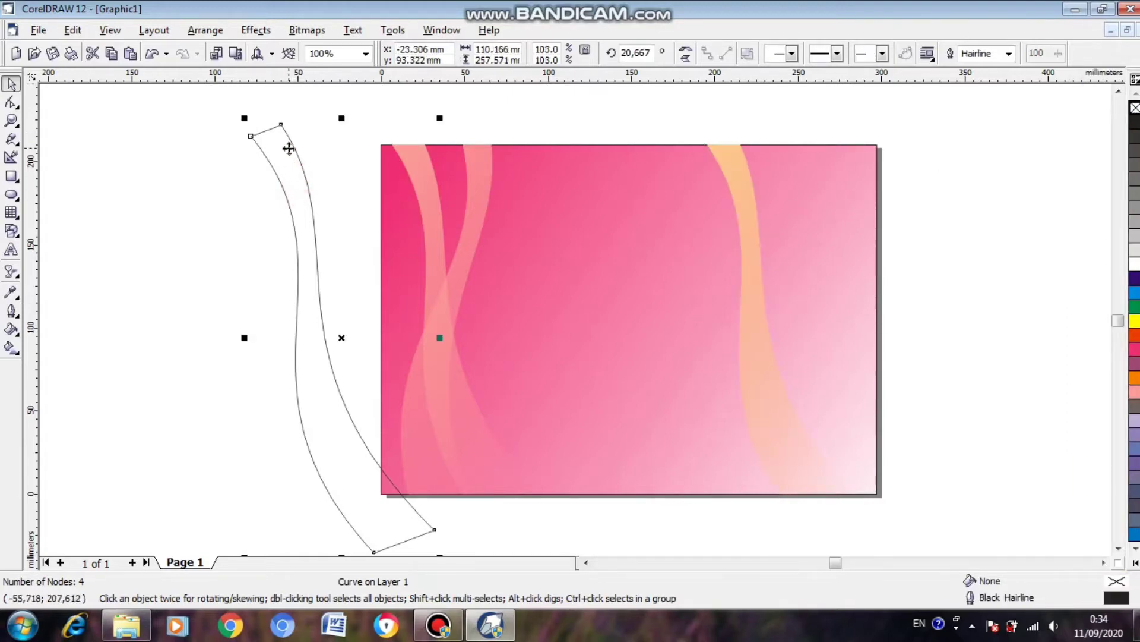
{"action": "left_click", "coordinate": [291, 149]}
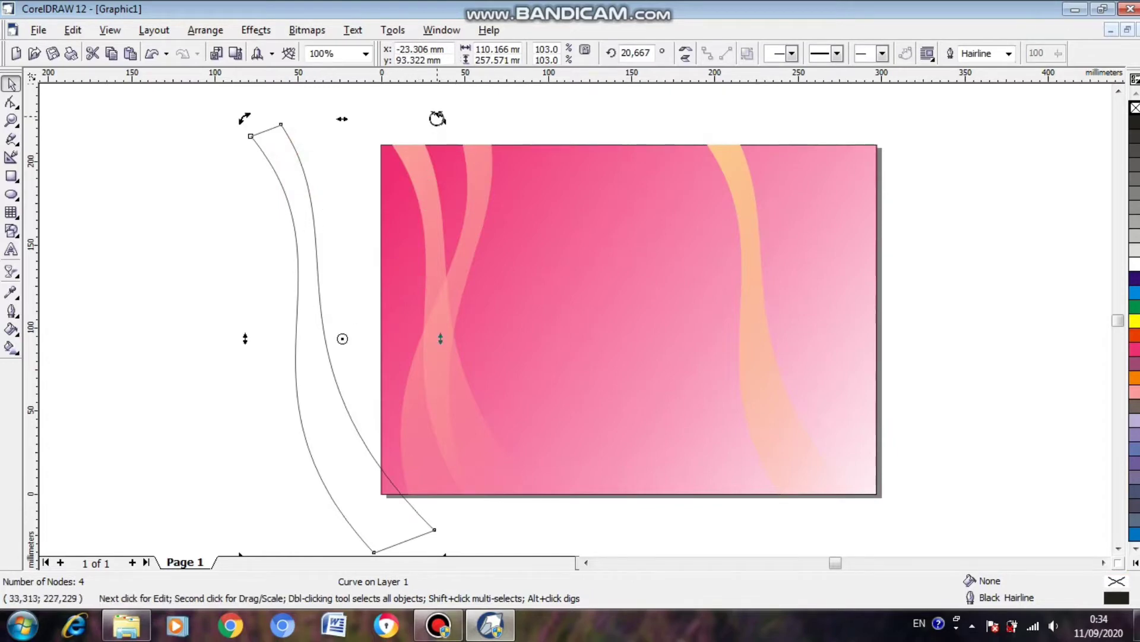
{"action": "left_click_drag", "start_coordinate": [440, 118], "coordinate": [502, 194]}
{"action": "left_click_drag", "start_coordinate": [353, 171], "coordinate": [796, 171]}
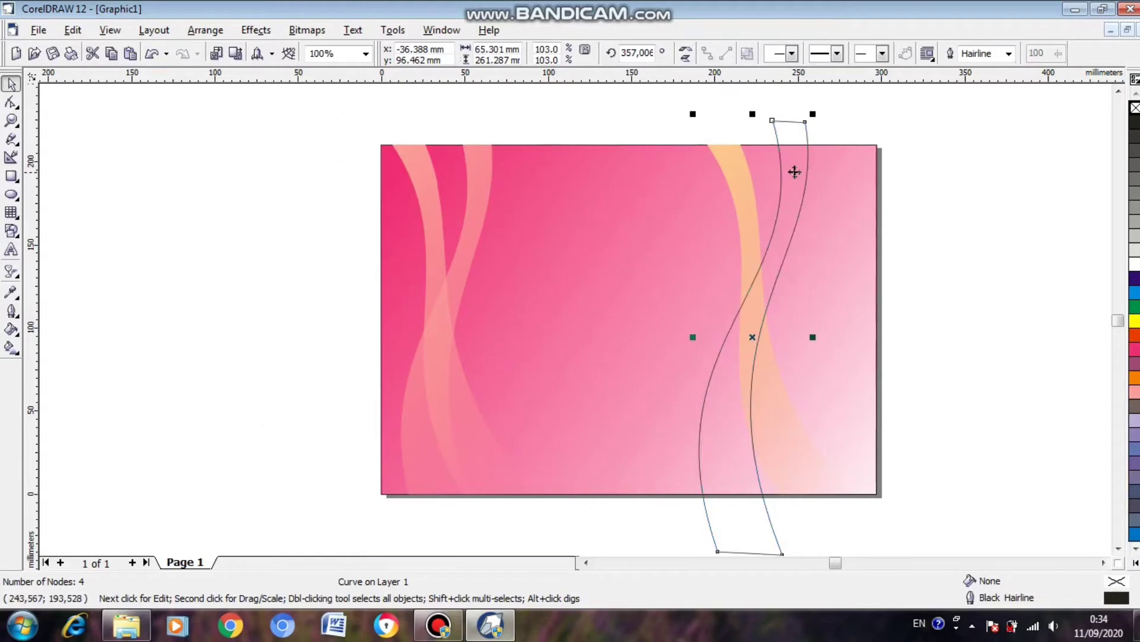
{"action": "left_click_drag", "start_coordinate": [814, 117], "coordinate": [868, 154]}
{"action": "mouse_move", "coordinate": [835, 194]}
{"action": "left_mouse_down"}
{"action": "mouse_move", "coordinate": [843, 204]}
{"action": "mouse_move", "coordinate": [826, 180]}
{"action": "left_mouse_up"}
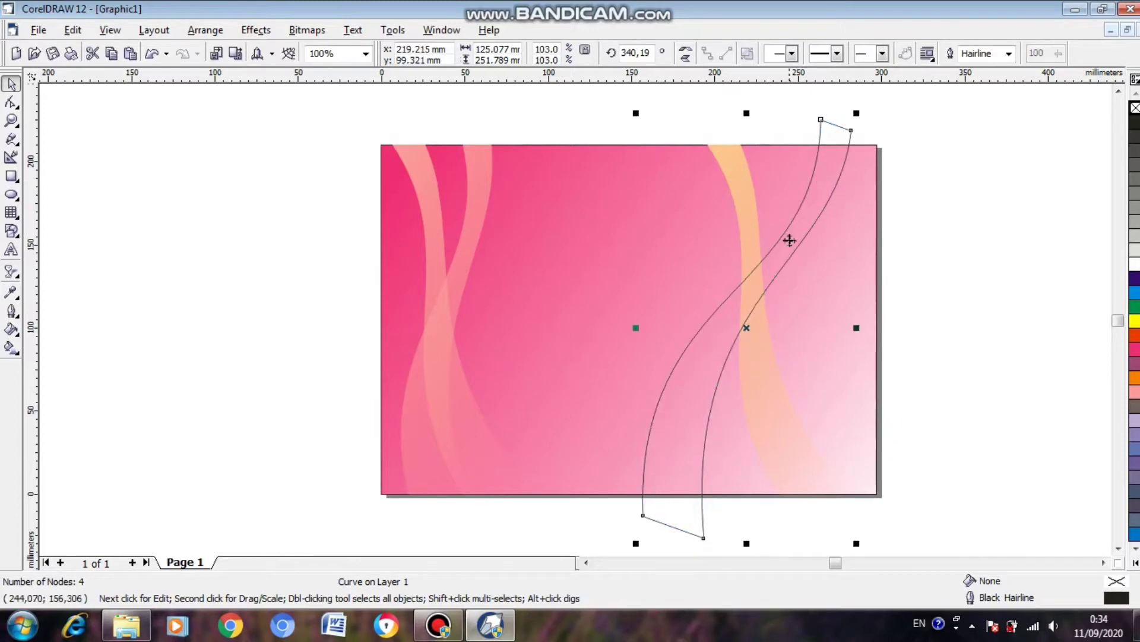
Intersect the diagonal wavy outline with the background rectangle and move the original off the page to the left.
{"action": "left_click", "coordinate": [576, 229], "text": "shift"}
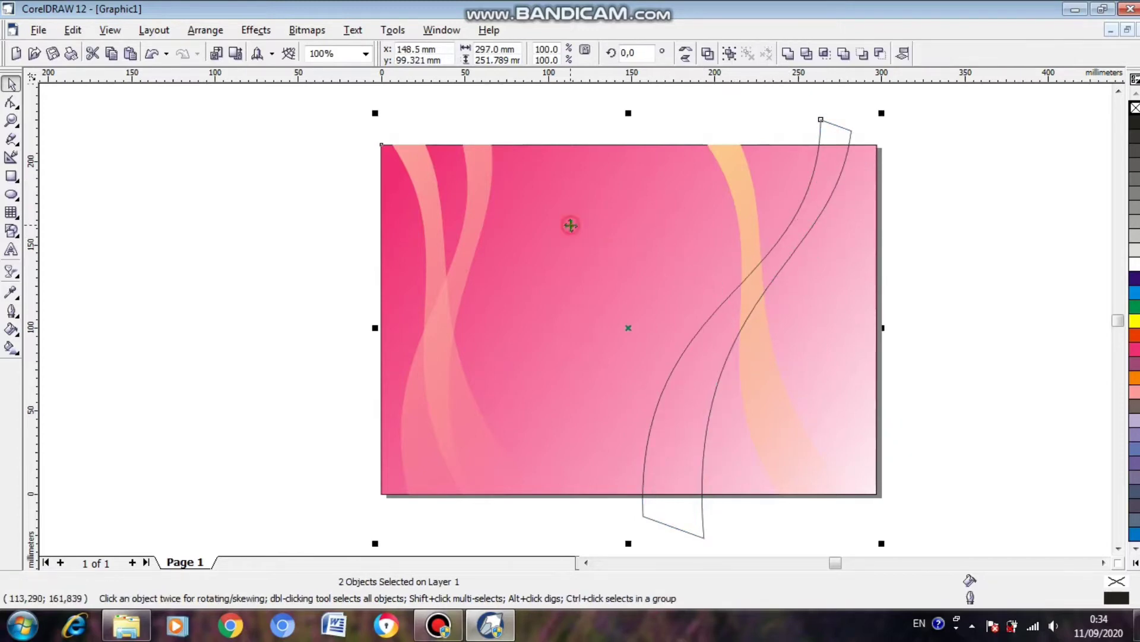
{"action": "left_click", "coordinate": [825, 55]}
{"action": "left_click", "coordinate": [889, 139]}
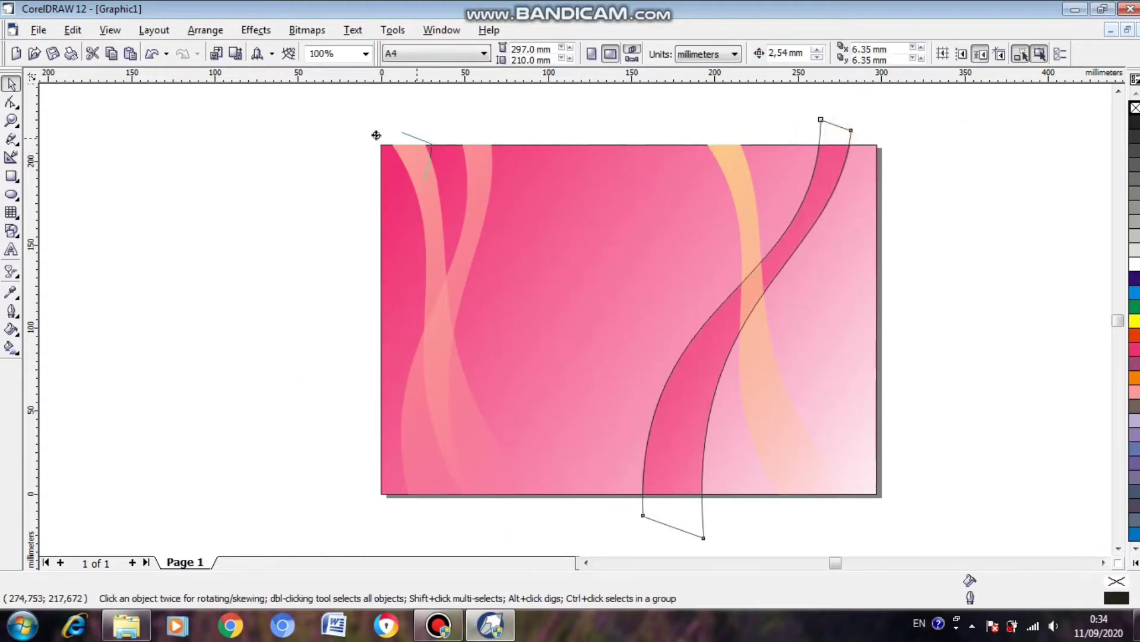
{"action": "left_click_drag", "start_coordinate": [376, 135], "coordinate": [351, 134]}
Fill the new diagonal ribbon on the page's right part with Sand and remove its outline.
{"action": "left_click", "coordinate": [831, 195]}
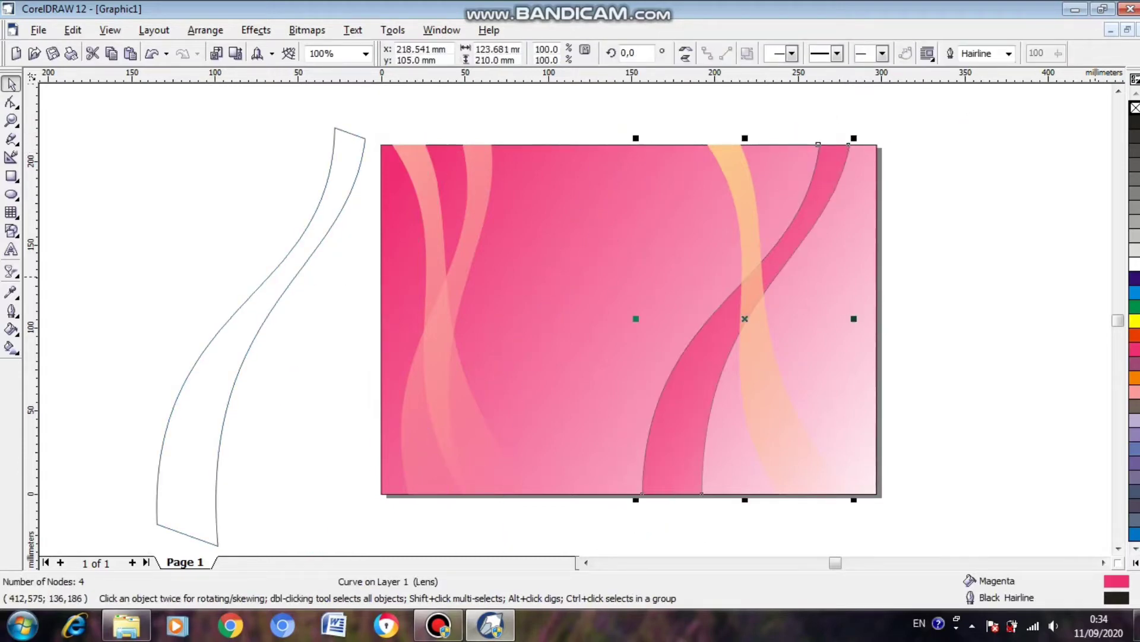
{"action": "left_click", "coordinate": [1136, 562]}
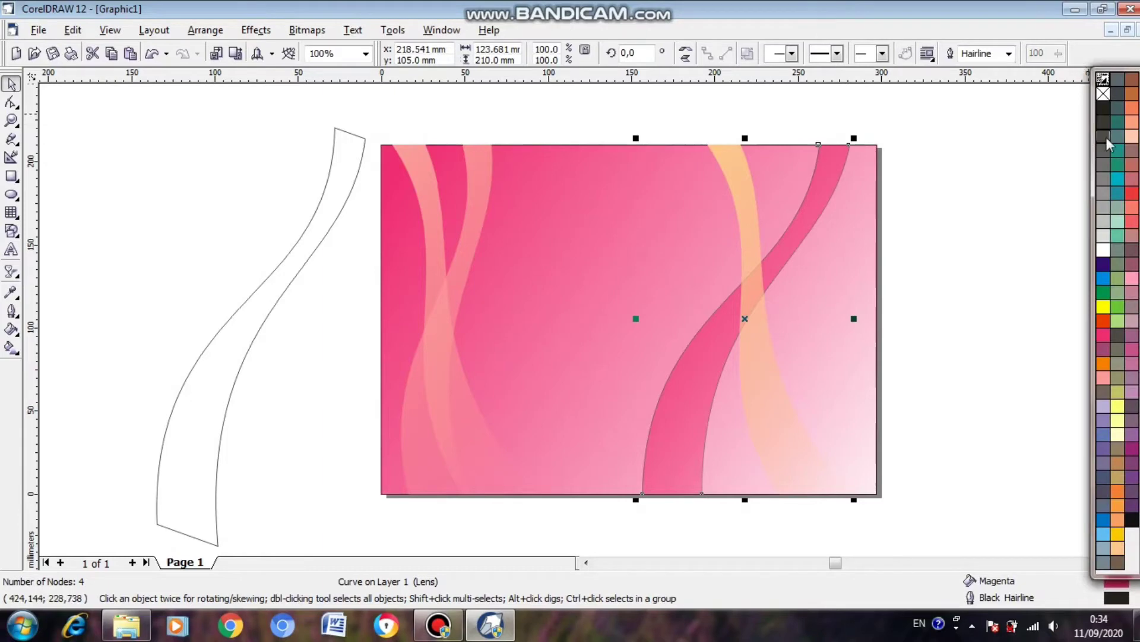
{"action": "left_click", "coordinate": [1131, 136]}
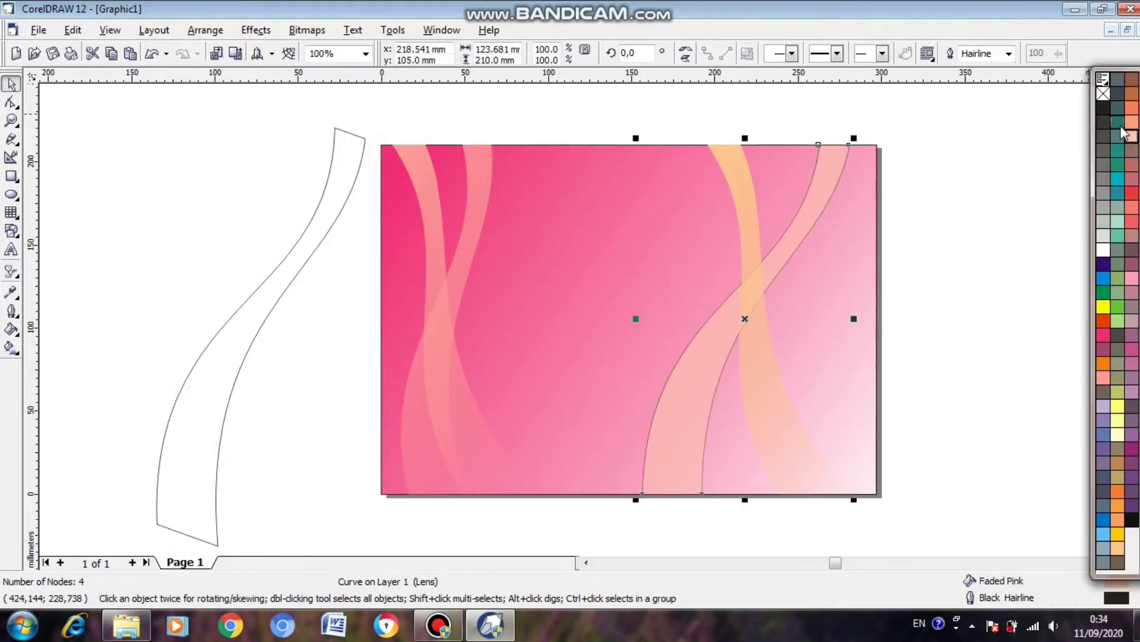
{"action": "left_click", "coordinate": [1117, 548]}
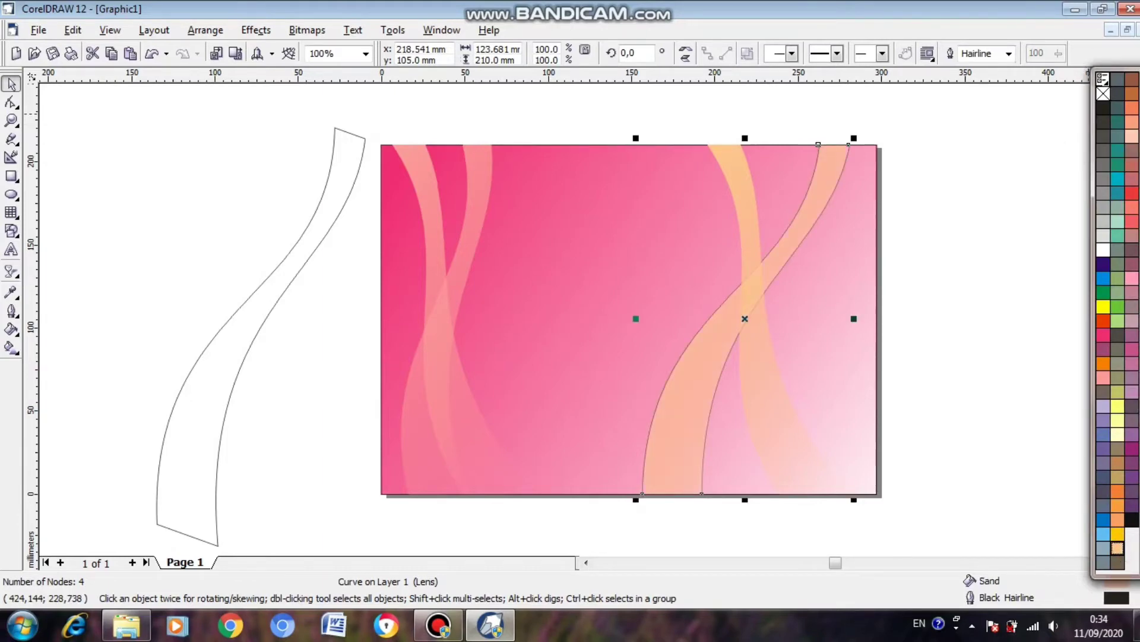
{"action": "right_click", "coordinate": [1104, 94]}
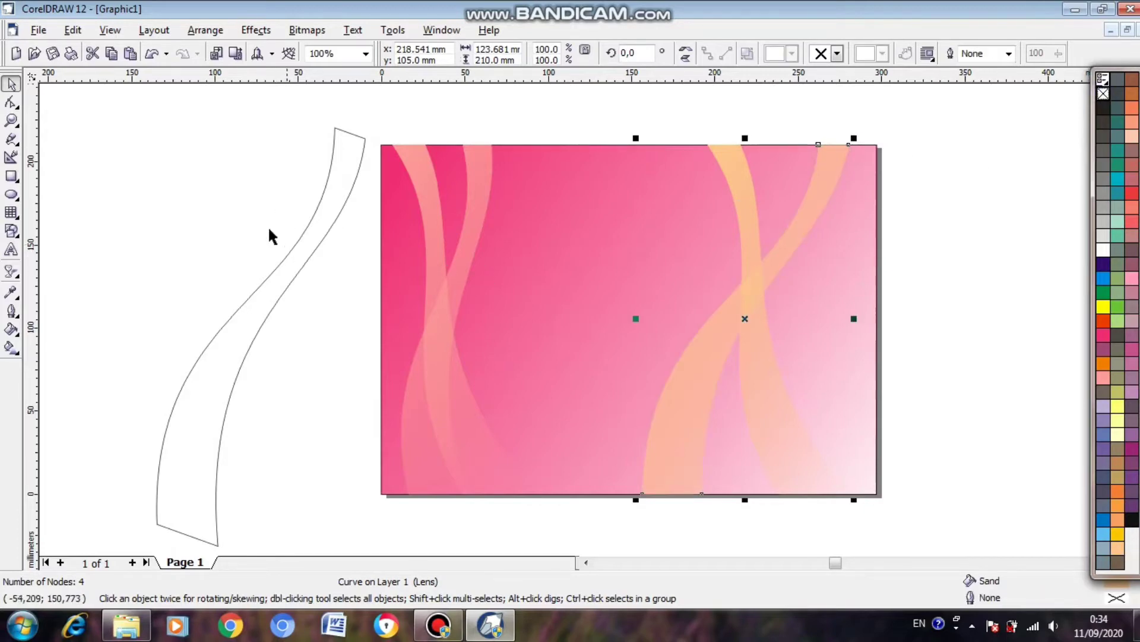
Move the spare wavy outline about 179 mm right onto the page, intersect it with the background, and return the original off the page's left side.
{"action": "left_click", "coordinate": [323, 217]}
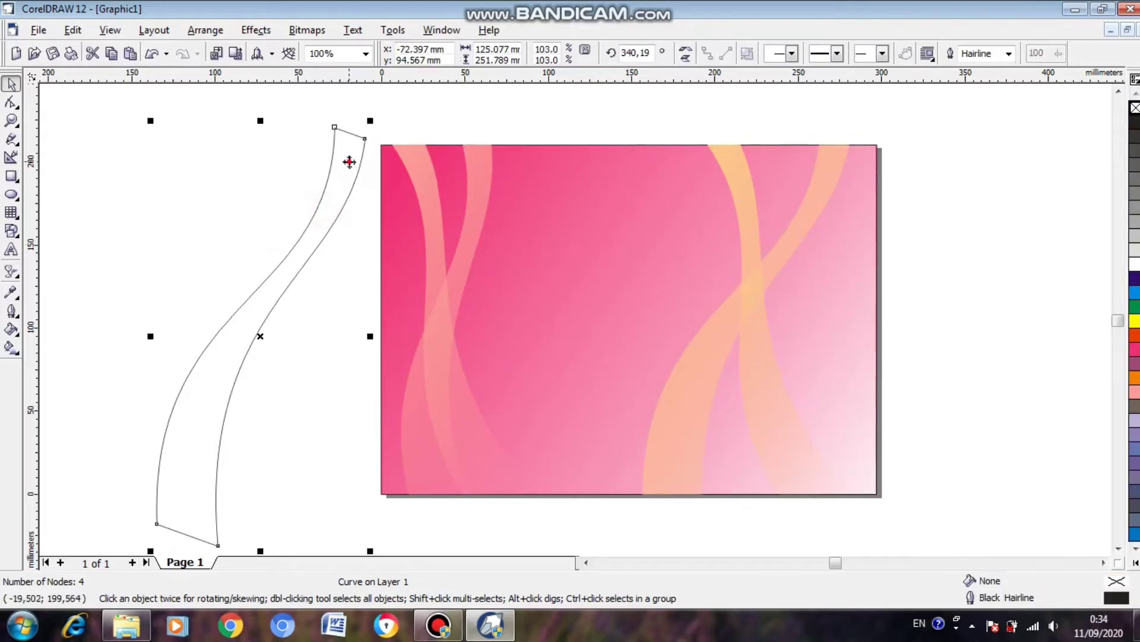
{"action": "left_click_drag", "start_coordinate": [348, 160], "coordinate": [647, 146]}
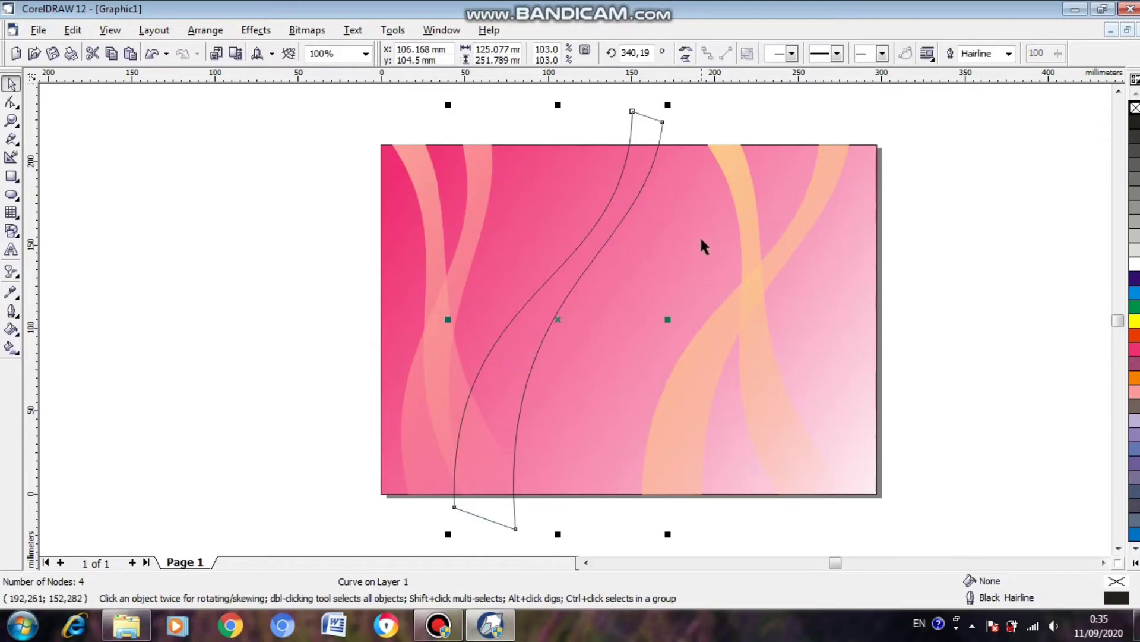
{"action": "left_click", "coordinate": [842, 304], "text": "shift"}
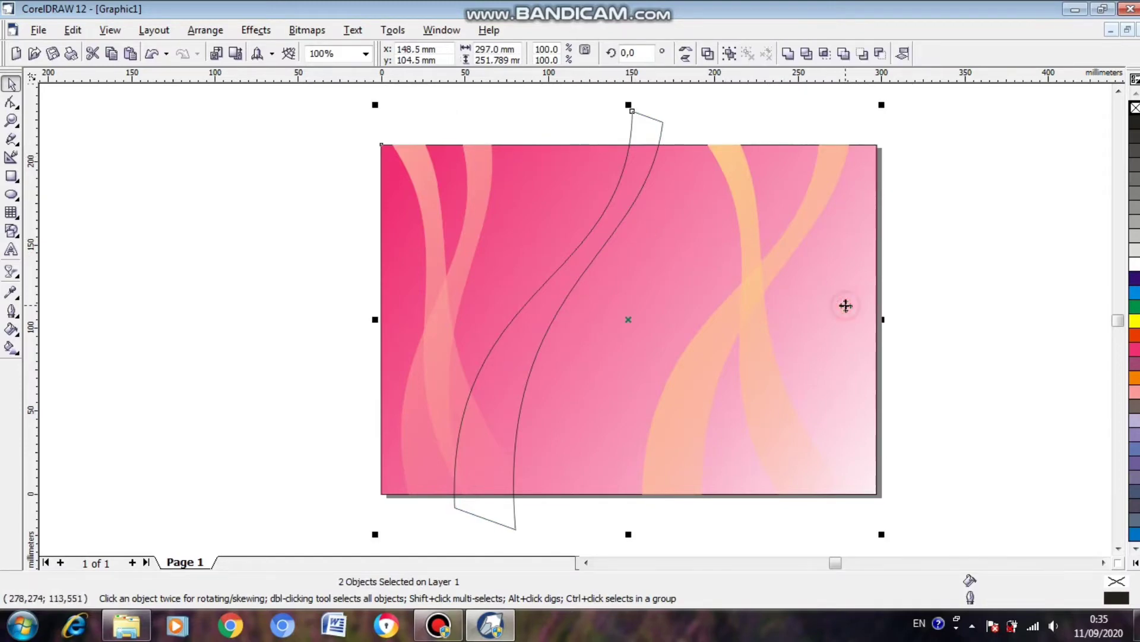
{"action": "left_click", "coordinate": [825, 55]}
{"action": "left_click", "coordinate": [640, 119]}
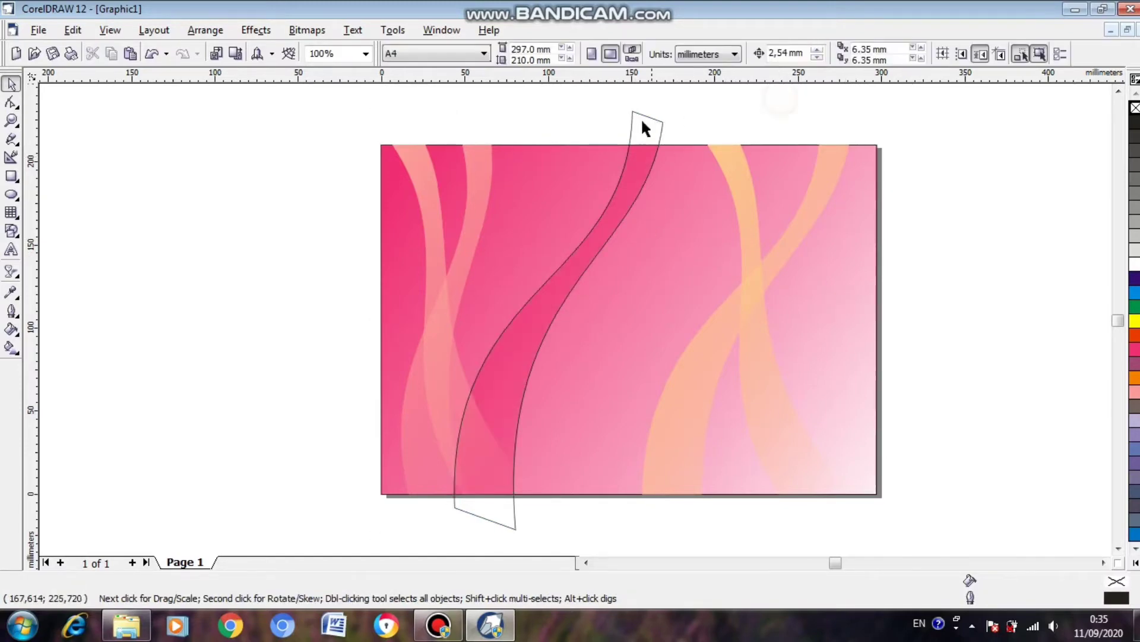
{"action": "left_click_drag", "start_coordinate": [645, 116], "coordinate": [354, 114]}
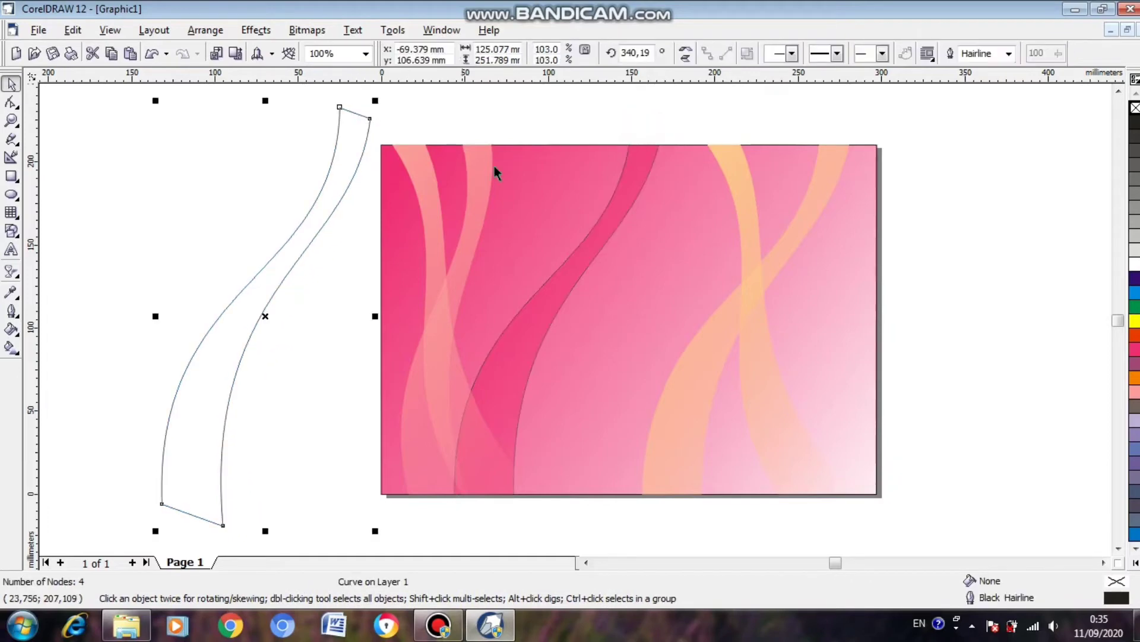
Fill the new ribbon near the page's centre with White and remove its outline.
{"action": "left_click", "coordinate": [619, 198]}
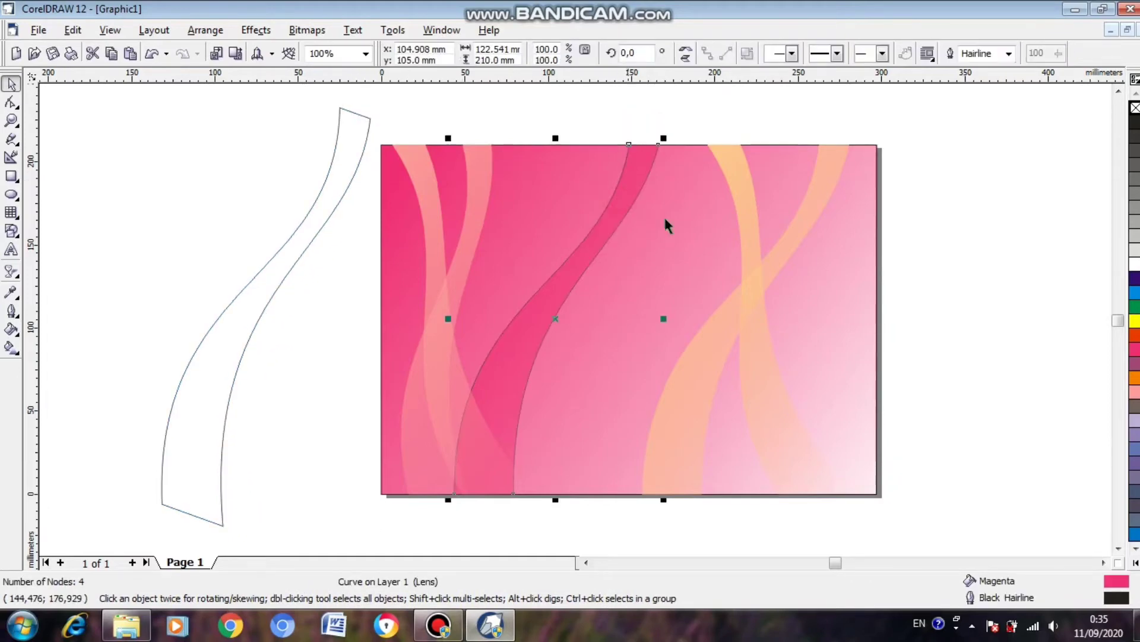
{"action": "left_click", "coordinate": [1135, 392]}
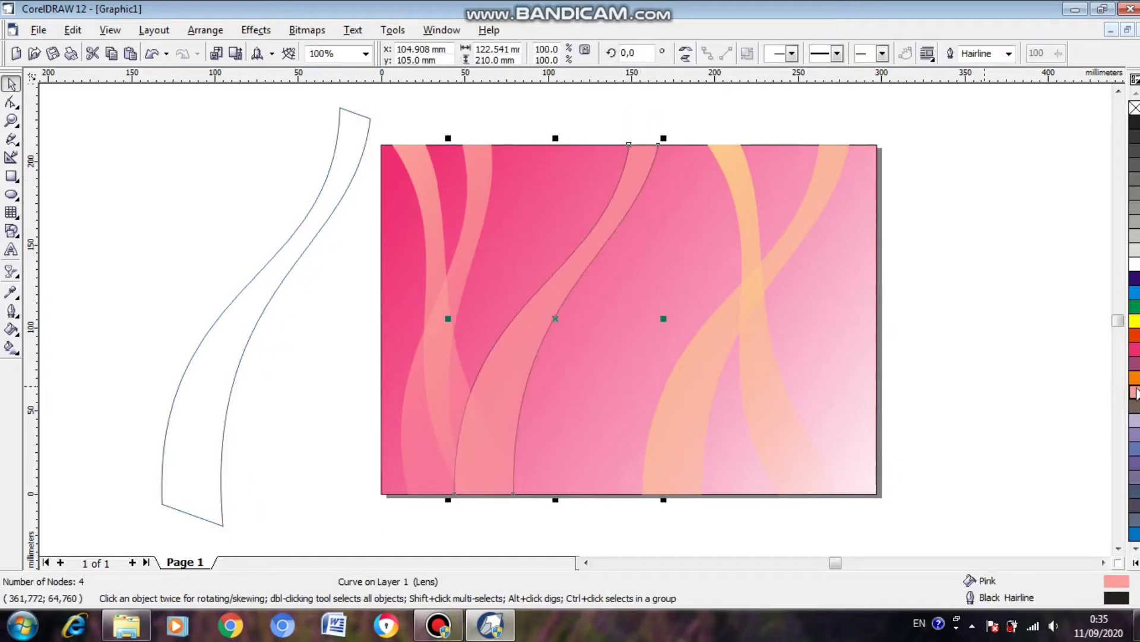
{"action": "left_click", "coordinate": [1135, 322]}
{"action": "left_click", "coordinate": [1135, 280]}
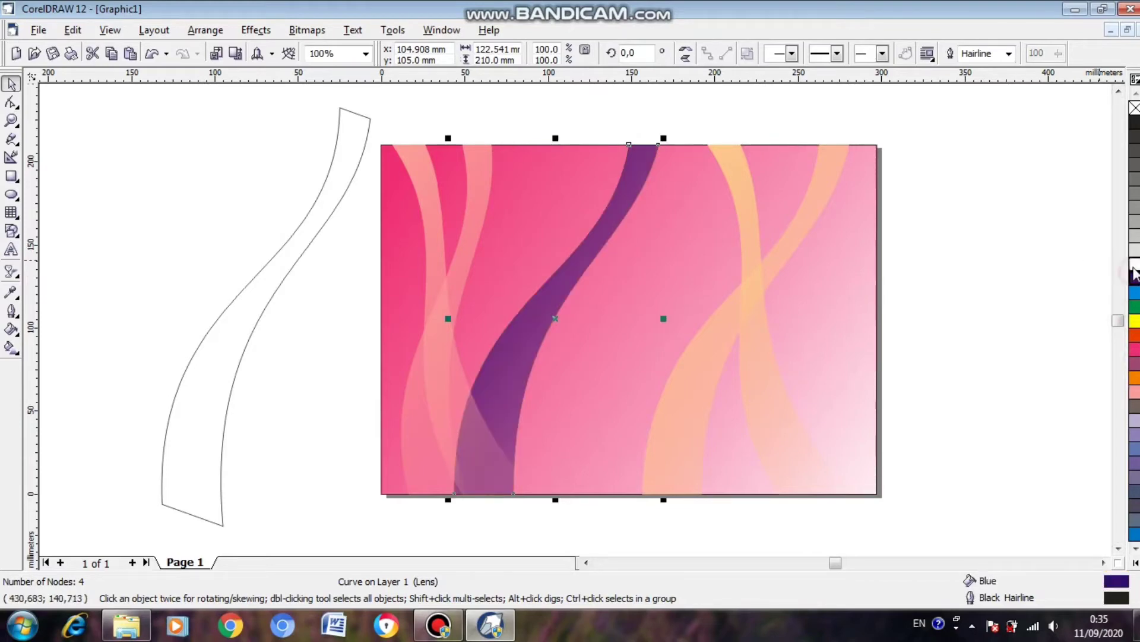
{"action": "left_click", "coordinate": [1133, 266]}
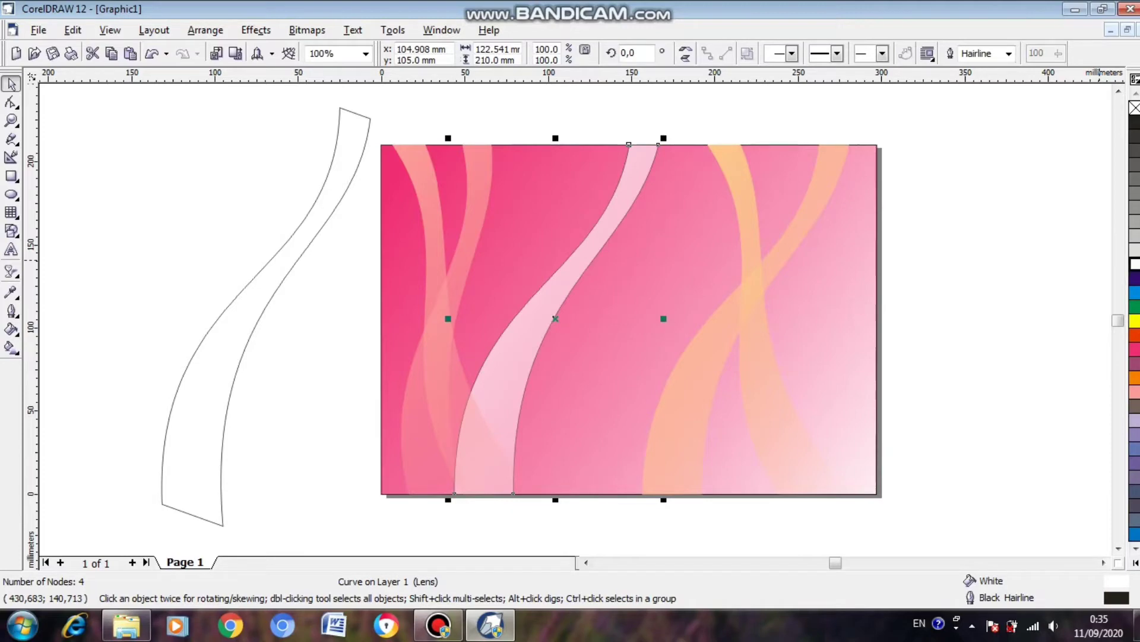
{"action": "right_click", "coordinate": [1134, 108]}
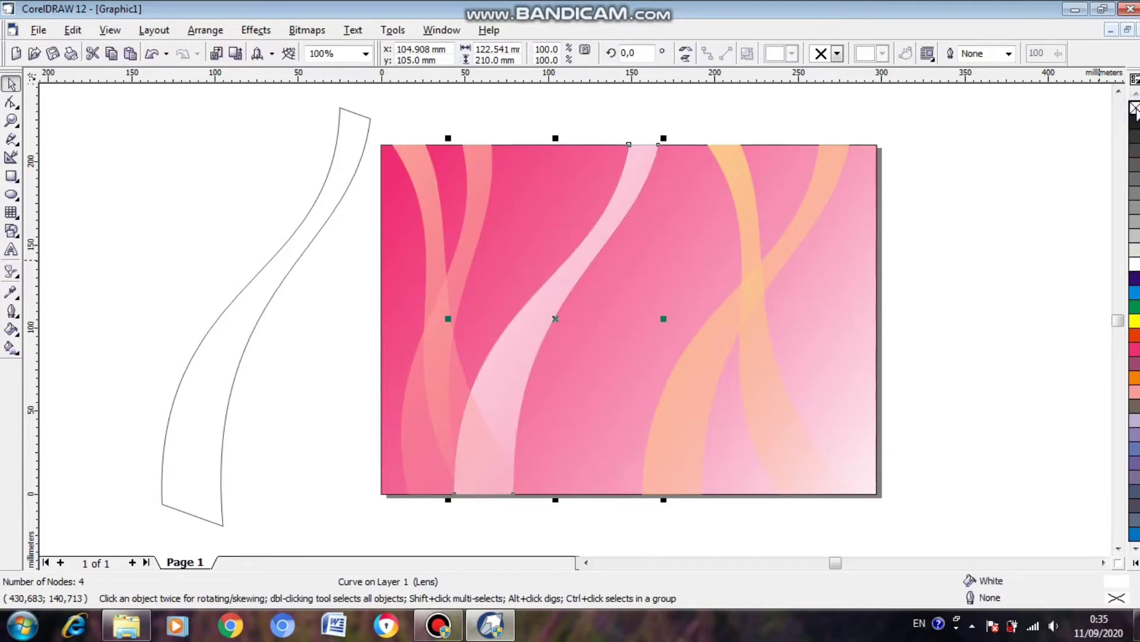
Delete the spare wavy outline and save the drawing on D: as a CDR file named with P9, the person's name and 5A.
{"action": "left_click", "coordinate": [306, 244]}
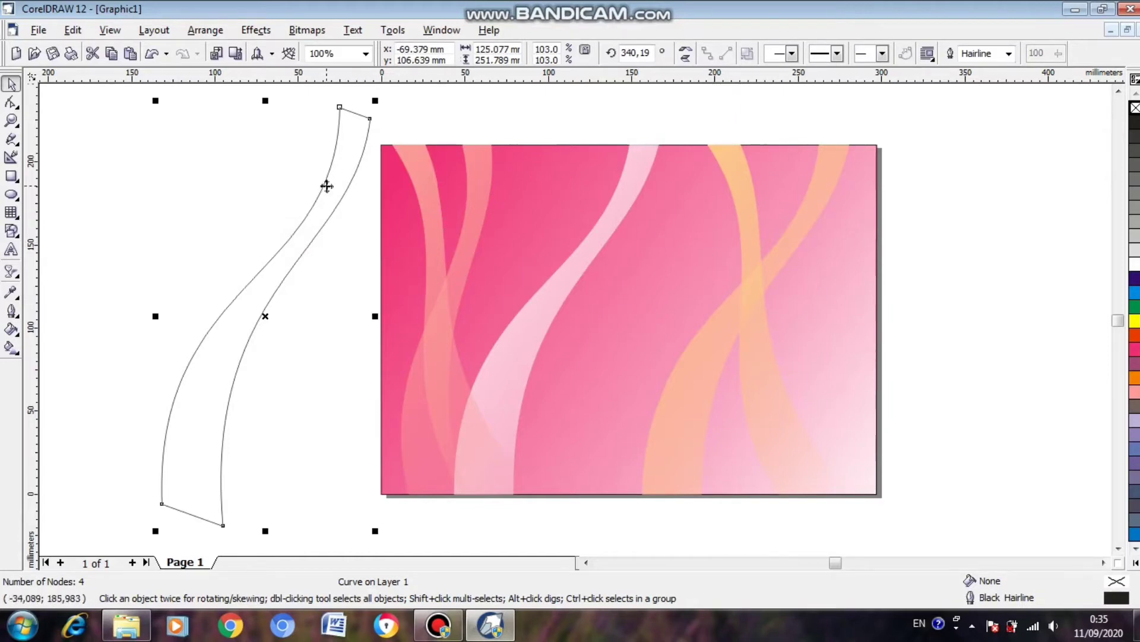
{"action": "key", "text": "Delete"}
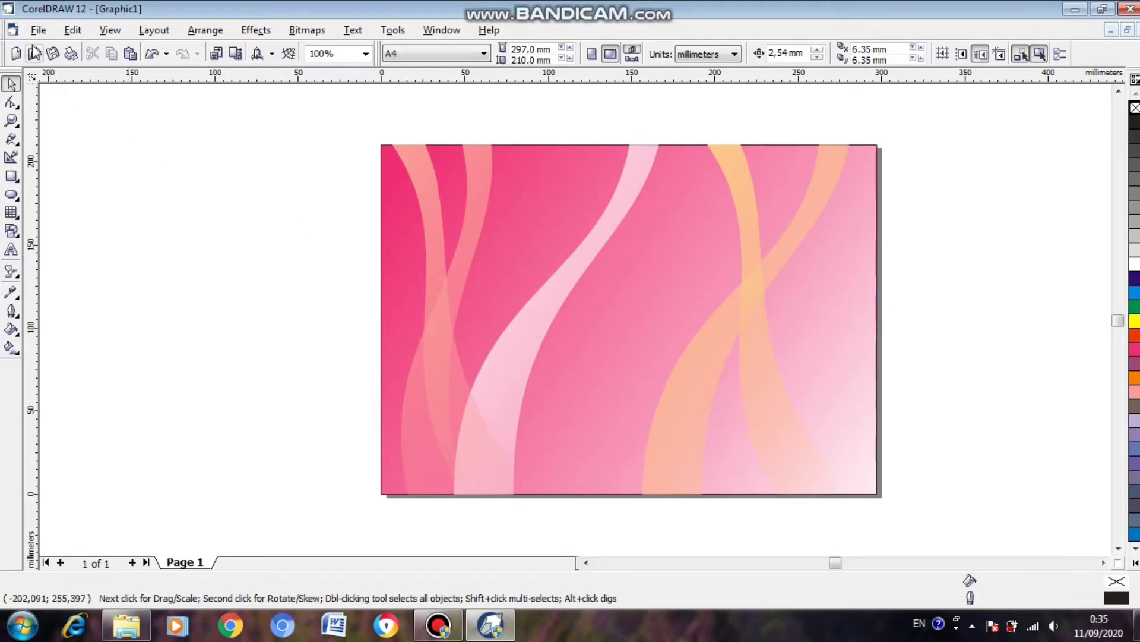
{"action": "left_click", "coordinate": [38, 30]}
{"action": "left_click", "coordinate": [67, 146]}
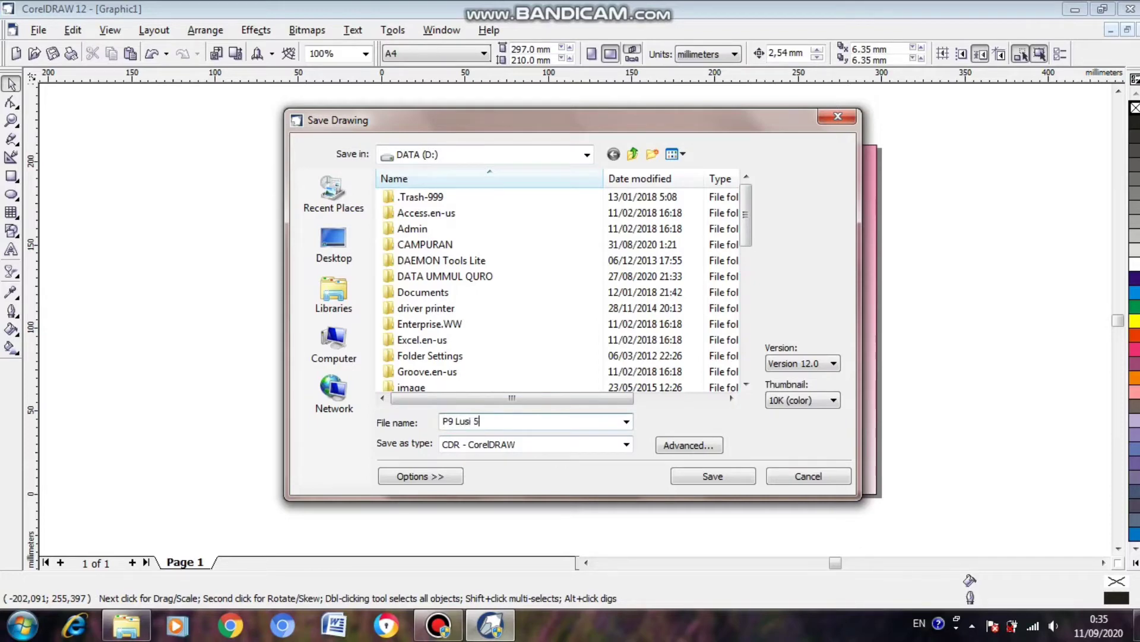
{"action": "left_click", "coordinate": [724, 477]}
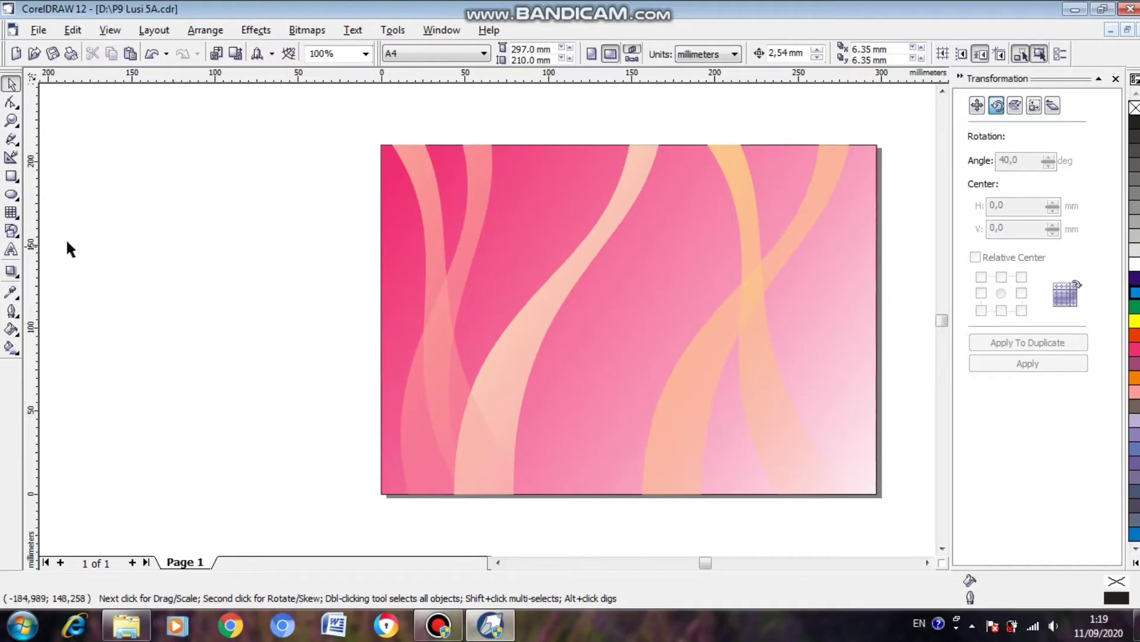
Draw a narrow upright ellipse about 27 mm wide and 107 mm high in the empty area left of the page.
{"action": "left_click", "coordinate": [10, 196]}
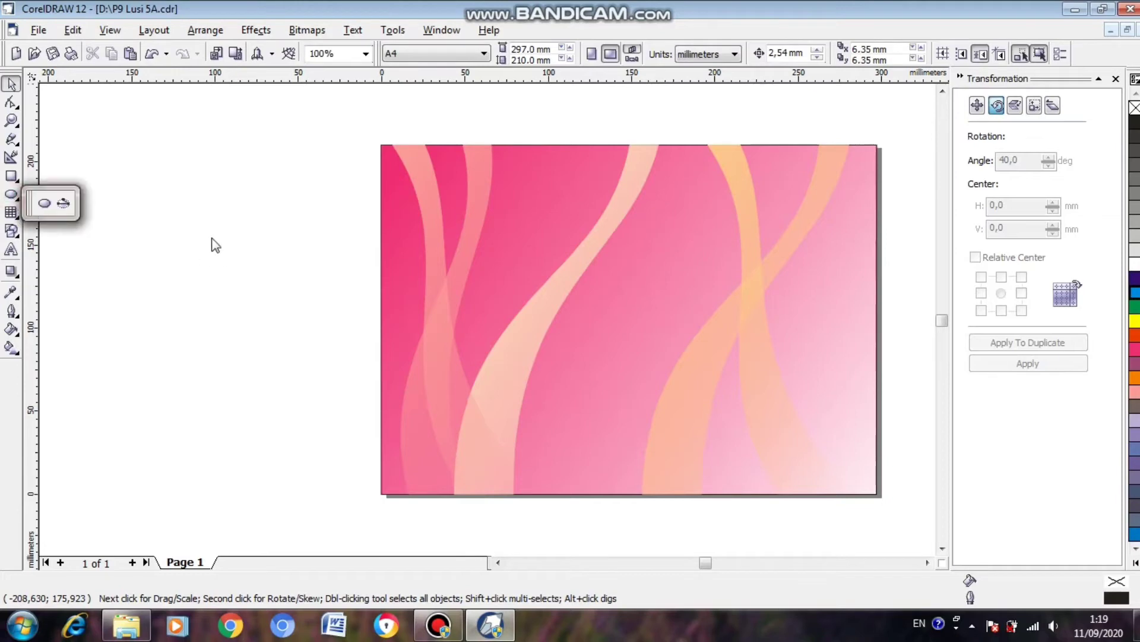
{"action": "left_click", "coordinate": [44, 203]}
{"action": "left_click_drag", "start_coordinate": [179, 180], "coordinate": [229, 363]}
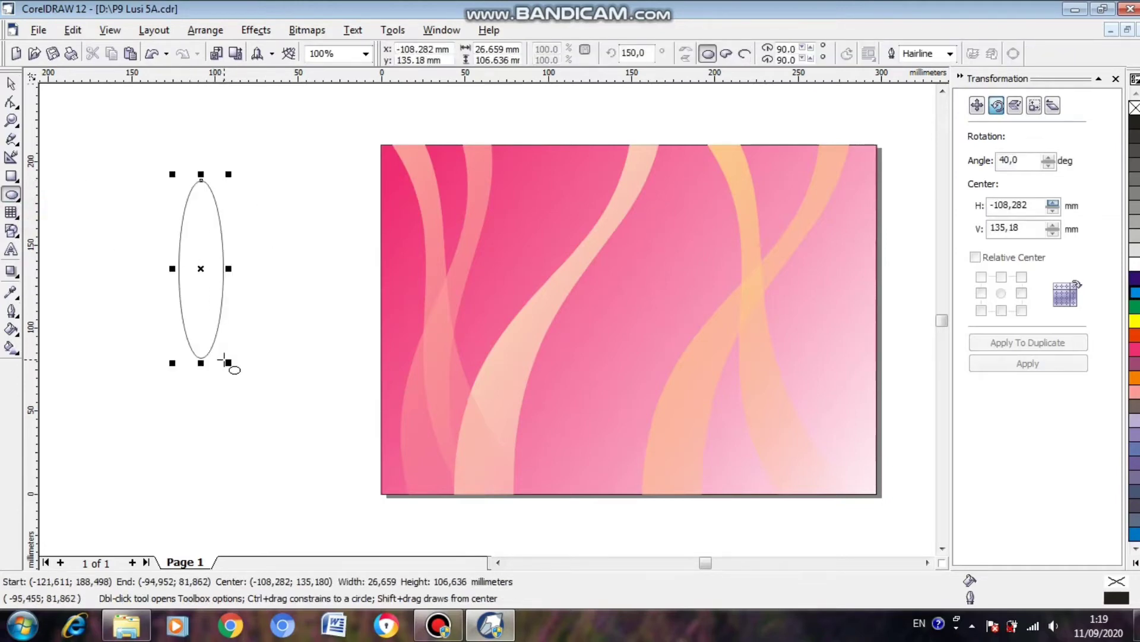
Give the ellipse a yellow outline 4.0 pt wide with the Outline Pen settings.
{"action": "left_click", "coordinate": [10, 311]}
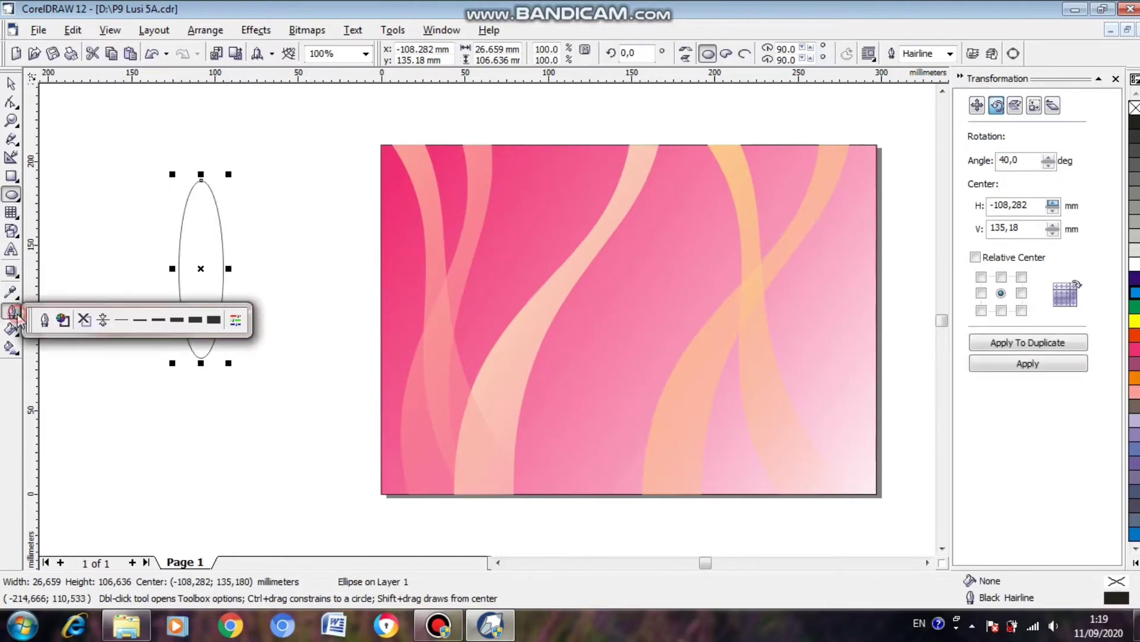
{"action": "left_click", "coordinate": [45, 319]}
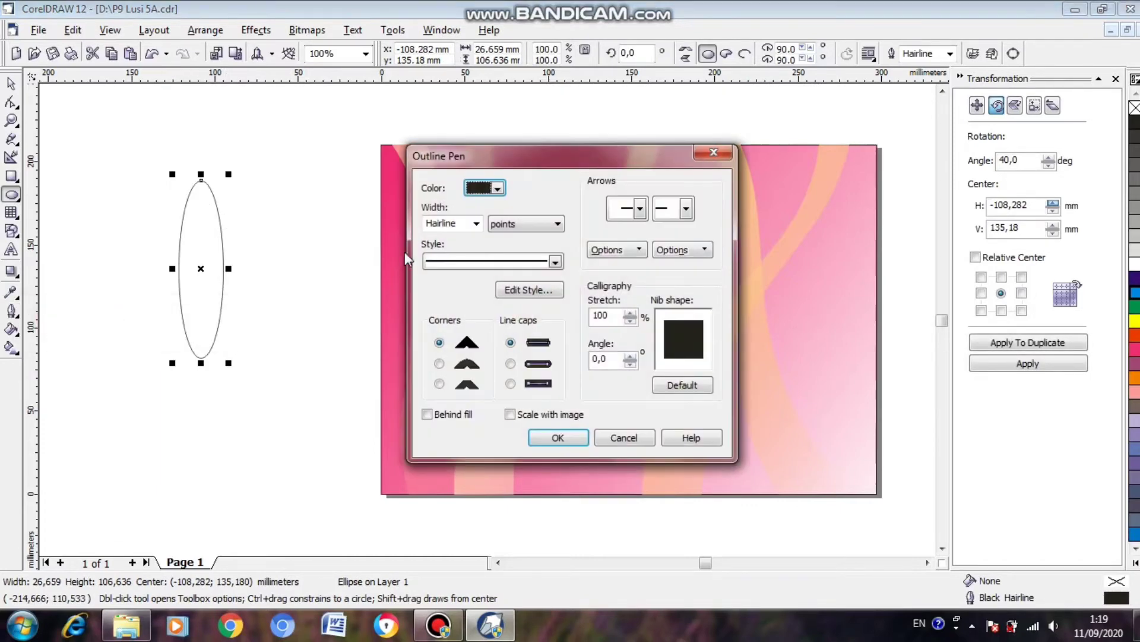
{"action": "left_click", "coordinate": [477, 224]}
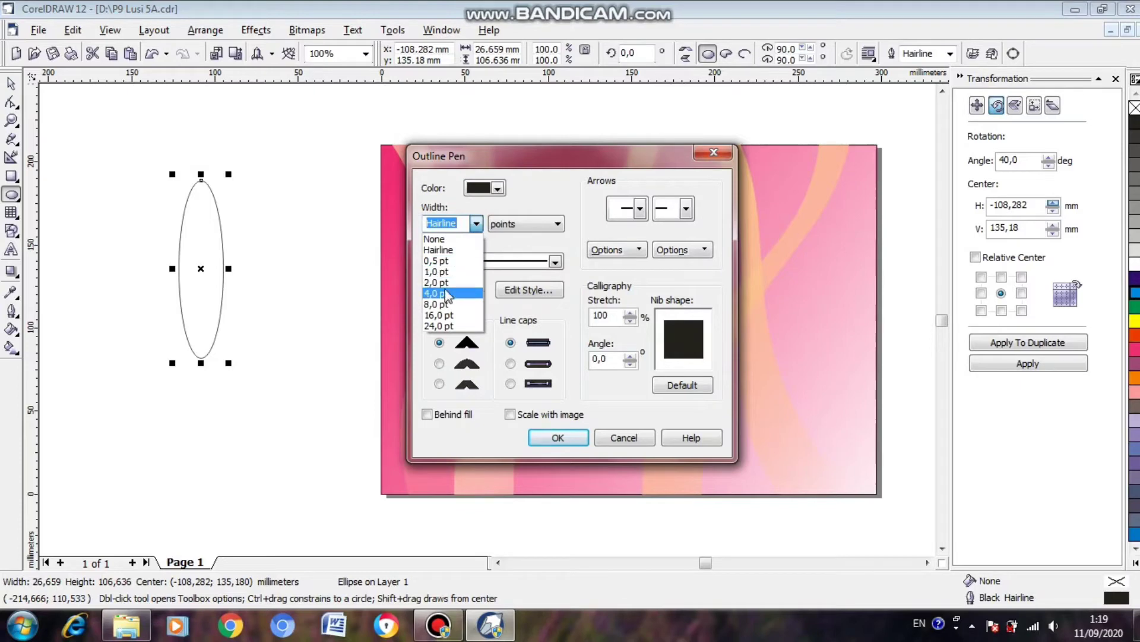
{"action": "left_click", "coordinate": [446, 283]}
{"action": "left_click", "coordinate": [433, 224]}
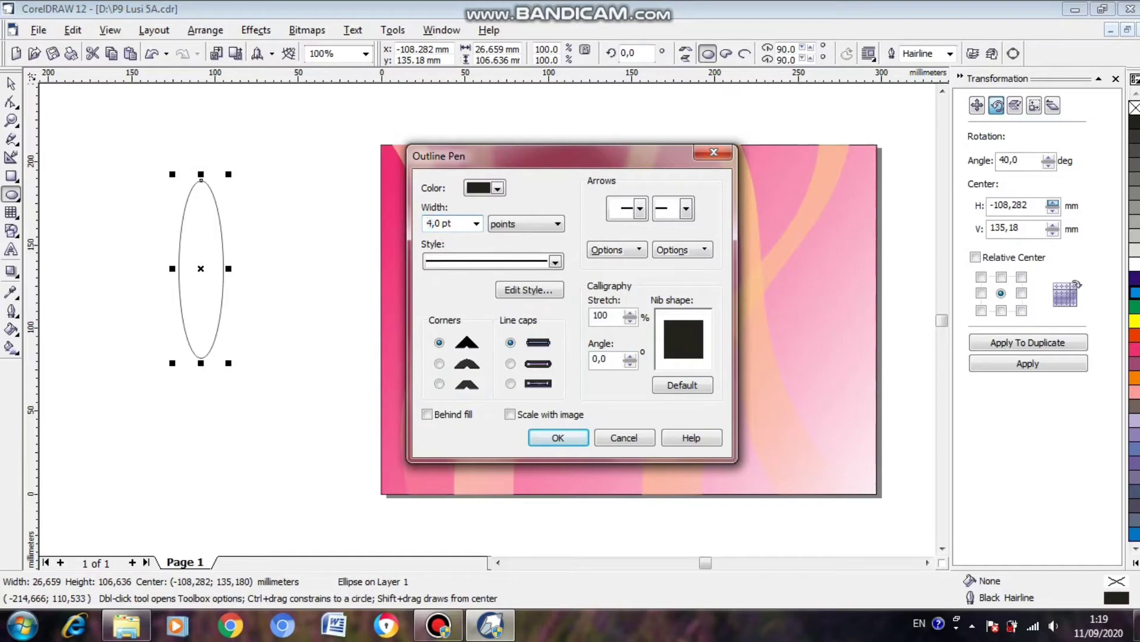
{"action": "left_click", "coordinate": [498, 189]}
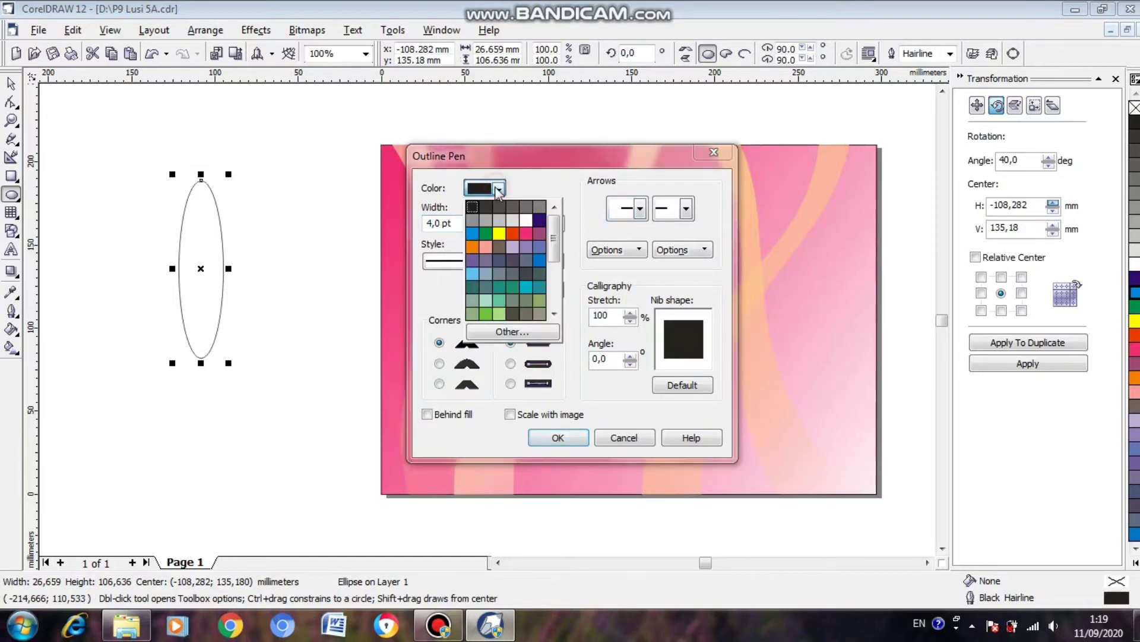
{"action": "left_click", "coordinate": [499, 231]}
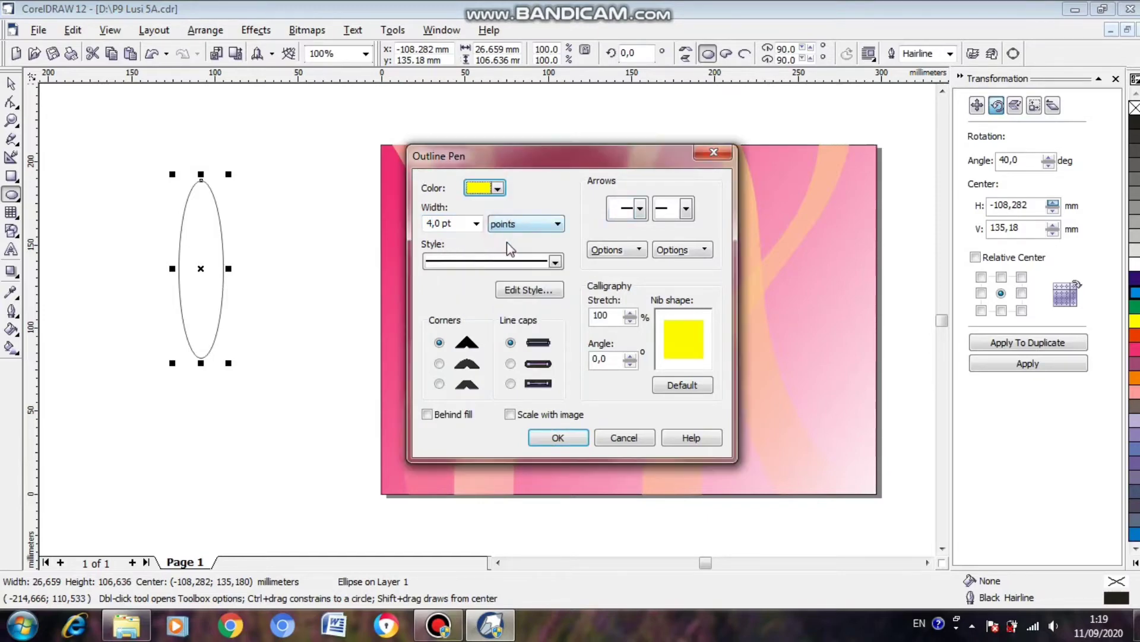
{"action": "left_click", "coordinate": [549, 435]}
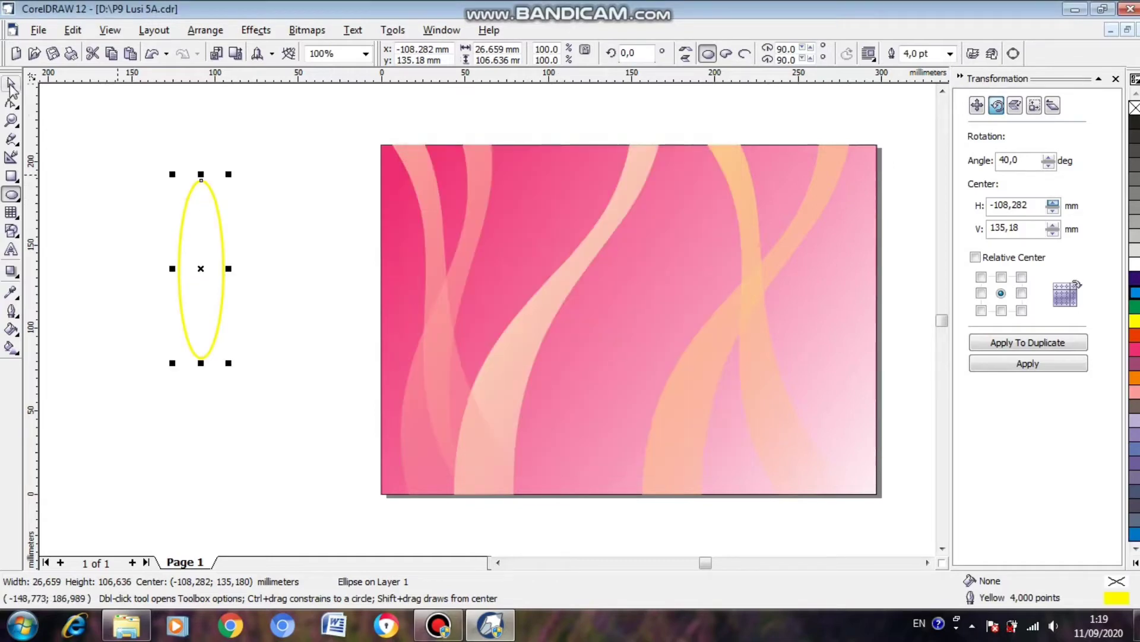
Try the ellipse's rotation centre at its lowest point and return it to the middle of the ellipse.
{"action": "left_click", "coordinate": [12, 84]}
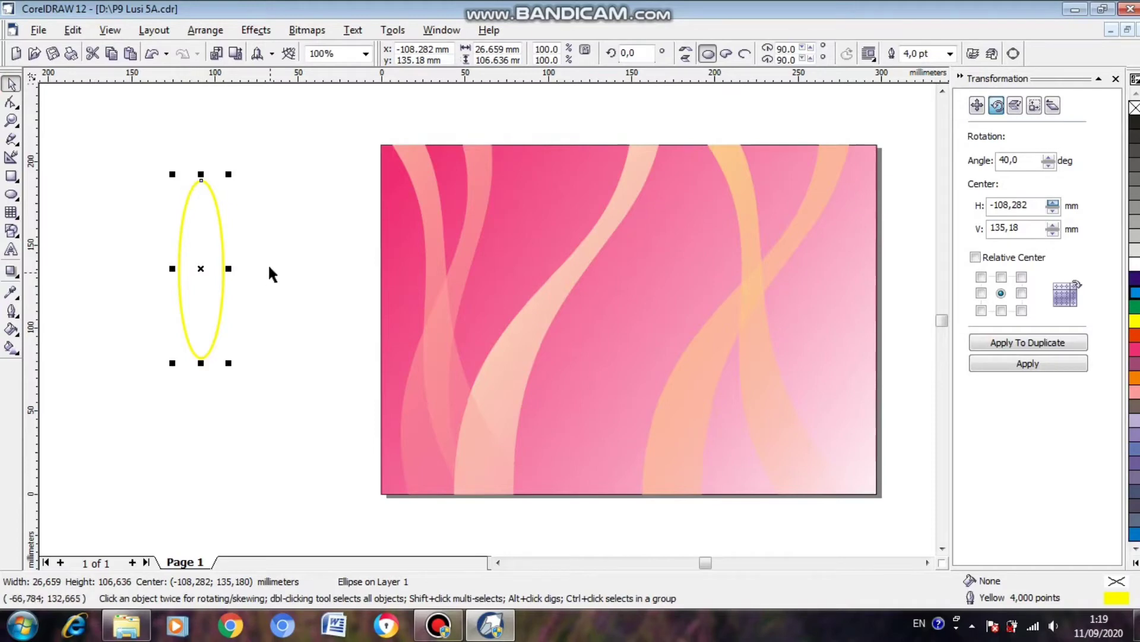
{"action": "left_click", "coordinate": [200, 269]}
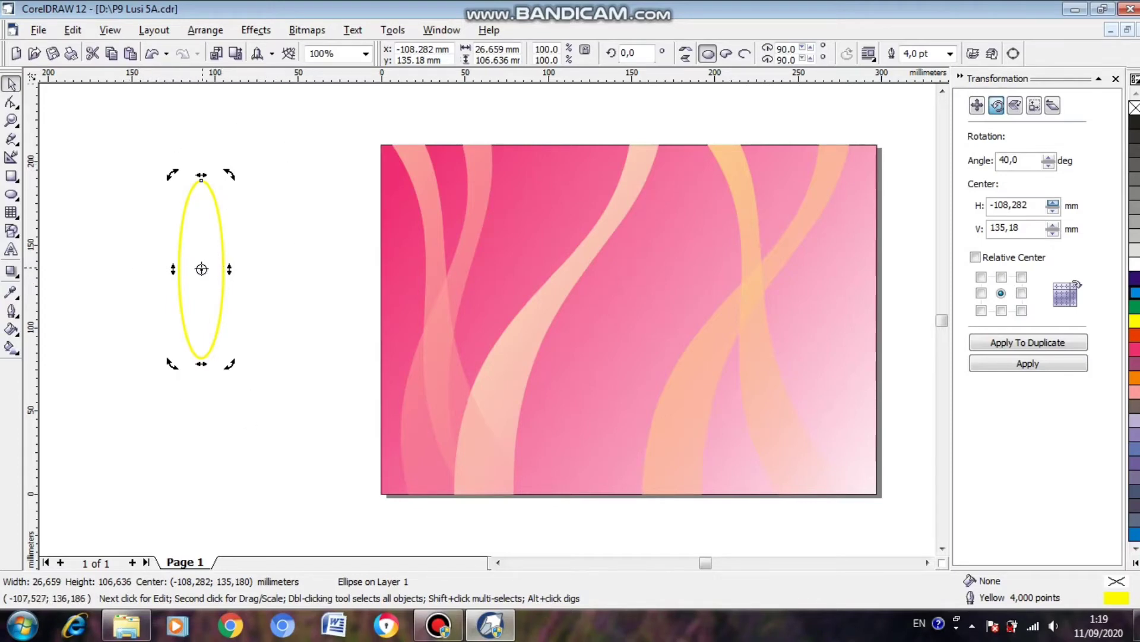
{"action": "left_click_drag", "start_coordinate": [201, 269], "coordinate": [201, 357]}
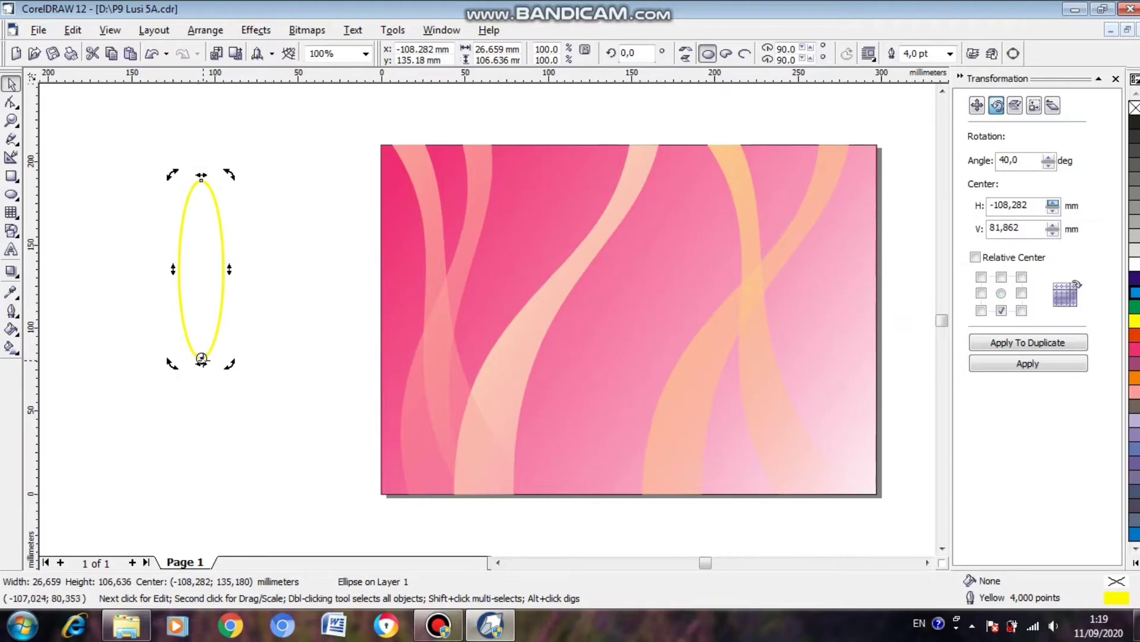
{"action": "mouse_move", "coordinate": [202, 357]}
{"action": "left_mouse_down"}
{"action": "mouse_move", "coordinate": [190, 339]}
{"action": "mouse_move", "coordinate": [201, 270]}
{"action": "left_mouse_up"}
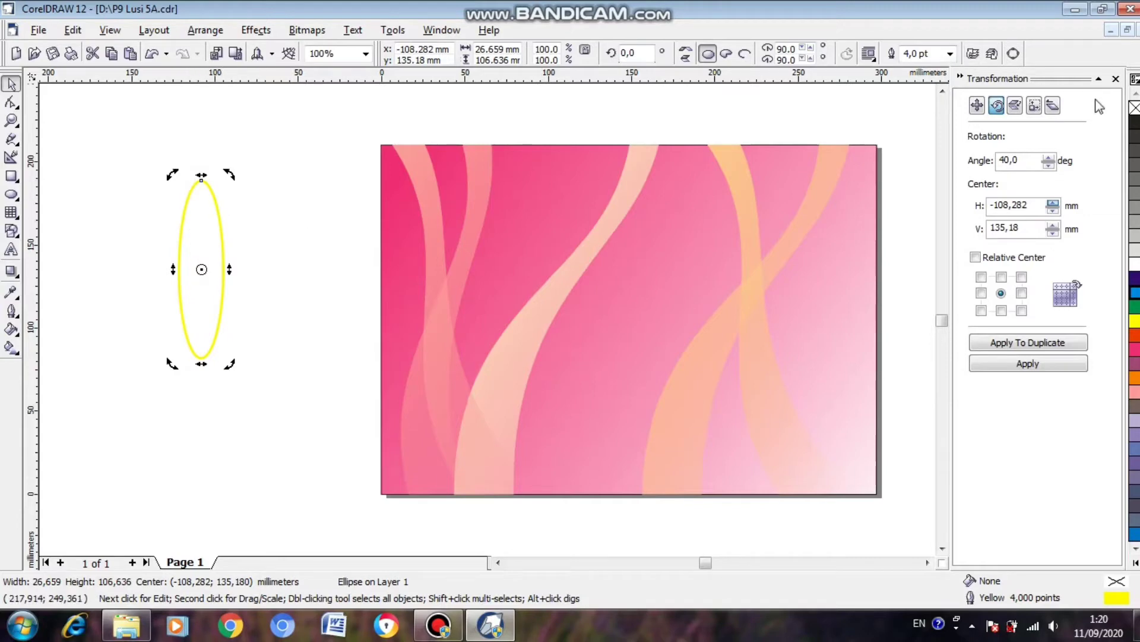
Make five duplicates of the yellow ellipse around its centre, each rotated a further 30°, to form a flower.
{"action": "left_click", "coordinate": [1118, 79]}
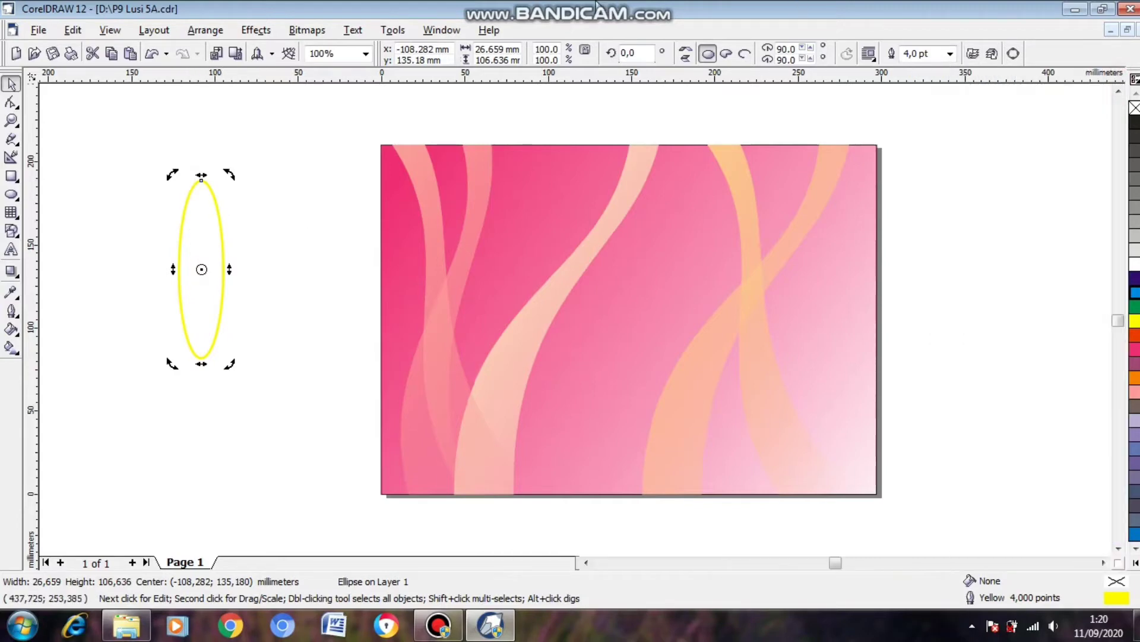
{"action": "left_click", "coordinate": [205, 30]}
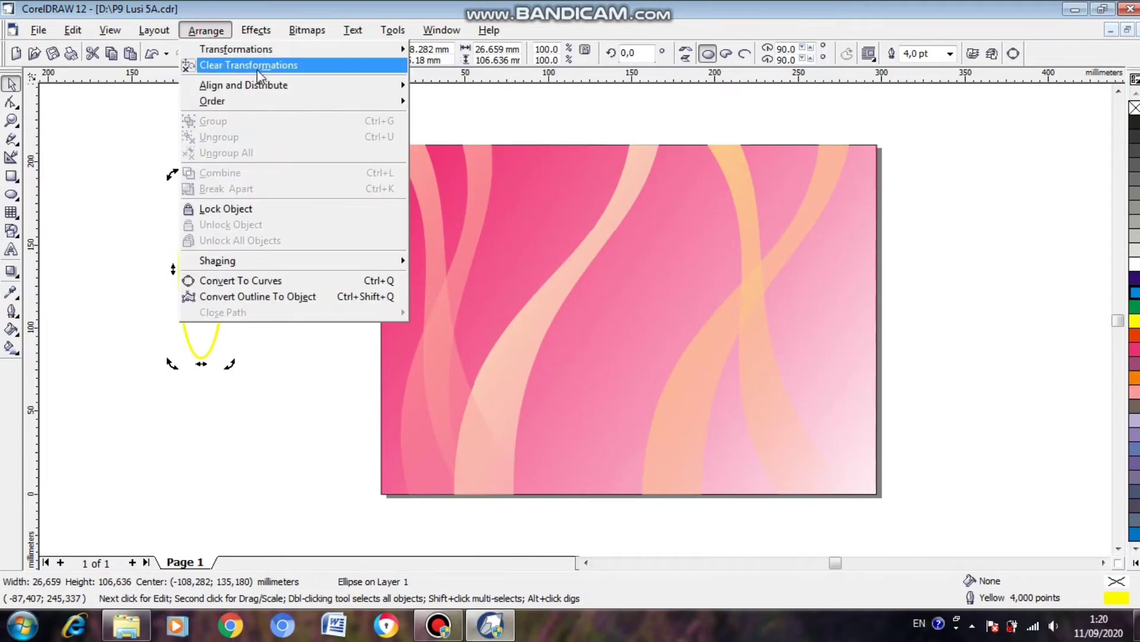
{"action": "mouse_move", "coordinate": [287, 51]}
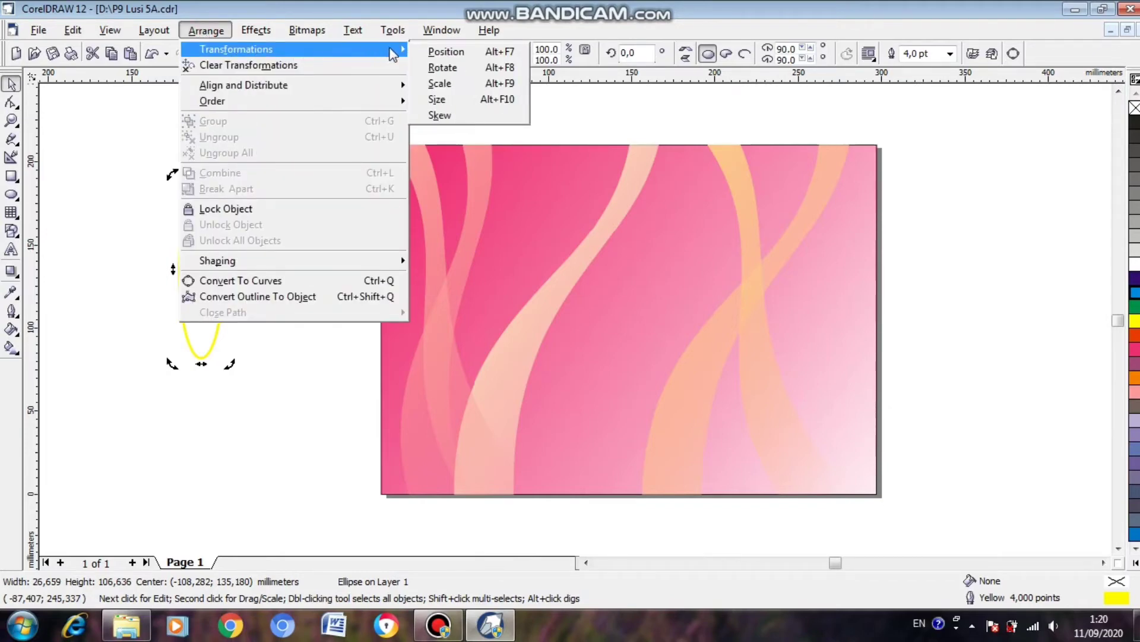
{"action": "left_click", "coordinate": [471, 68]}
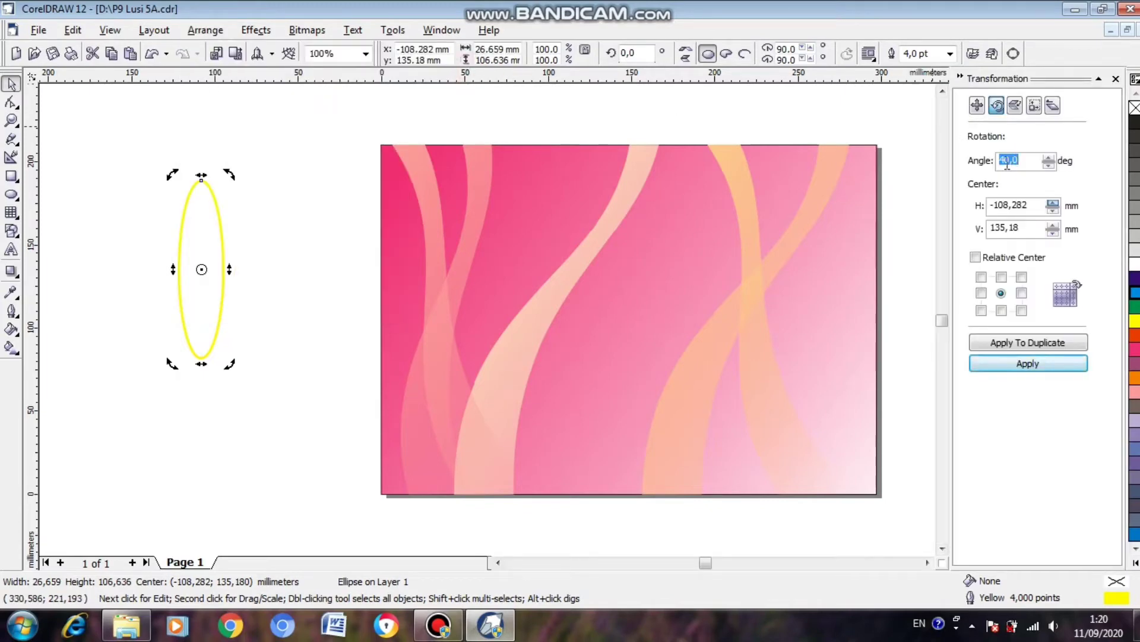
{"action": "left_click", "coordinate": [1001, 157]}
{"action": "left_click_drag", "start_coordinate": [1006, 156], "coordinate": [983, 161]}
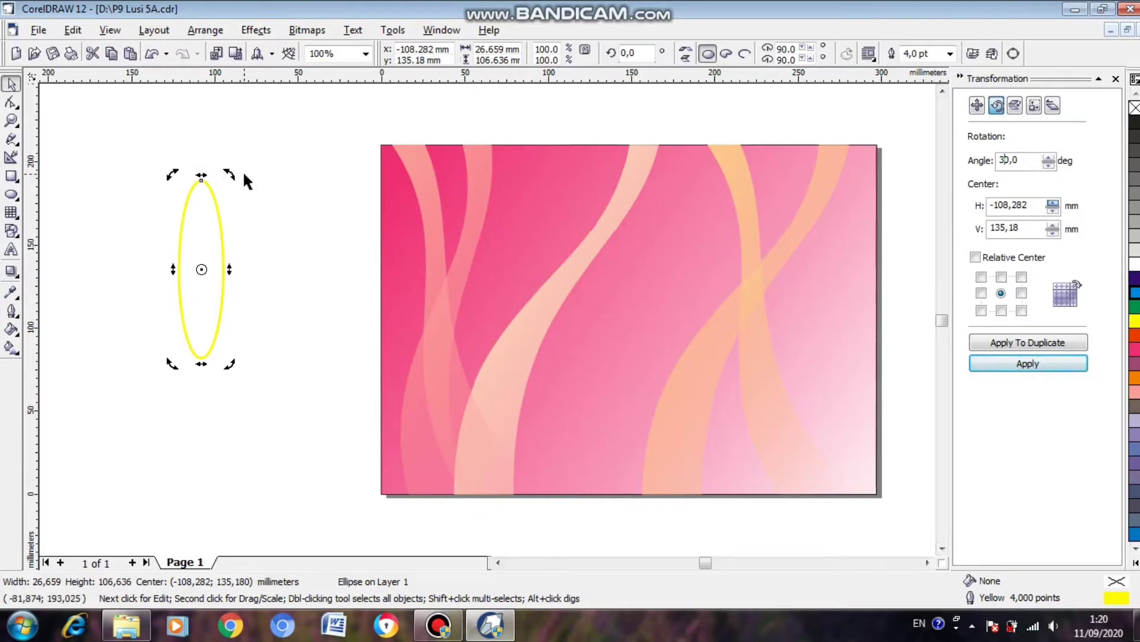
{"action": "left_click", "coordinate": [1038, 346]}
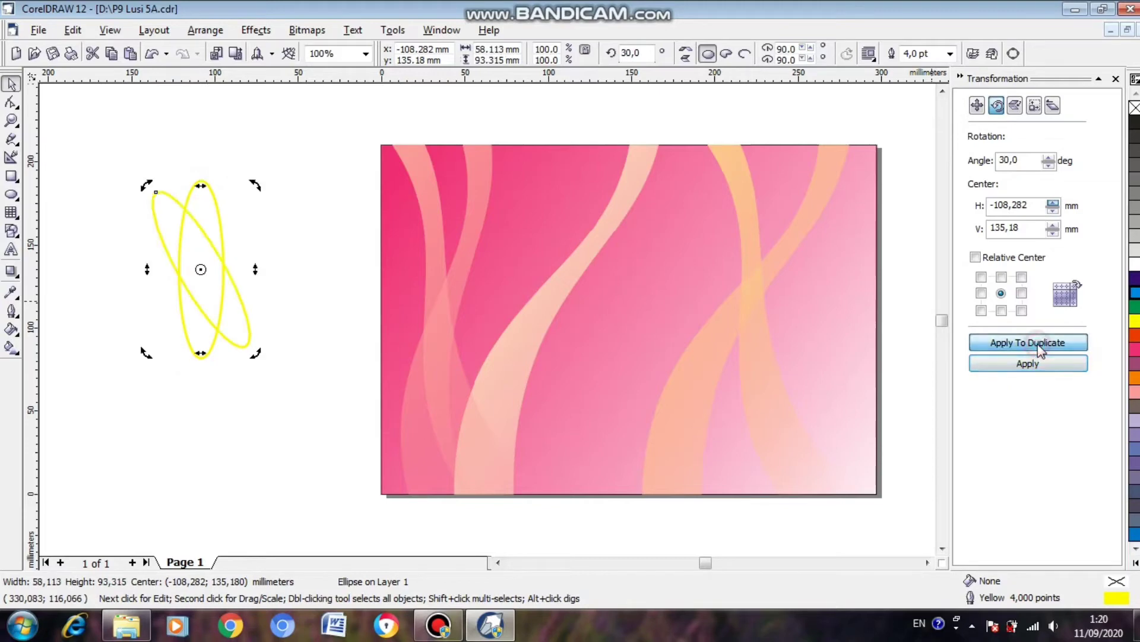
{"action": "left_click", "coordinate": [1039, 345]}
{"action": "left_click", "coordinate": [1039, 346]}
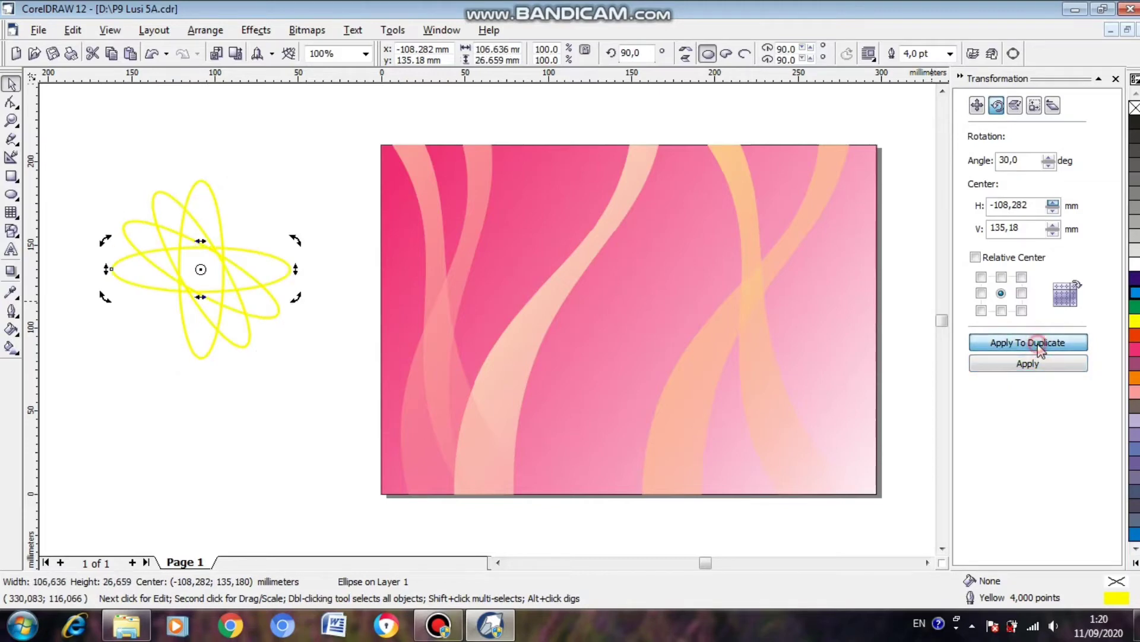
{"action": "left_click", "coordinate": [1039, 345]}
{"action": "left_click", "coordinate": [1039, 345]}
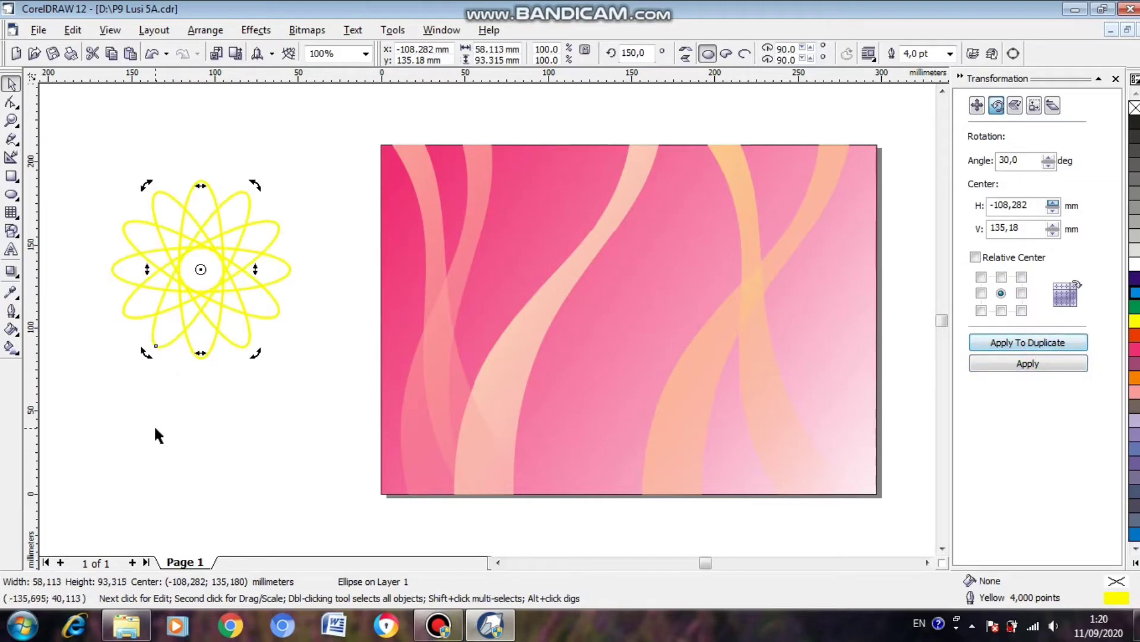
Group the six ellipses and move the flower near the middle of the page.
{"action": "left_click_drag", "start_coordinate": [77, 142], "coordinate": [341, 395]}
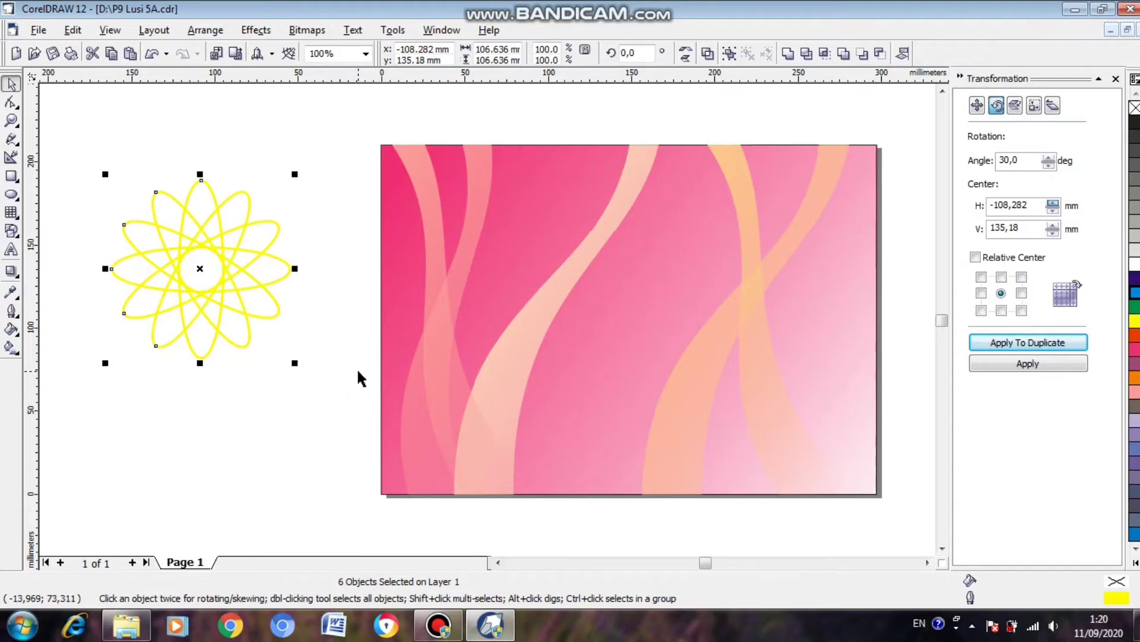
{"action": "key", "text": "ctrl+g"}
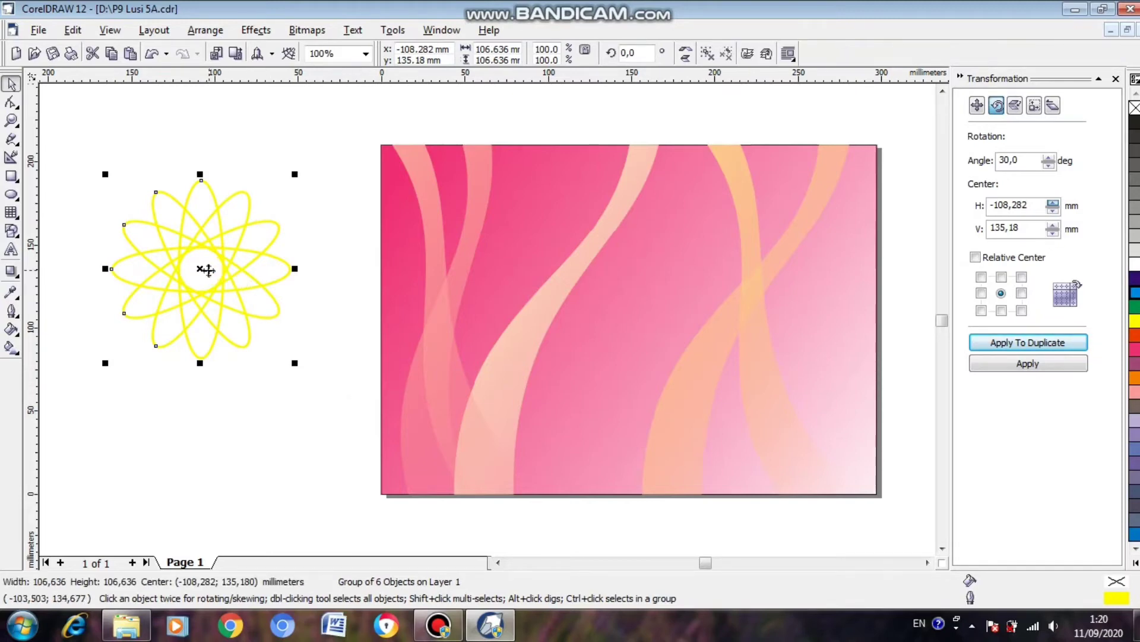
{"action": "left_click_drag", "start_coordinate": [202, 266], "coordinate": [603, 305]}
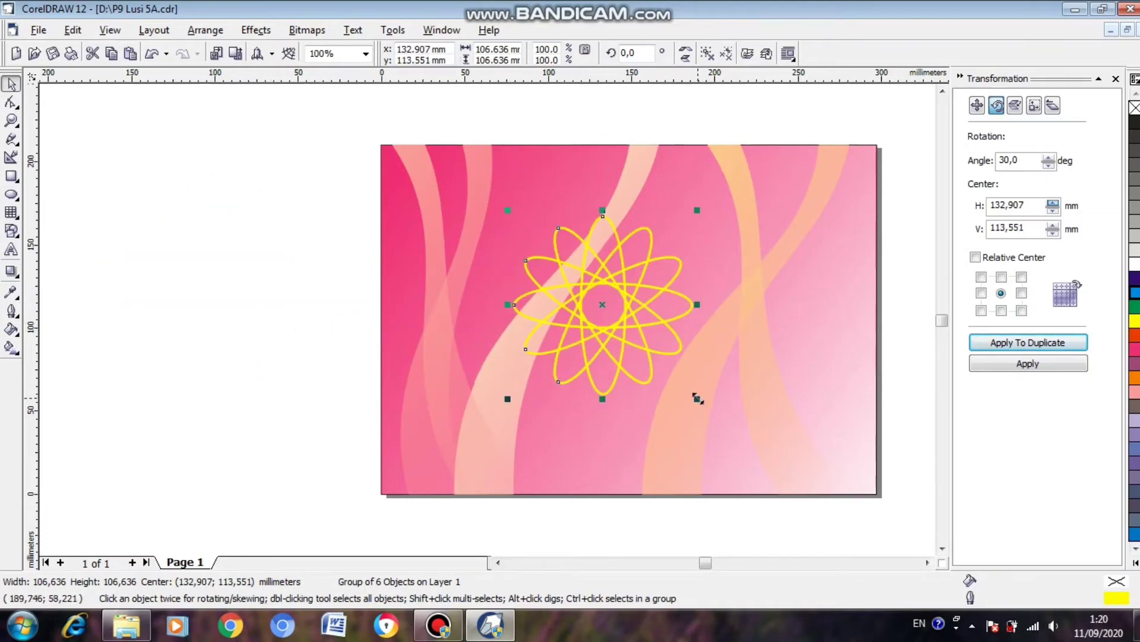
Scale the flower group proportionally to about 96 mm across and centre it on the page.
{"action": "left_click_drag", "start_coordinate": [697, 398], "coordinate": [670, 372]}
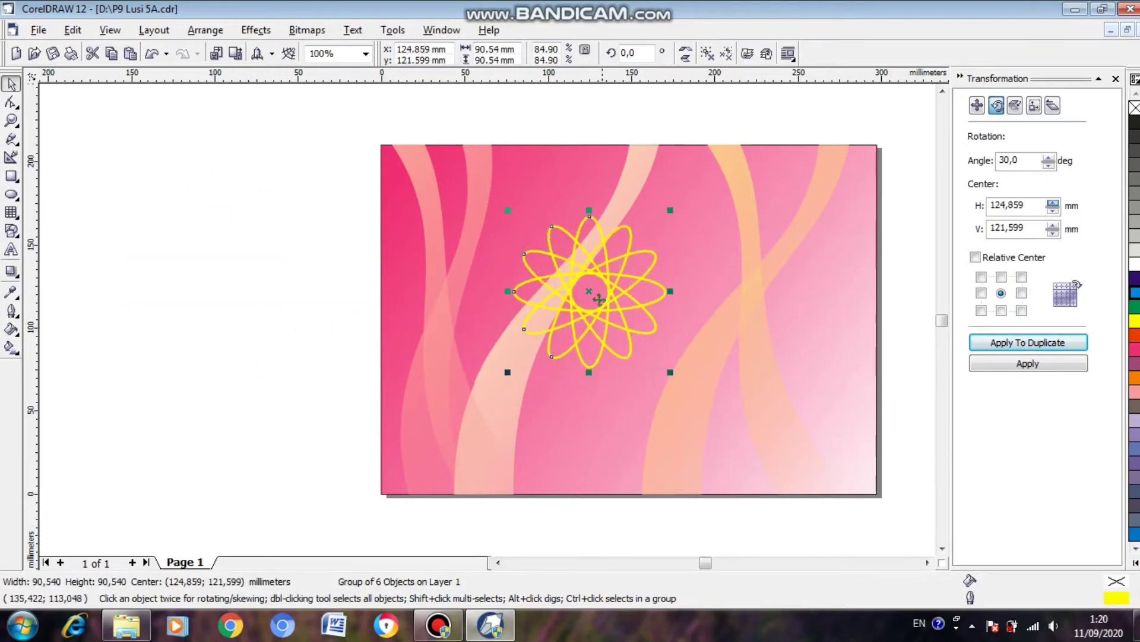
{"action": "left_click_drag", "start_coordinate": [598, 300], "coordinate": [612, 313]}
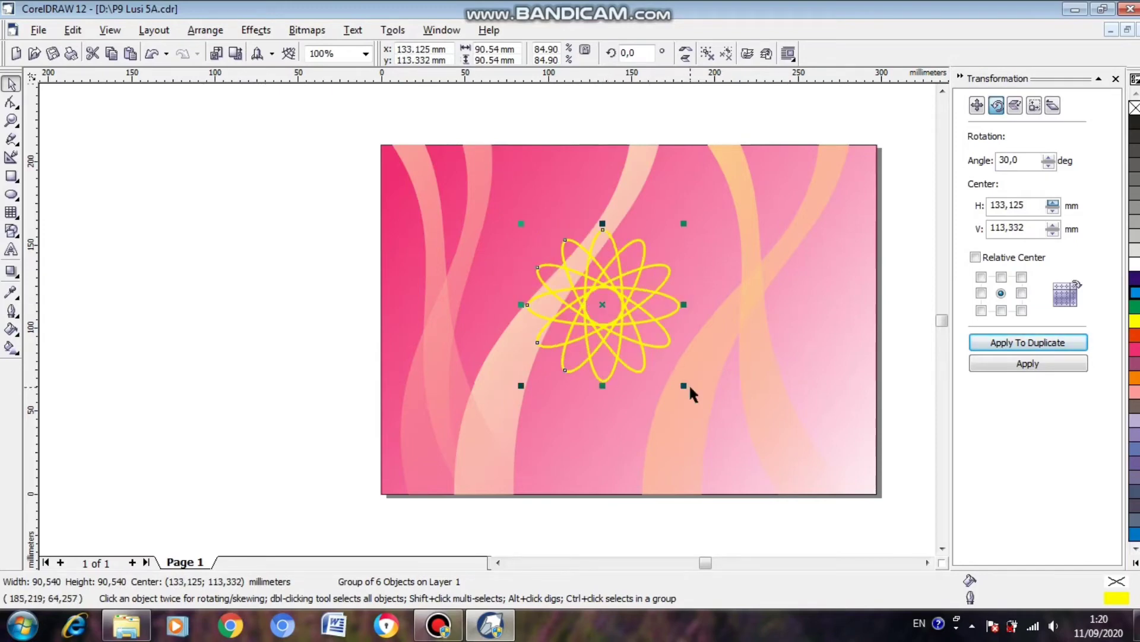
{"action": "left_click_drag", "start_coordinate": [686, 384], "coordinate": [699, 392]}
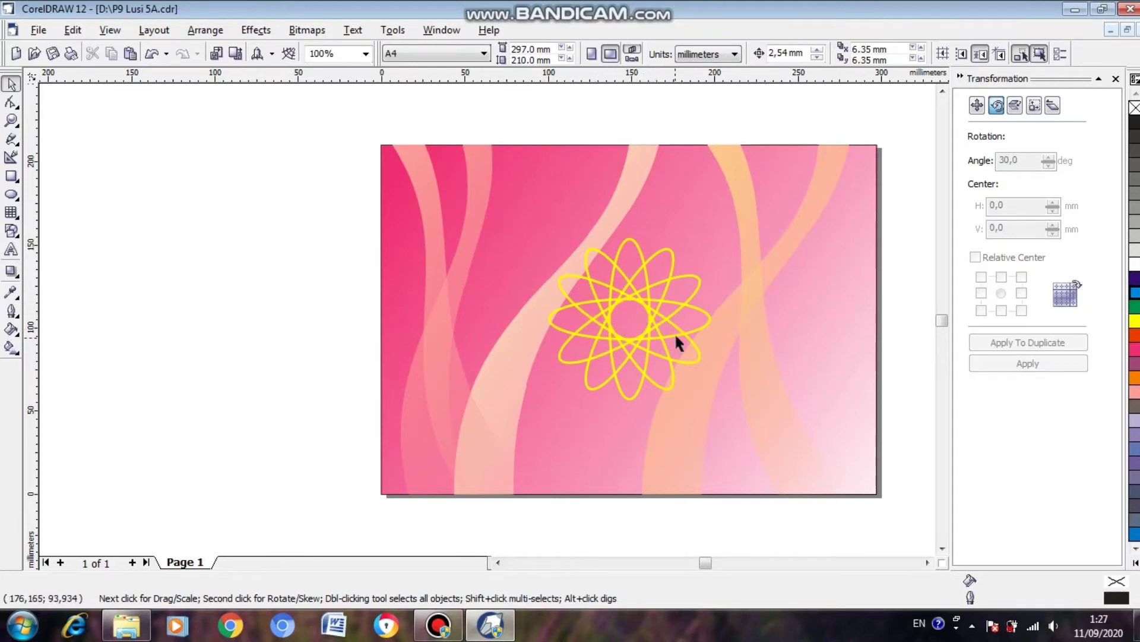
Create a scaled-down copy of the flower about 32 mm across and place it level with the large flower, on its left side.
{"action": "left_click", "coordinate": [625, 283]}
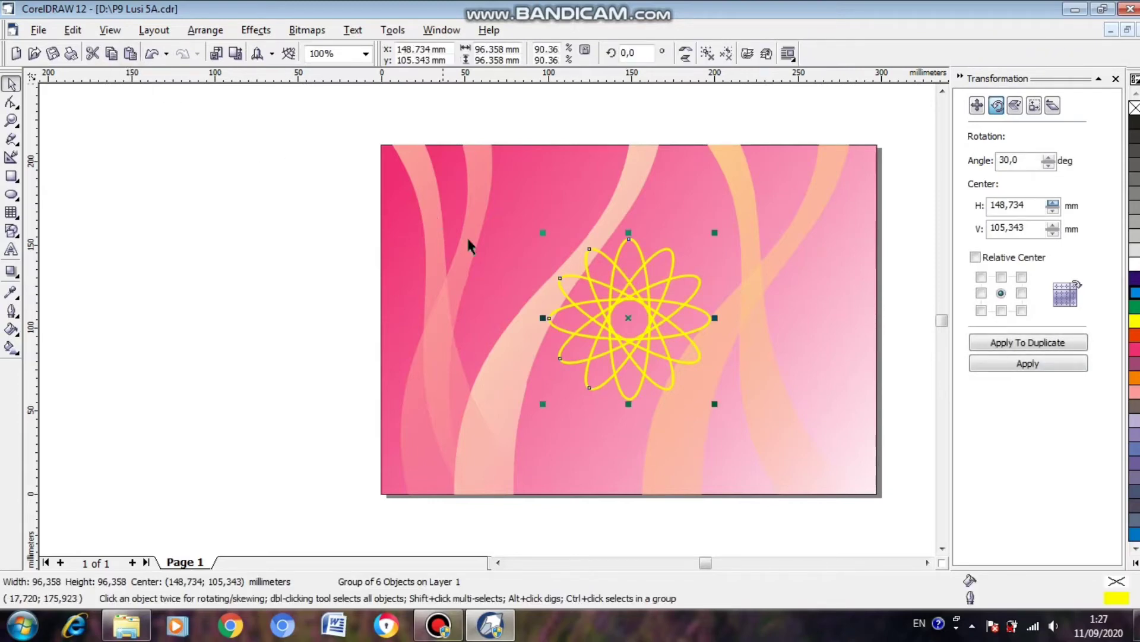
{"action": "left_click_drag", "start_coordinate": [714, 404], "coordinate": [640, 299]}
{"action": "left_click_drag", "start_coordinate": [582, 263], "coordinate": [493, 318]}
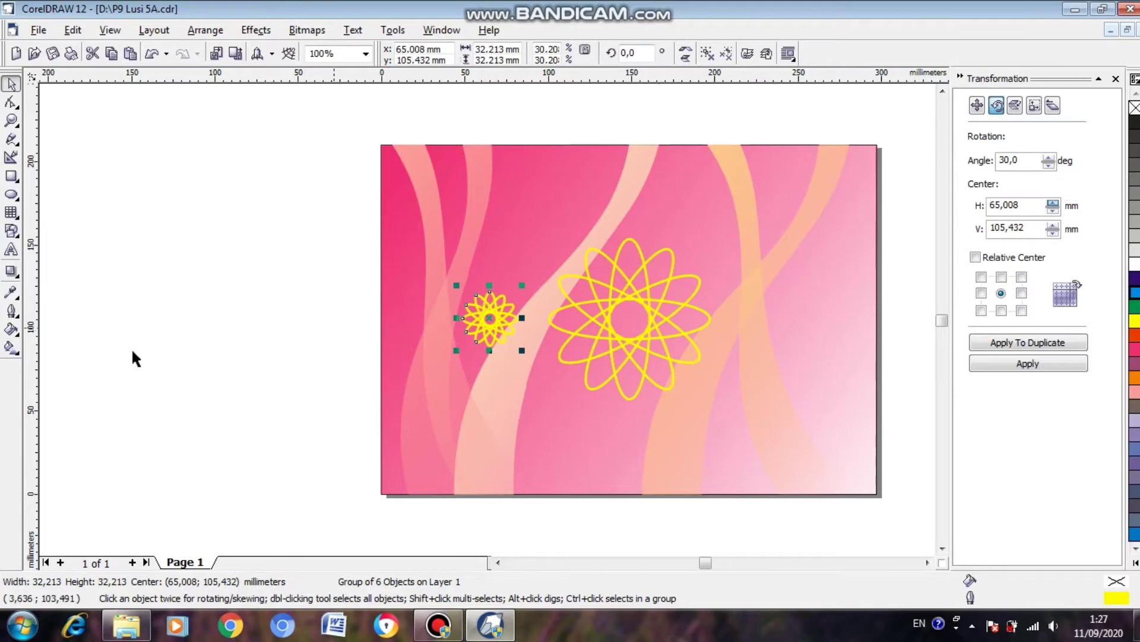
Set the small flower's outline width to 3 pt with the Outline Pen settings.
{"action": "left_click", "coordinate": [13, 311]}
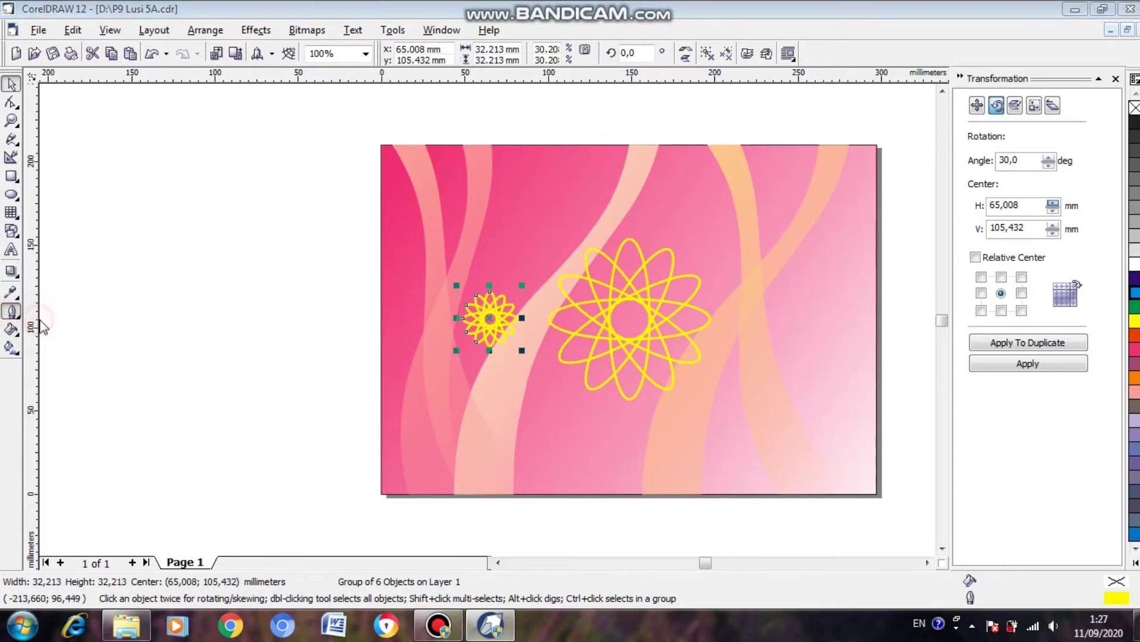
{"action": "left_click", "coordinate": [44, 319]}
{"action": "left_click", "coordinate": [431, 224]}
{"action": "left_click", "coordinate": [432, 224]}
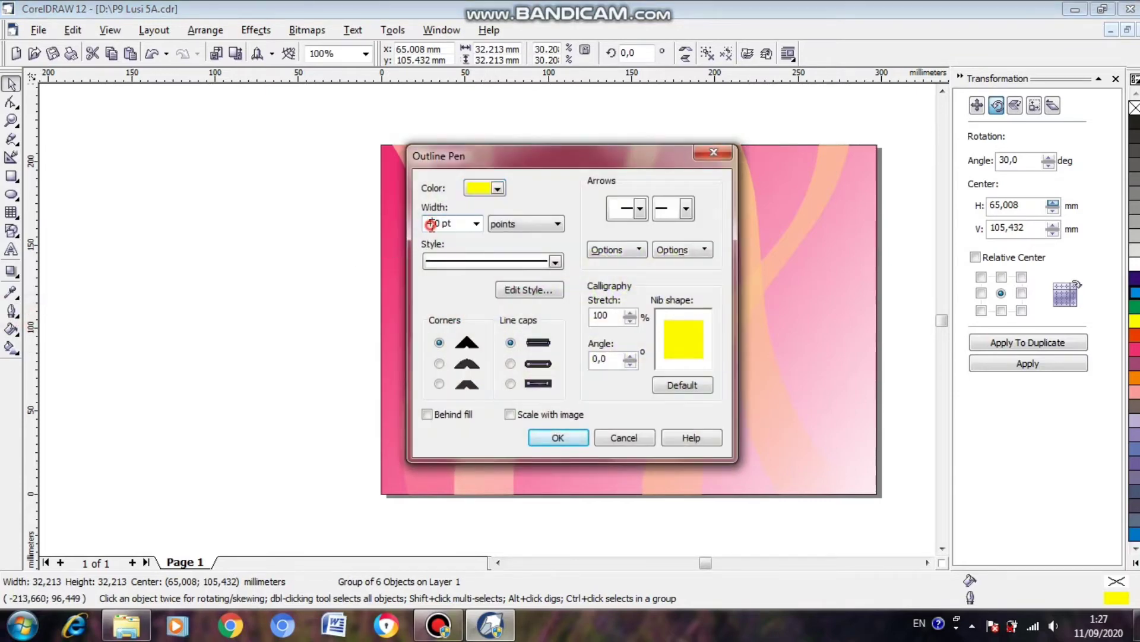
{"action": "type", "text": "3,"}
{"action": "left_click", "coordinate": [539, 436]}
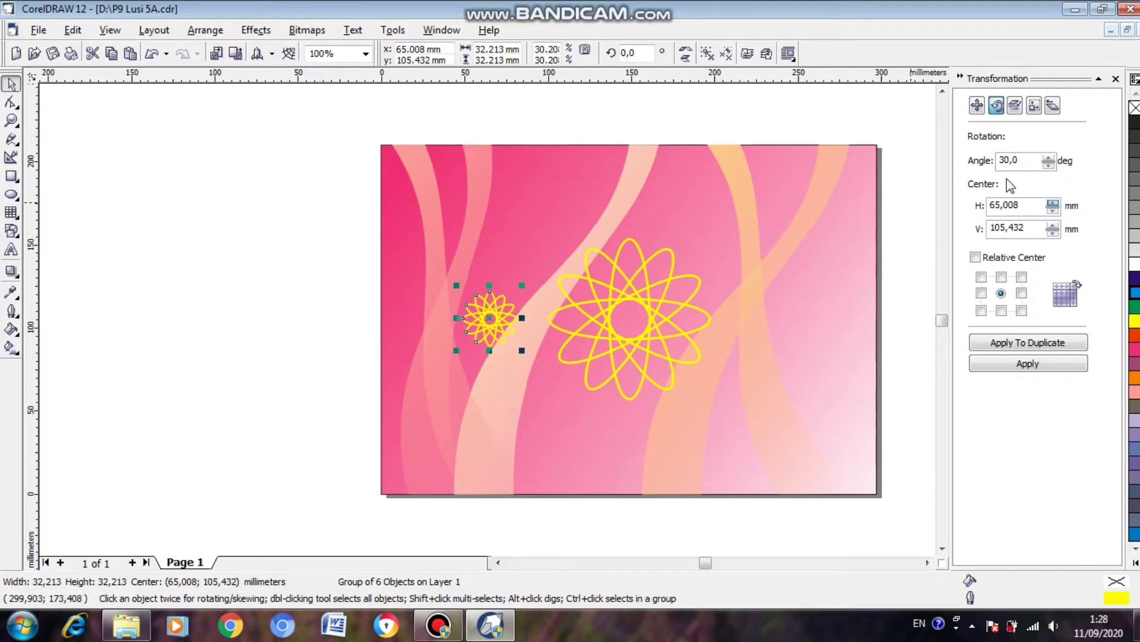
Duplicate the small flower eleven times in 30° rotations about the large flower's centre to form a ring, and save the drawing.
{"action": "left_click", "coordinate": [490, 313]}
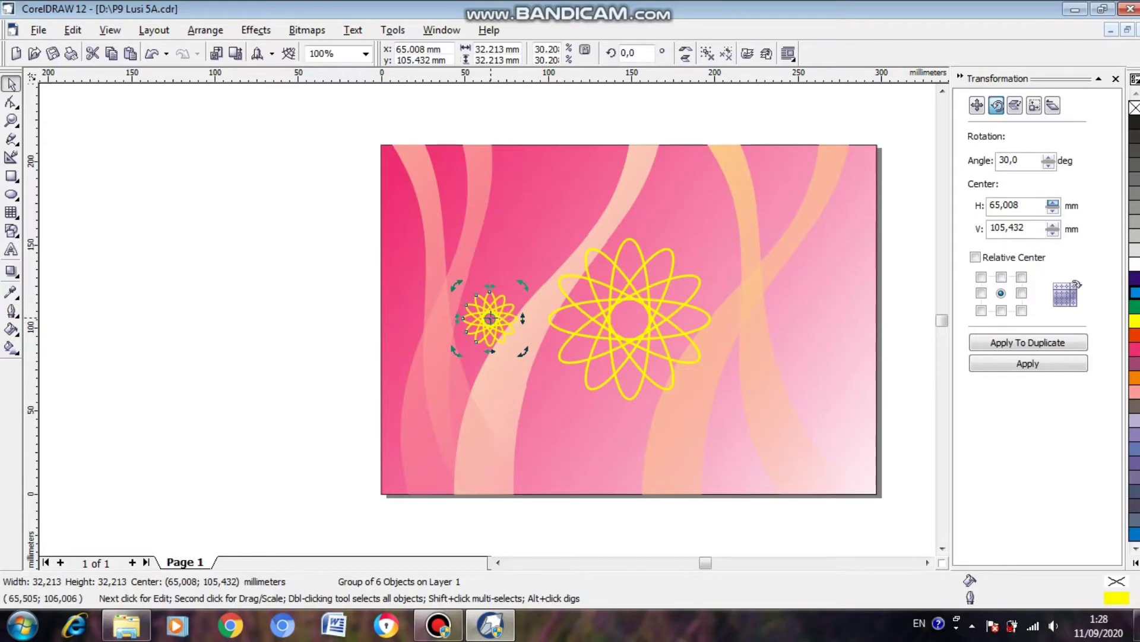
{"action": "left_click_drag", "start_coordinate": [490, 318], "coordinate": [629, 318]}
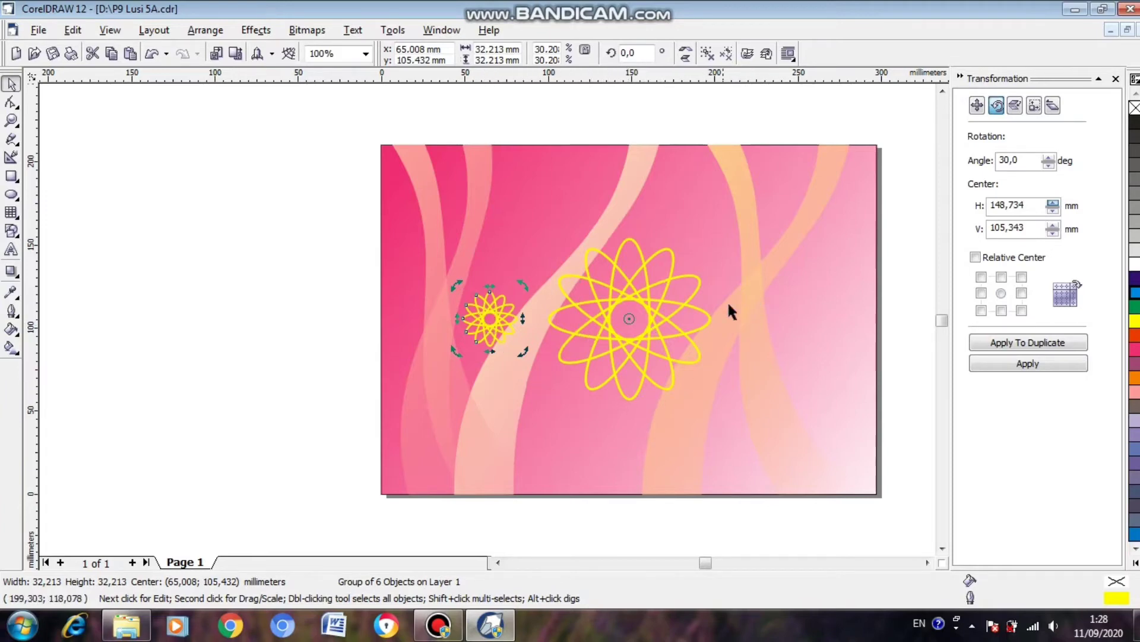
{"action": "left_click", "coordinate": [1041, 346]}
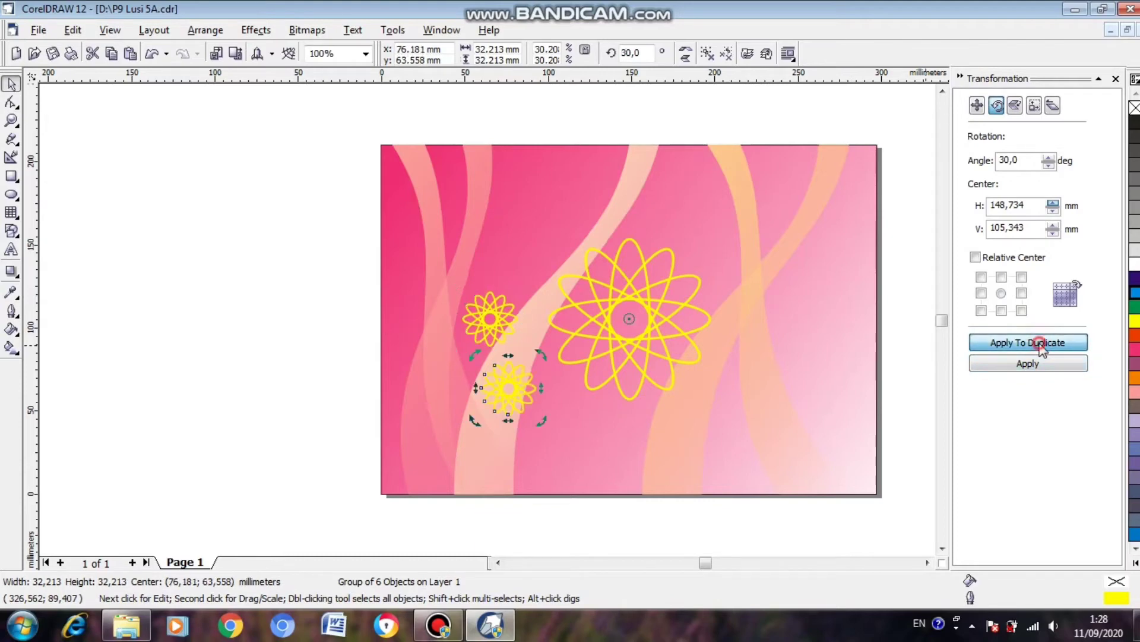
{"action": "left_click", "coordinate": [1041, 347]}
{"action": "left_click", "coordinate": [1041, 347]}
{"action": "left_click", "coordinate": [1041, 347]}
{"action": "left_click", "coordinate": [1040, 346]}
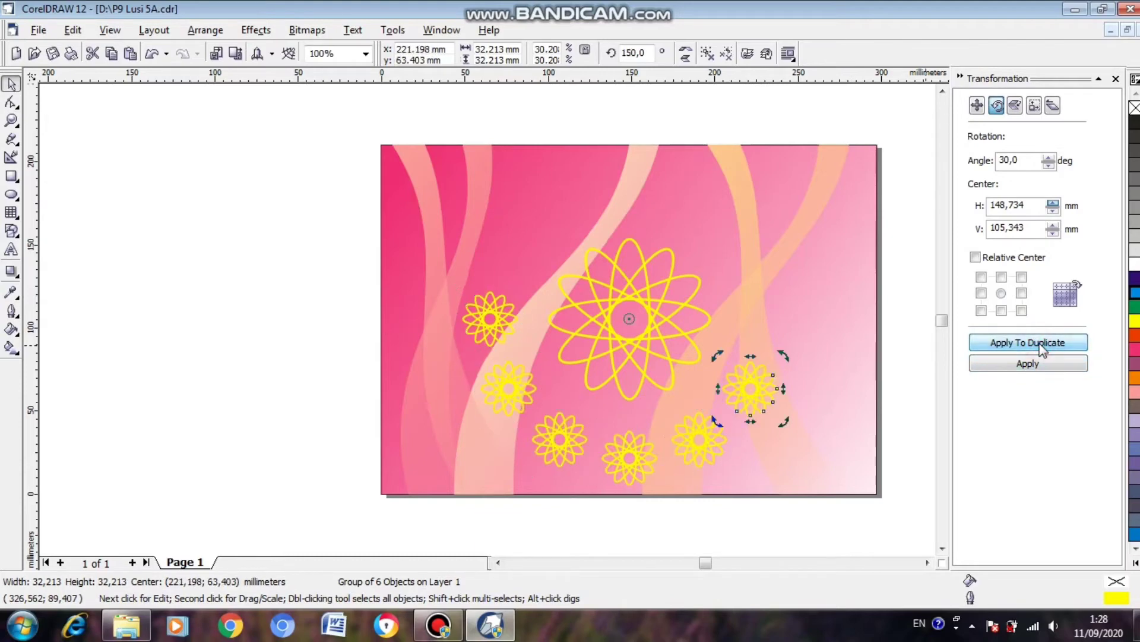
{"action": "left_click", "coordinate": [1041, 347]}
{"action": "left_click", "coordinate": [1041, 347]}
{"action": "left_click", "coordinate": [1041, 346]}
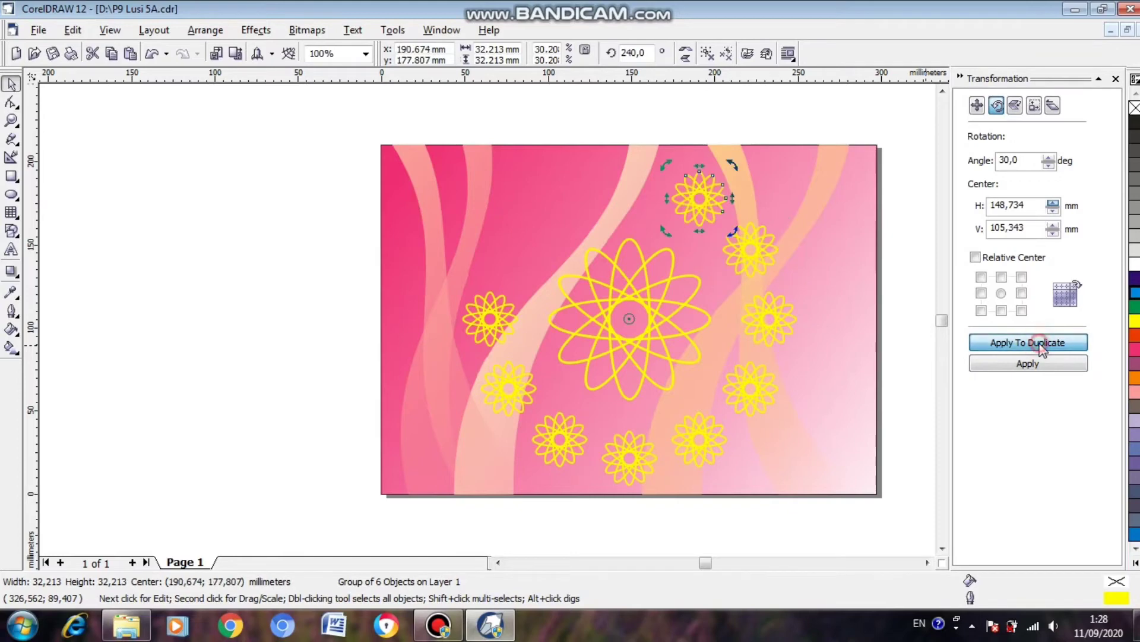
{"action": "left_click", "coordinate": [1040, 347]}
{"action": "left_click", "coordinate": [1041, 346]}
{"action": "left_click", "coordinate": [1040, 346]}
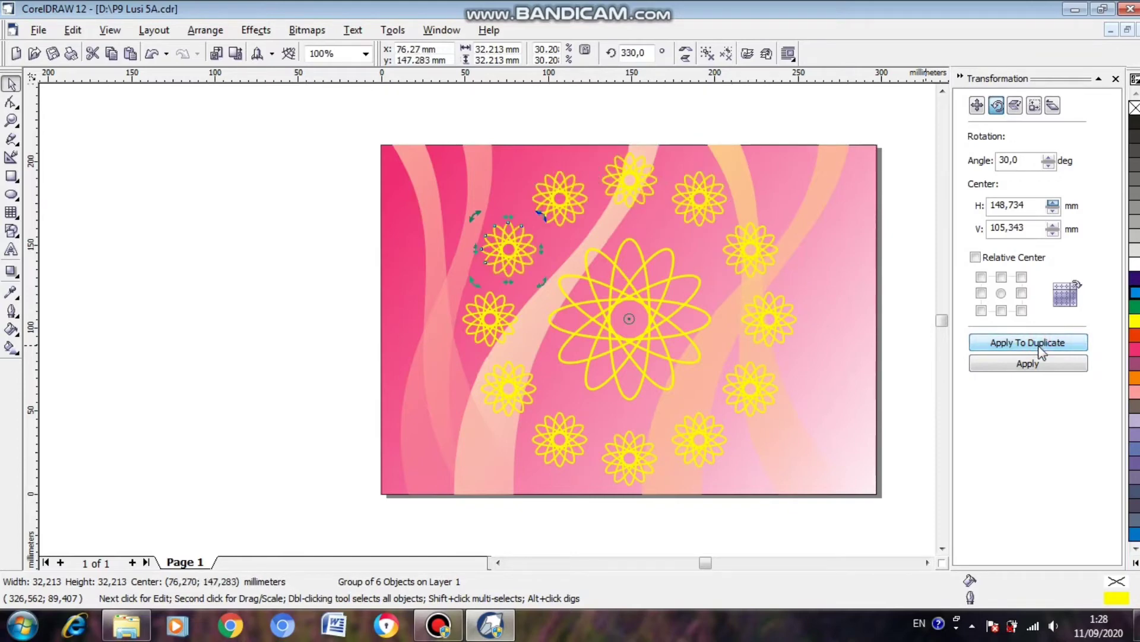
{"action": "left_click", "coordinate": [53, 53]}
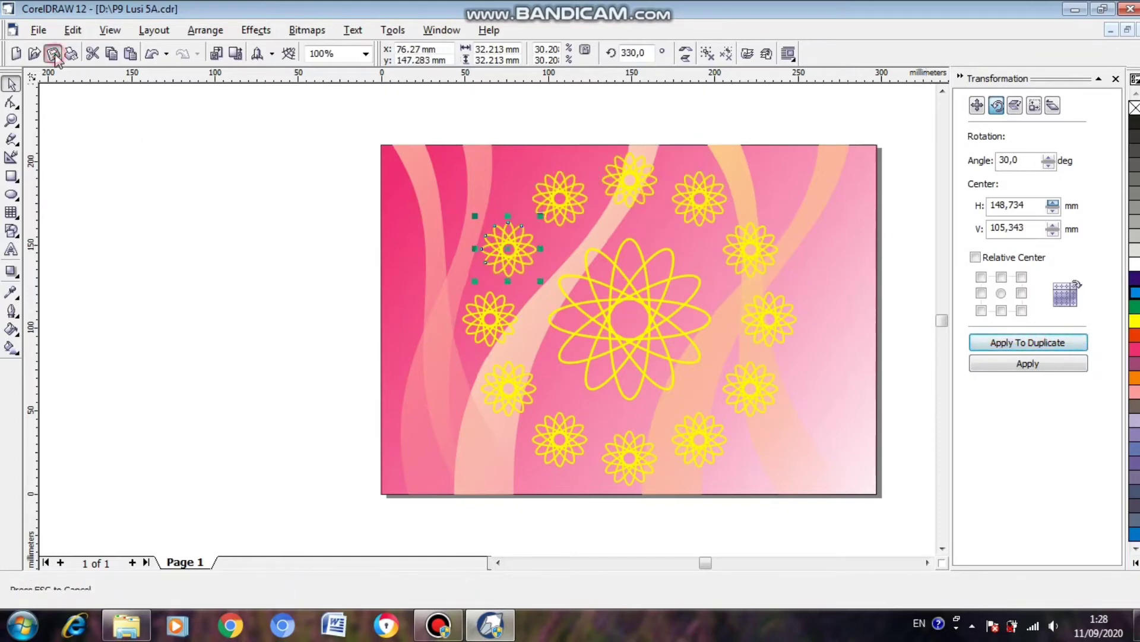
Colour the outline of the topmost small flower blue and that of its left neighbour in the ring dusky purple.
{"action": "left_click", "coordinate": [561, 225]}
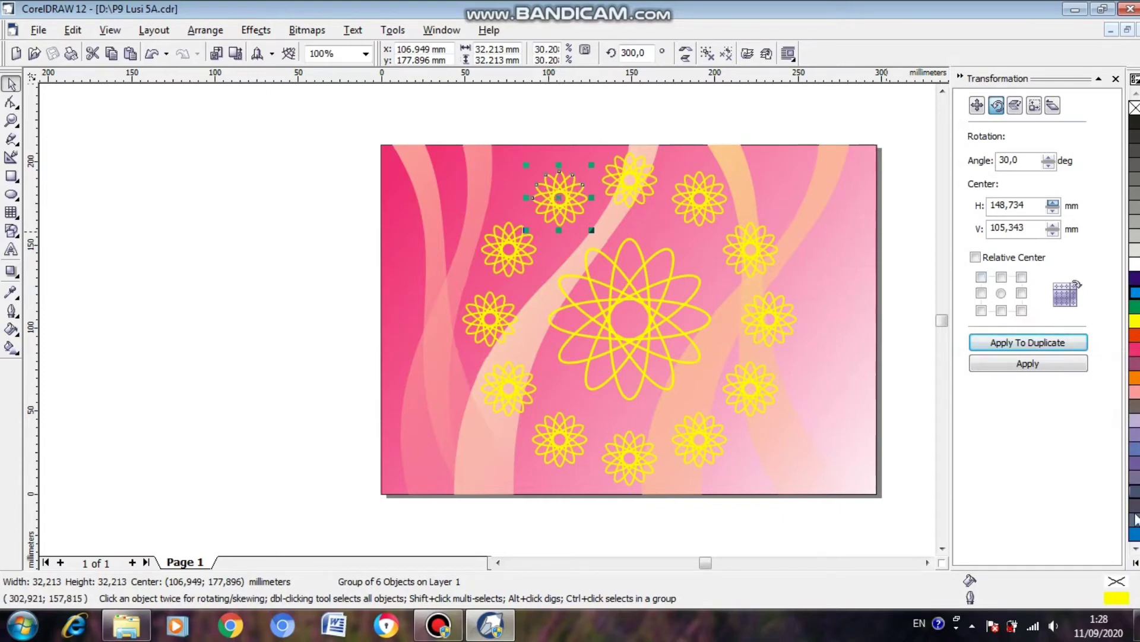
{"action": "left_click", "coordinate": [1135, 365]}
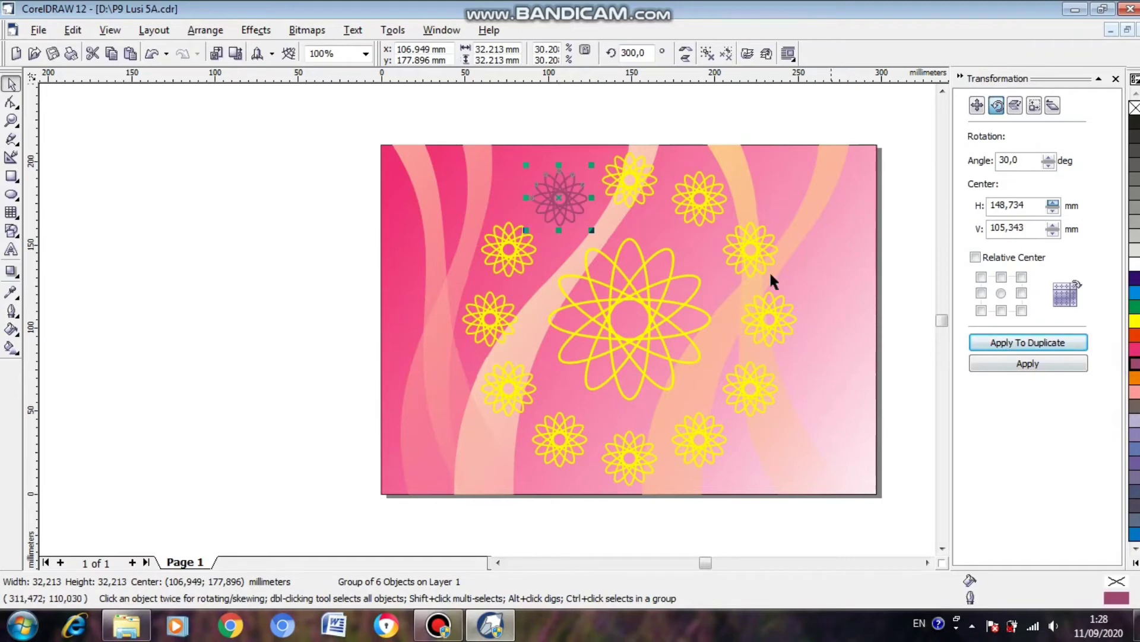
{"action": "left_click", "coordinate": [648, 194]}
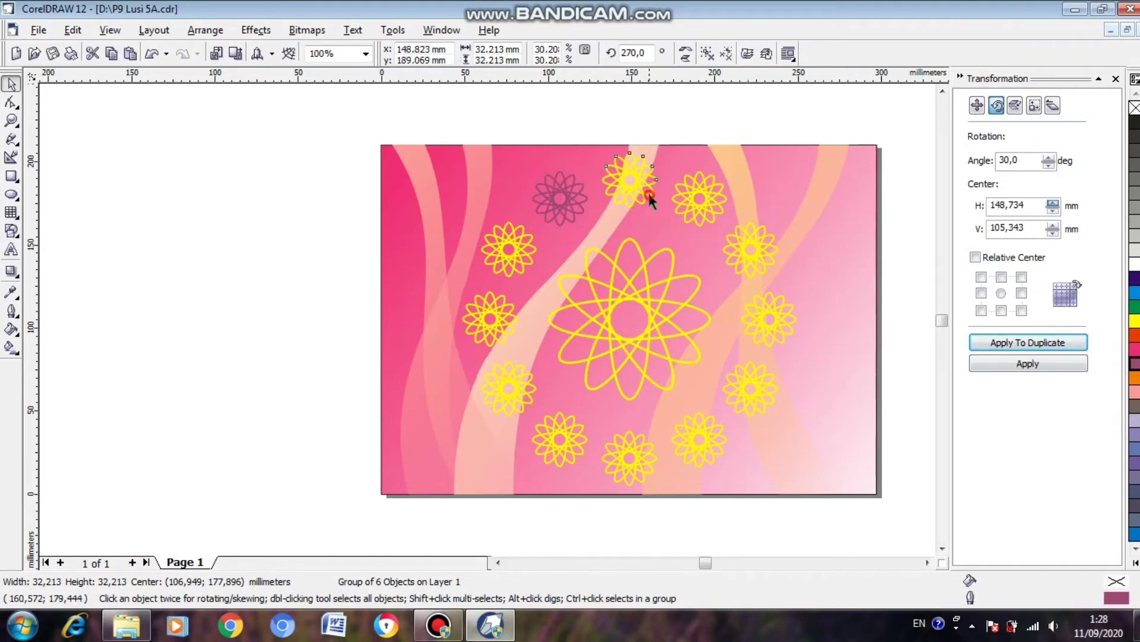
{"action": "right_click", "coordinate": [1134, 294]}
Try pink and slate blue outlines on the small flower right of the blue one, and settle on pale lavender.
{"action": "left_click", "coordinate": [700, 189]}
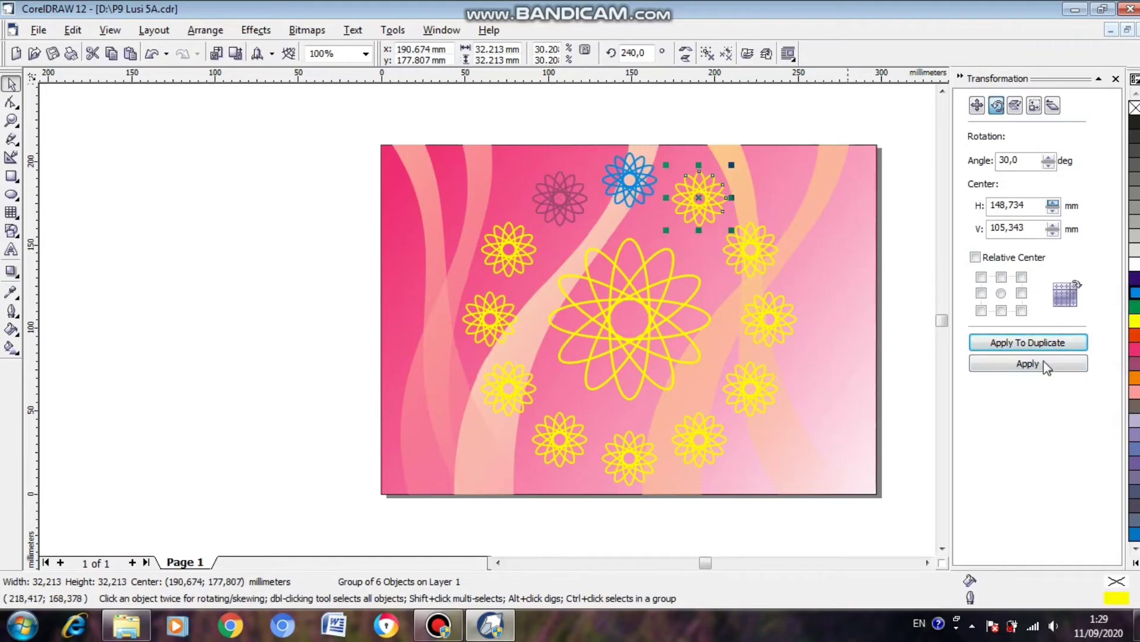
{"action": "right_click", "coordinate": [1135, 397]}
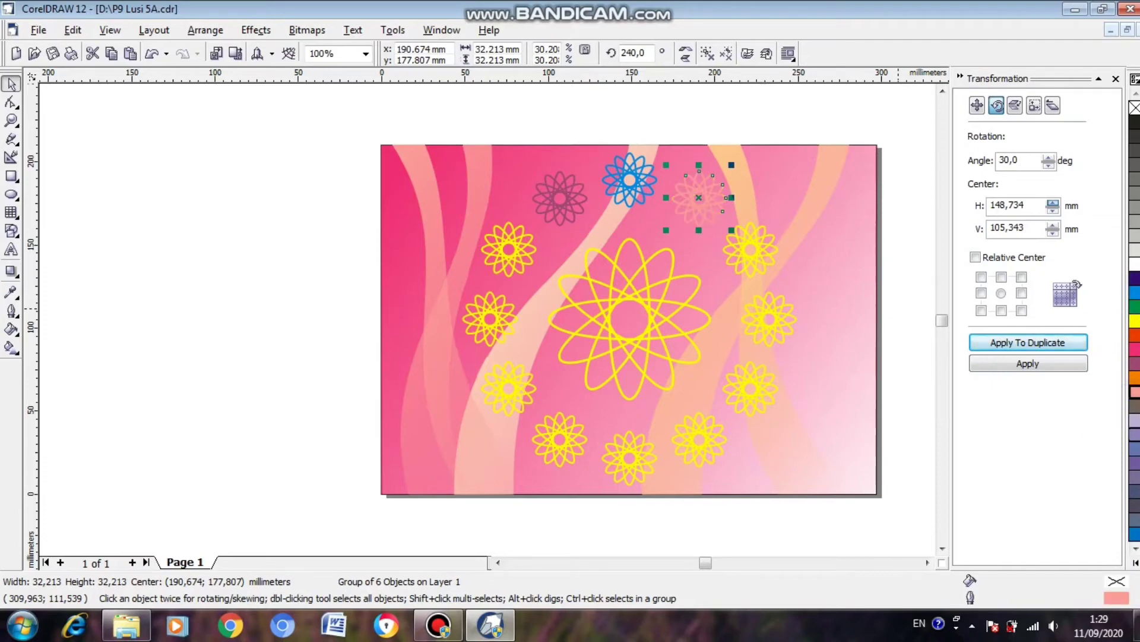
{"action": "right_click", "coordinate": [1135, 453]}
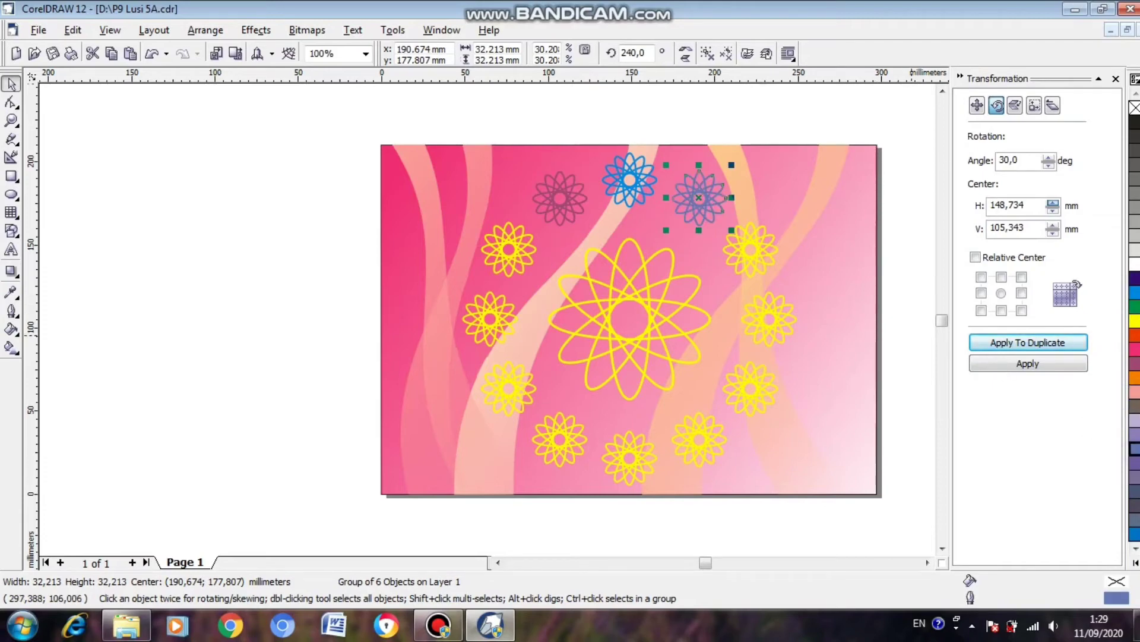
{"action": "right_click", "coordinate": [1135, 420]}
Give the next small flower clockwise after the lavender one a pale yellow outline from the expanded colour palette.
{"action": "left_click", "coordinate": [764, 251]}
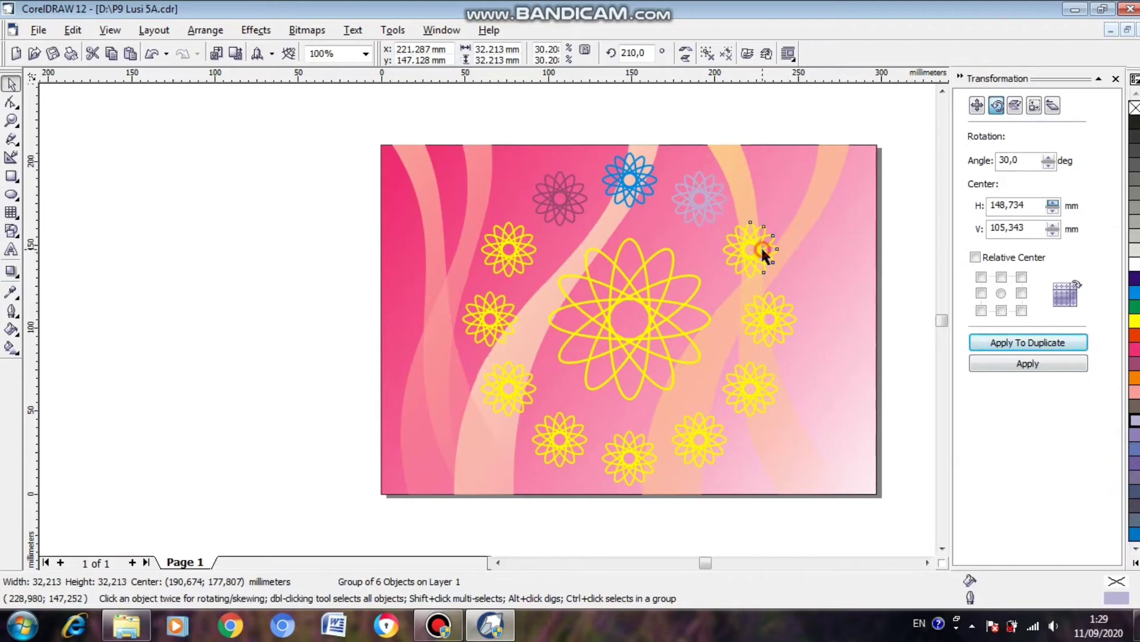
{"action": "left_click", "coordinate": [1135, 562]}
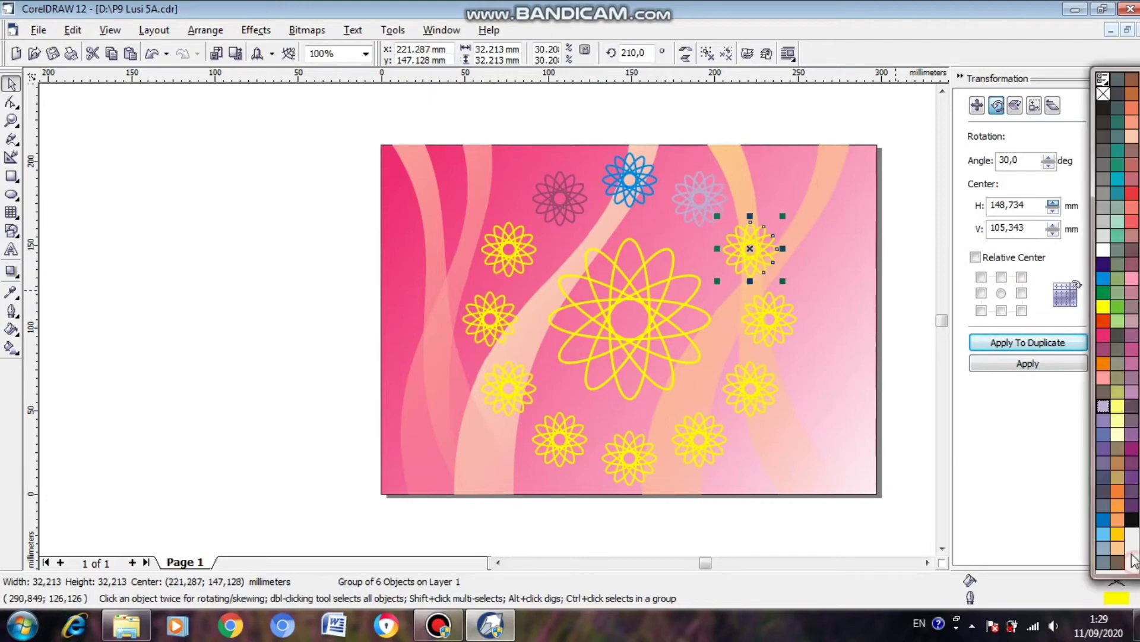
{"action": "right_click", "coordinate": [1119, 422]}
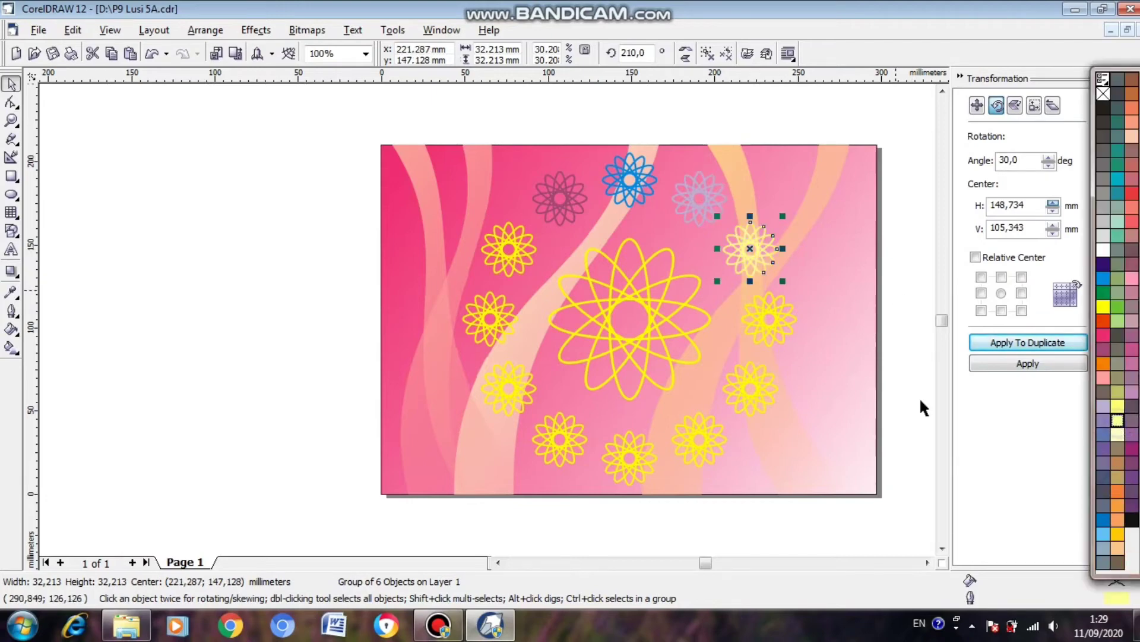
Colour the outline of the rightmost small flower in the ring light brown and that of the next one clockwise coral red.
{"action": "left_click", "coordinate": [793, 333]}
{"action": "left_click", "coordinate": [787, 323]}
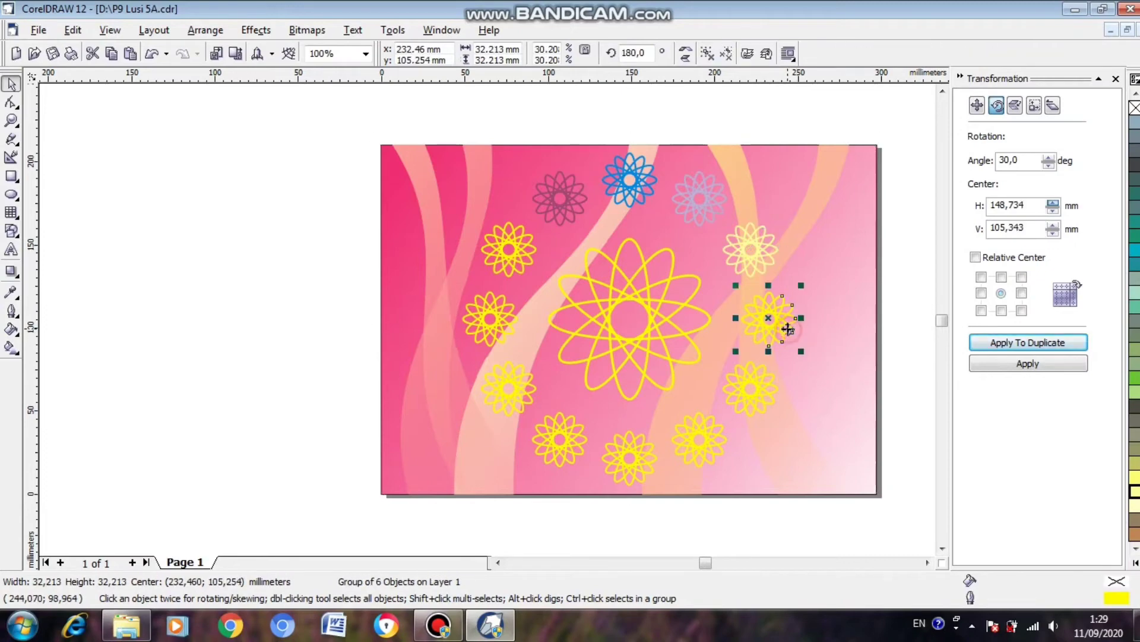
{"action": "right_click", "coordinate": [1134, 534]}
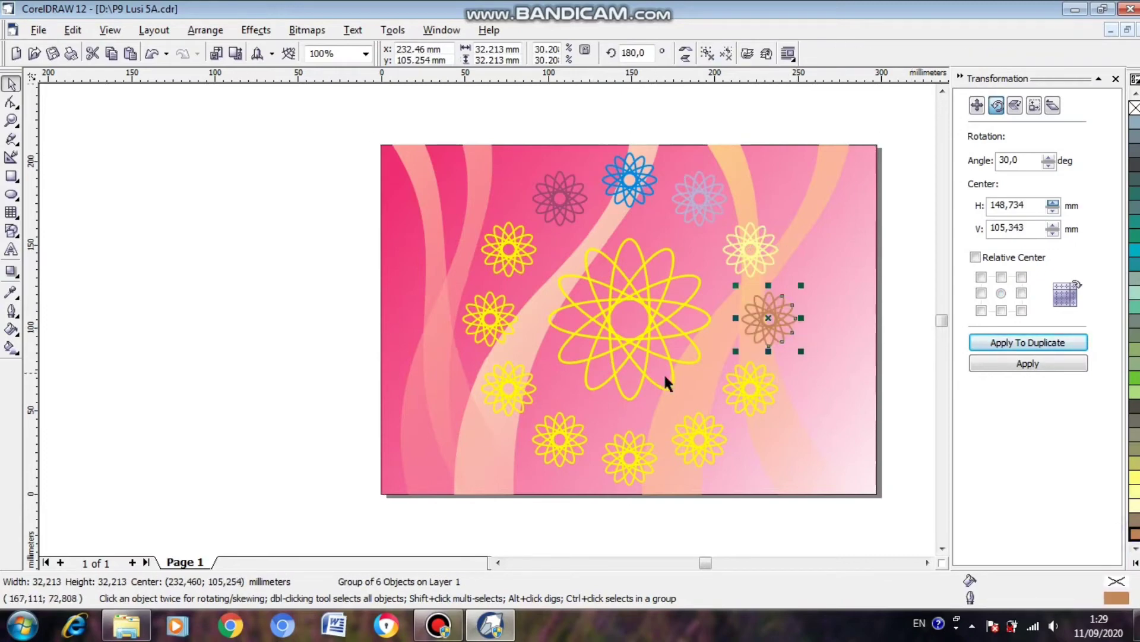
{"action": "left_click", "coordinate": [747, 424]}
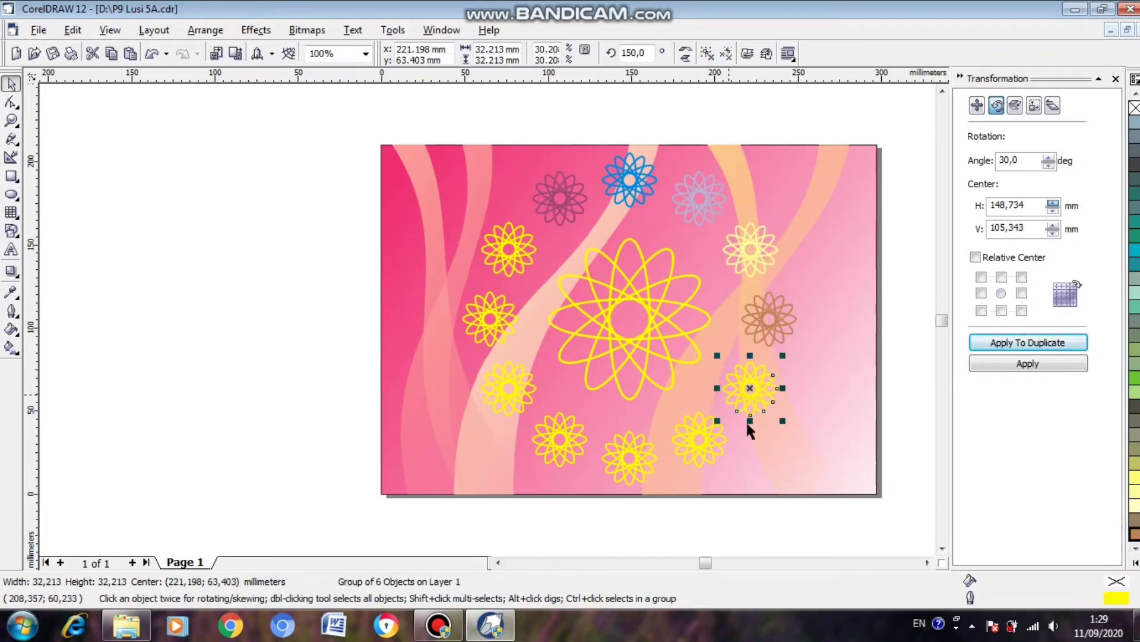
{"action": "left_click", "coordinate": [1136, 562]}
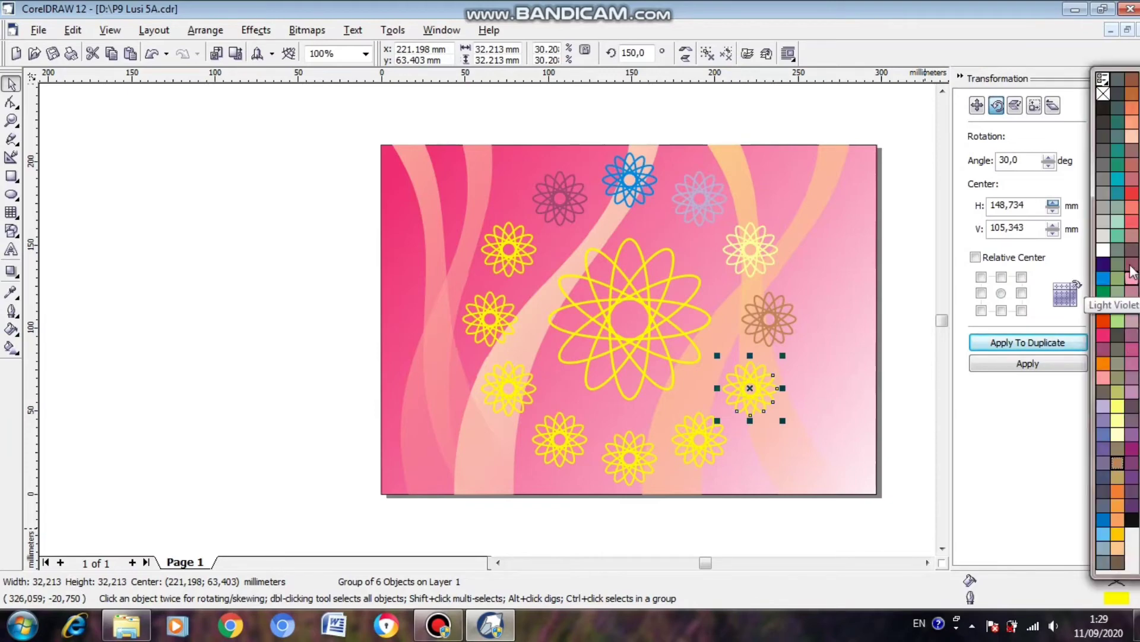
{"action": "right_click", "coordinate": [1127, 224]}
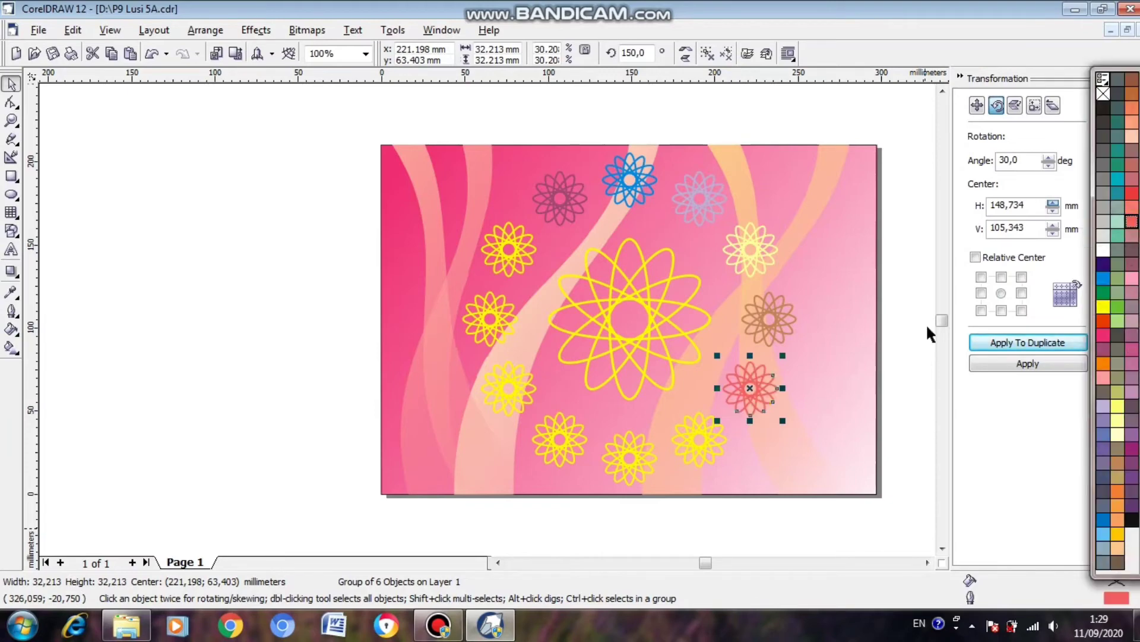
Return the displaced small flower after the coral one to its place in the ring and give it a dark purple outline.
{"action": "left_click", "coordinate": [705, 439]}
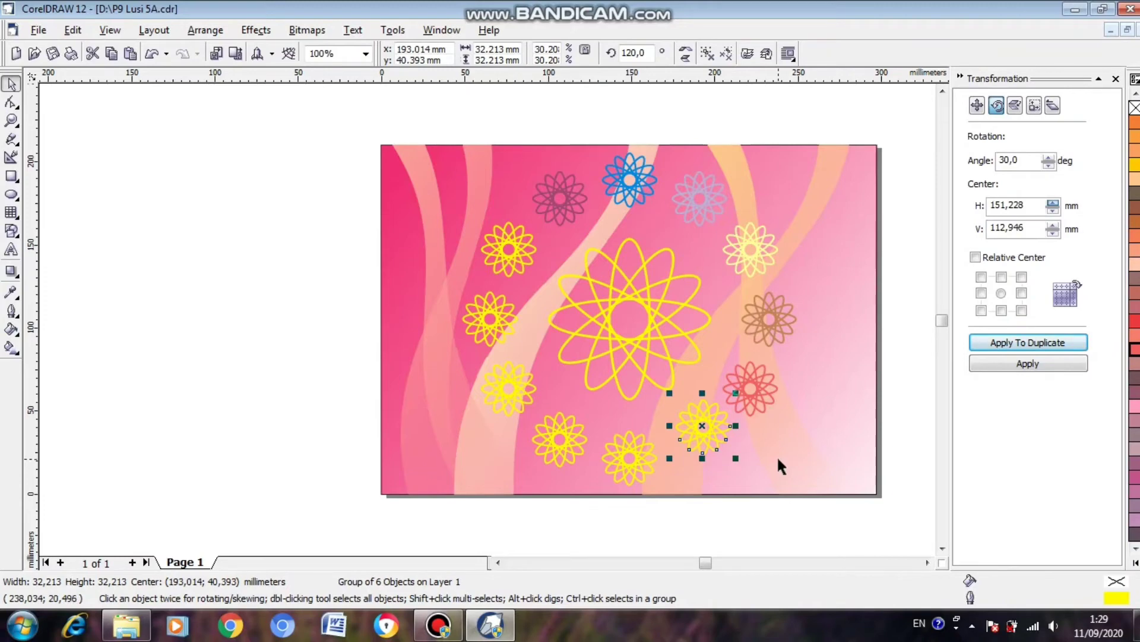
{"action": "key", "text": "Left"}
{"action": "key", "text": "Down"}
{"action": "key", "text": "Down"}
{"action": "key", "text": "Down"}
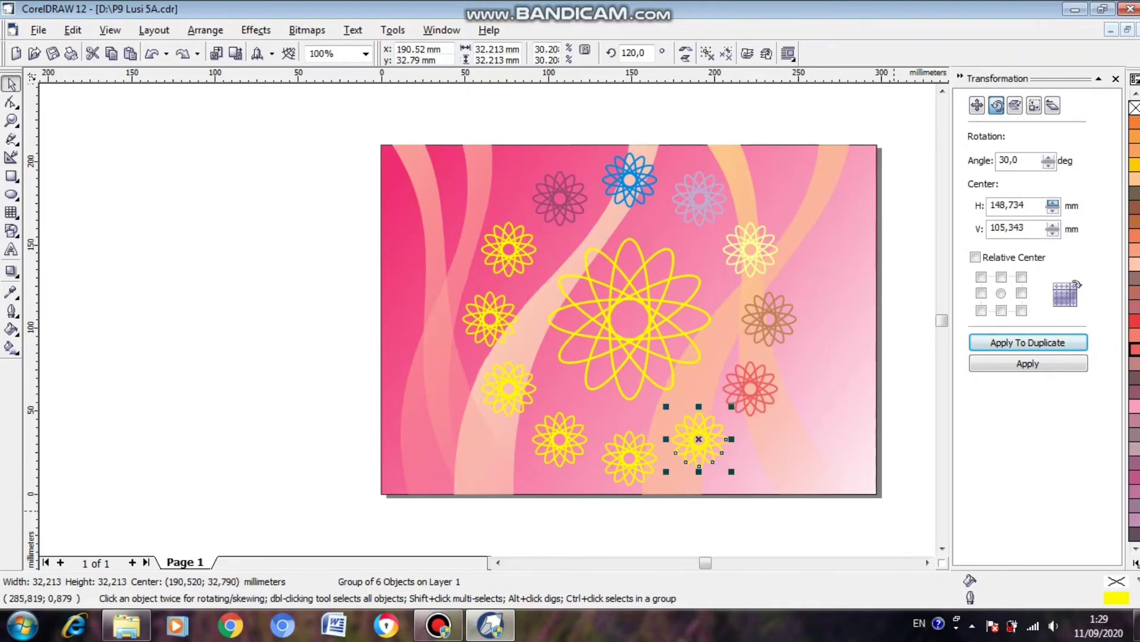
{"action": "left_click", "coordinate": [1136, 562]}
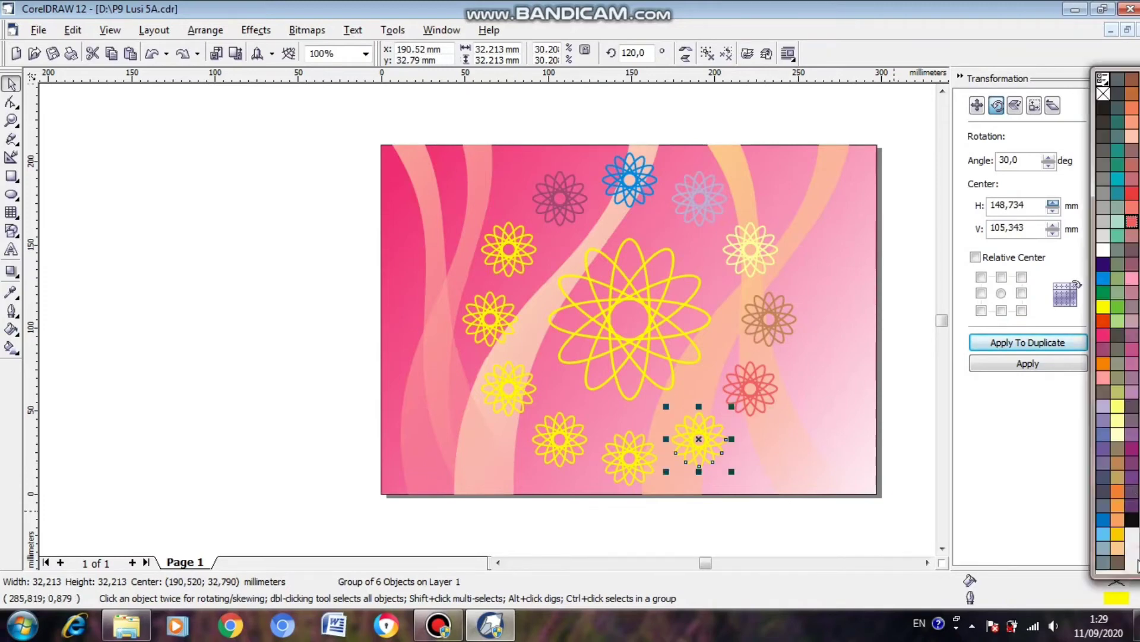
{"action": "right_click", "coordinate": [1130, 452]}
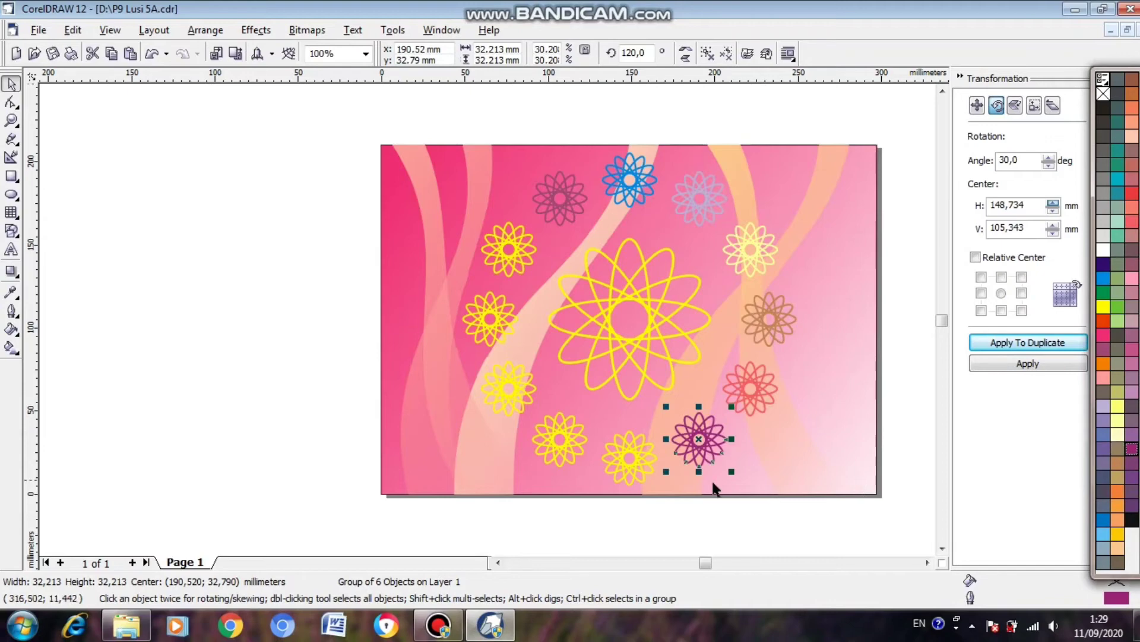
Try lavender and dusky mauve outlines on the bottommost small flower, and settle on white.
{"action": "left_click", "coordinate": [633, 453]}
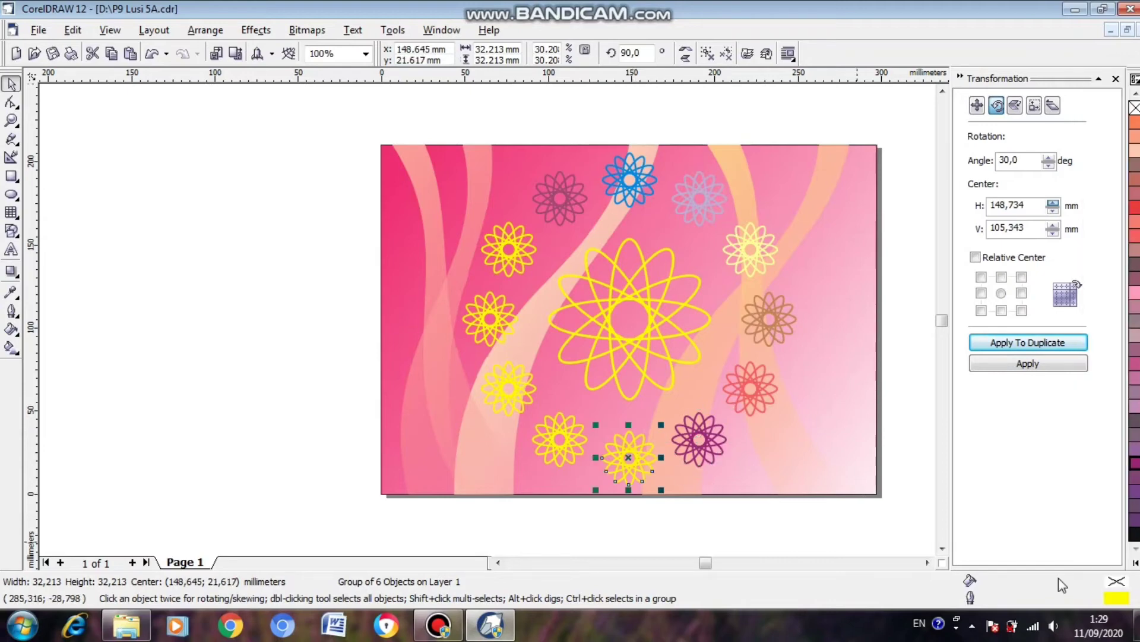
{"action": "left_click", "coordinate": [1134, 562]}
{"action": "left_click", "coordinate": [1103, 406]}
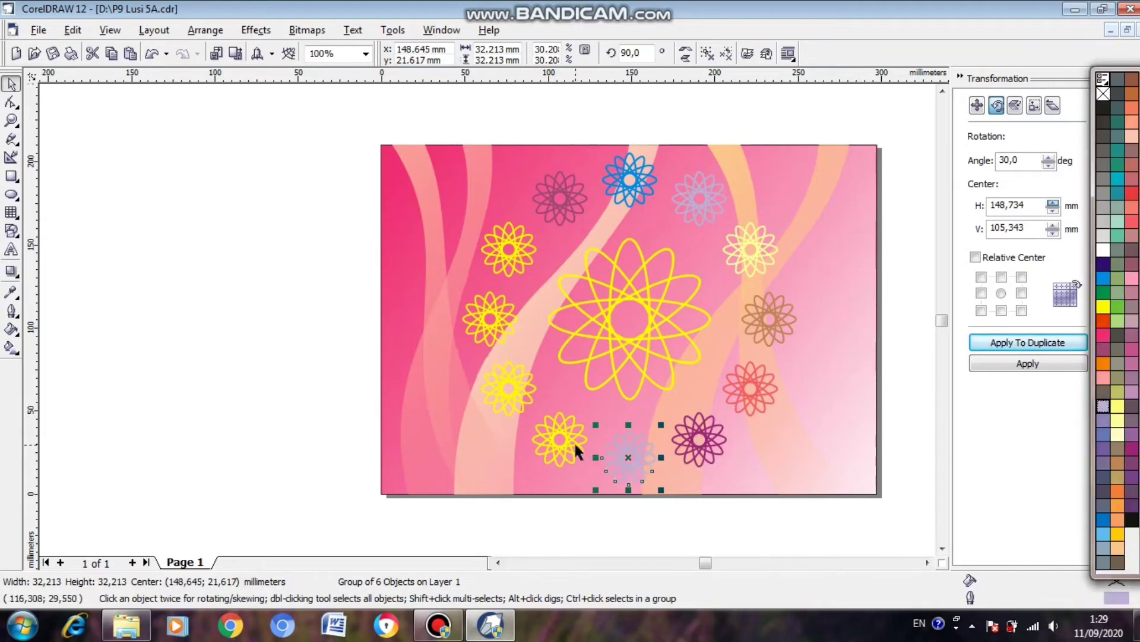
{"action": "left_click", "coordinate": [1132, 263]}
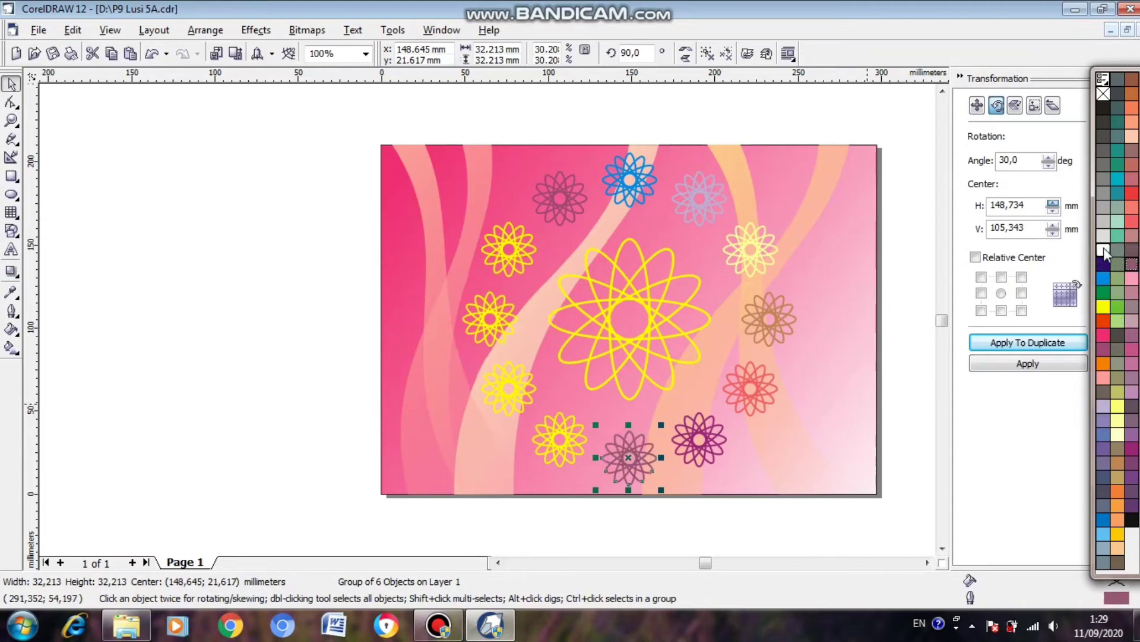
{"action": "left_click", "coordinate": [1103, 249]}
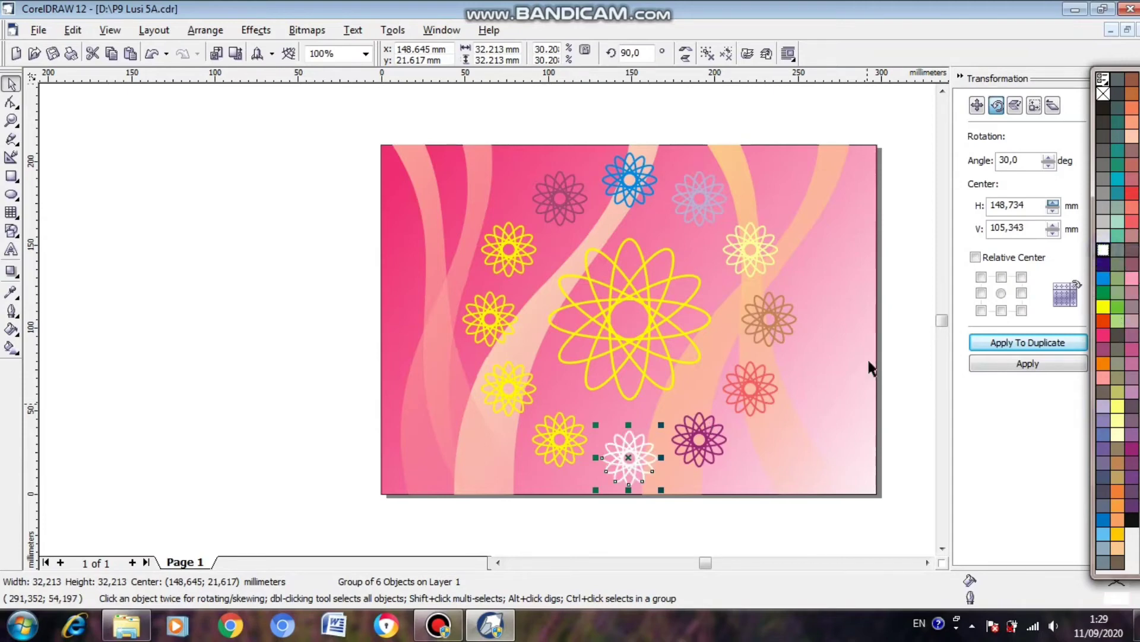
Colour the outlines of the three small flowers following clockwise after the white one medium blue, green and light grey.
{"action": "left_click", "coordinate": [556, 438]}
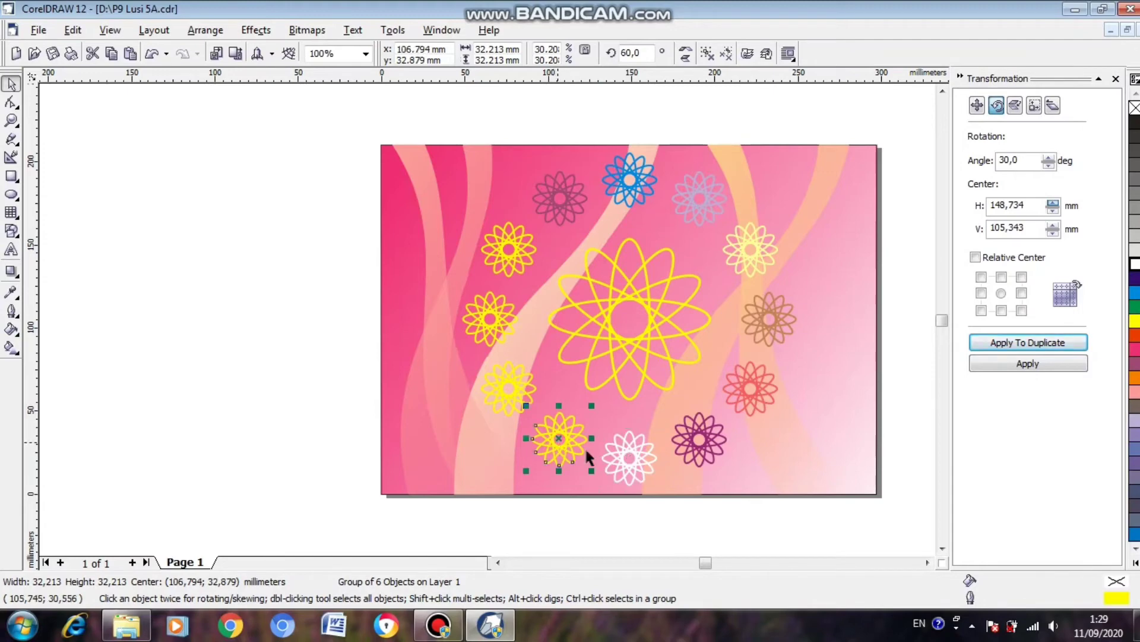
{"action": "left_click", "coordinate": [1133, 459]}
{"action": "left_click", "coordinate": [493, 382]}
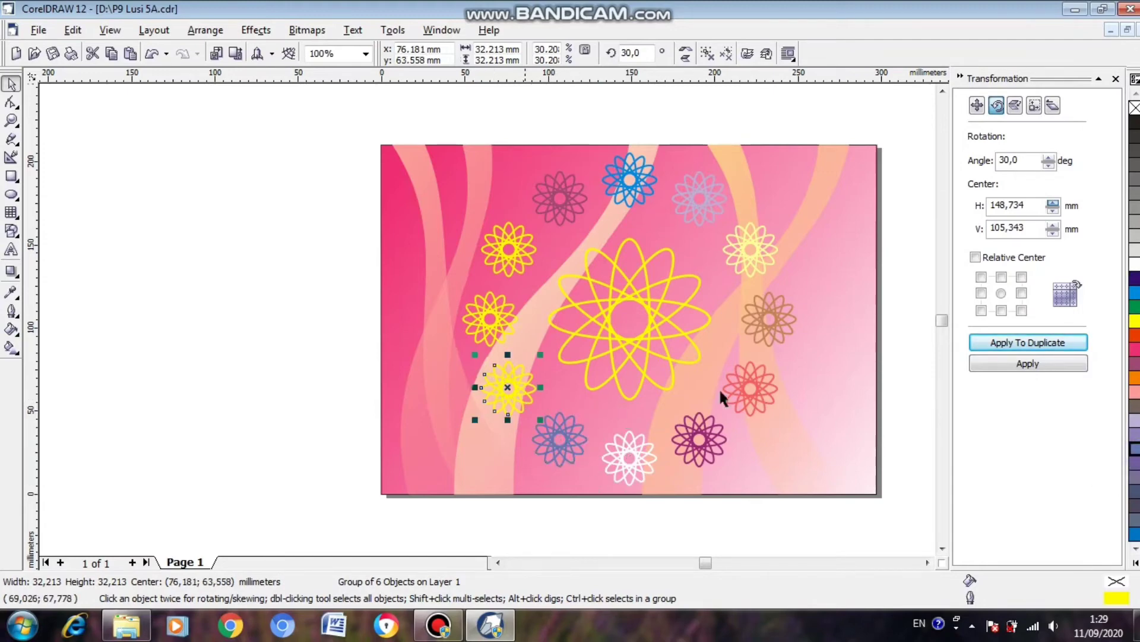
{"action": "left_click", "coordinate": [1135, 308]}
{"action": "left_click", "coordinate": [491, 312]}
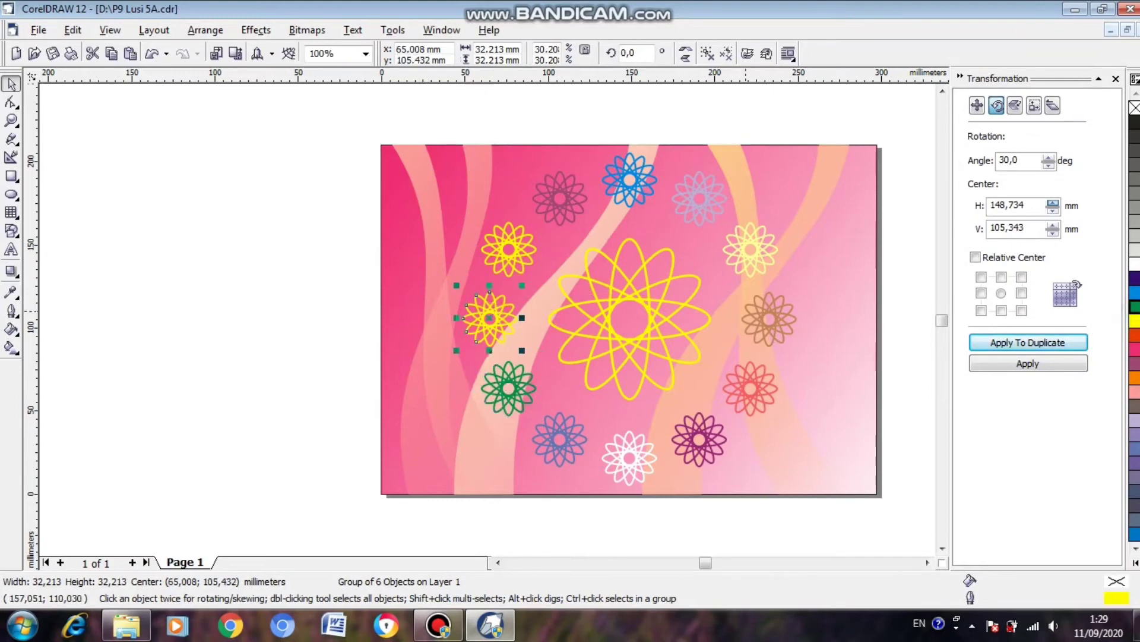
{"action": "left_click", "coordinate": [1133, 250]}
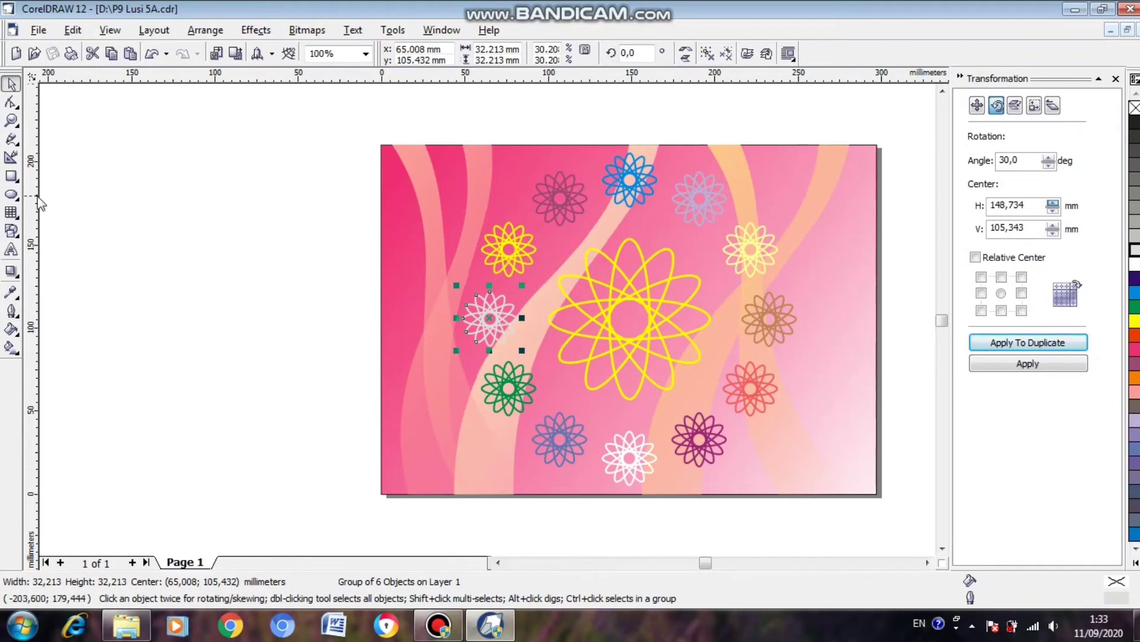
Draw an upright rectangle about 18 mm wide and 73 mm high left of the page, and colour its outline cyan.
{"action": "left_click", "coordinate": [11, 177]}
{"action": "left_click_drag", "start_coordinate": [150, 172], "coordinate": [180, 294]}
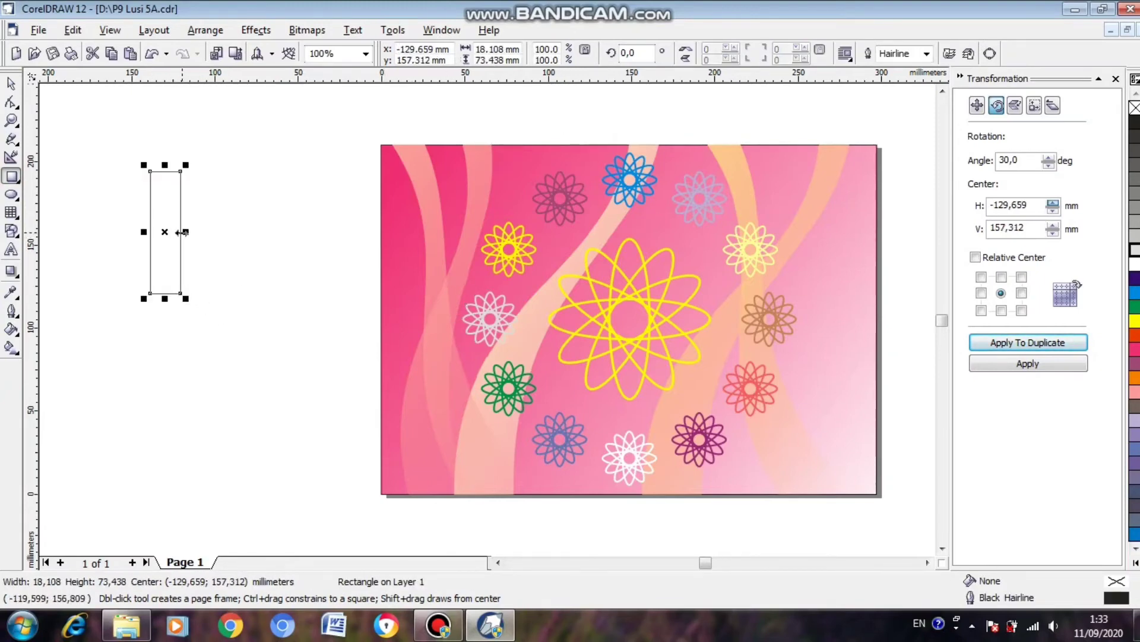
{"action": "mouse_move", "coordinate": [182, 232]}
{"action": "left_mouse_down"}
{"action": "mouse_move", "coordinate": [171, 231]}
{"action": "mouse_move", "coordinate": [183, 235]}
{"action": "left_mouse_up"}
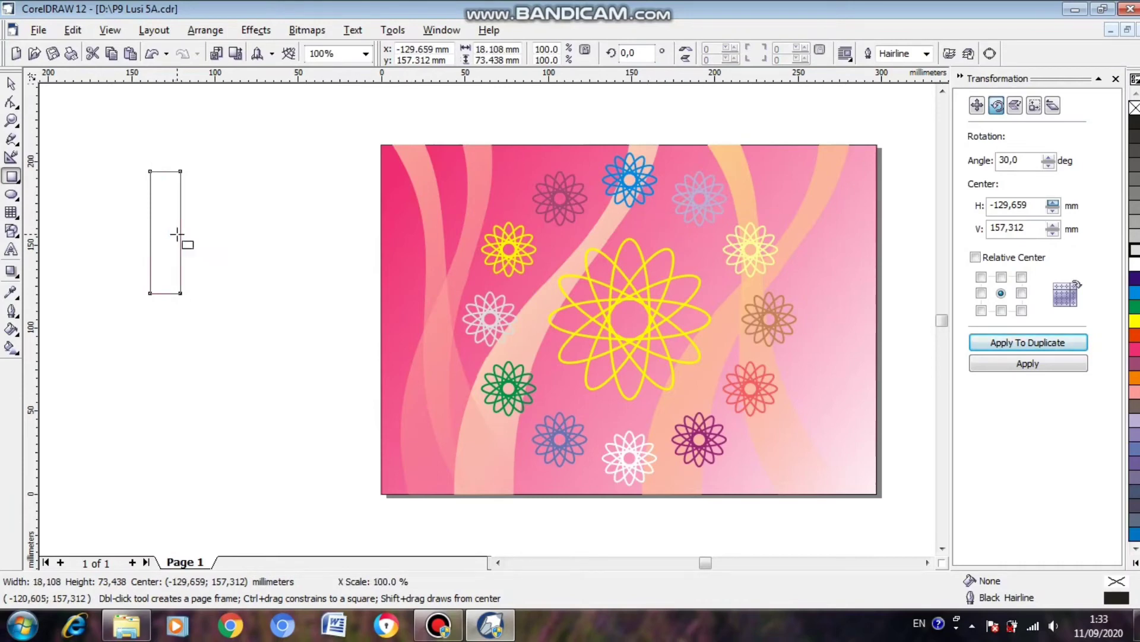
{"action": "right_click", "coordinate": [1134, 291]}
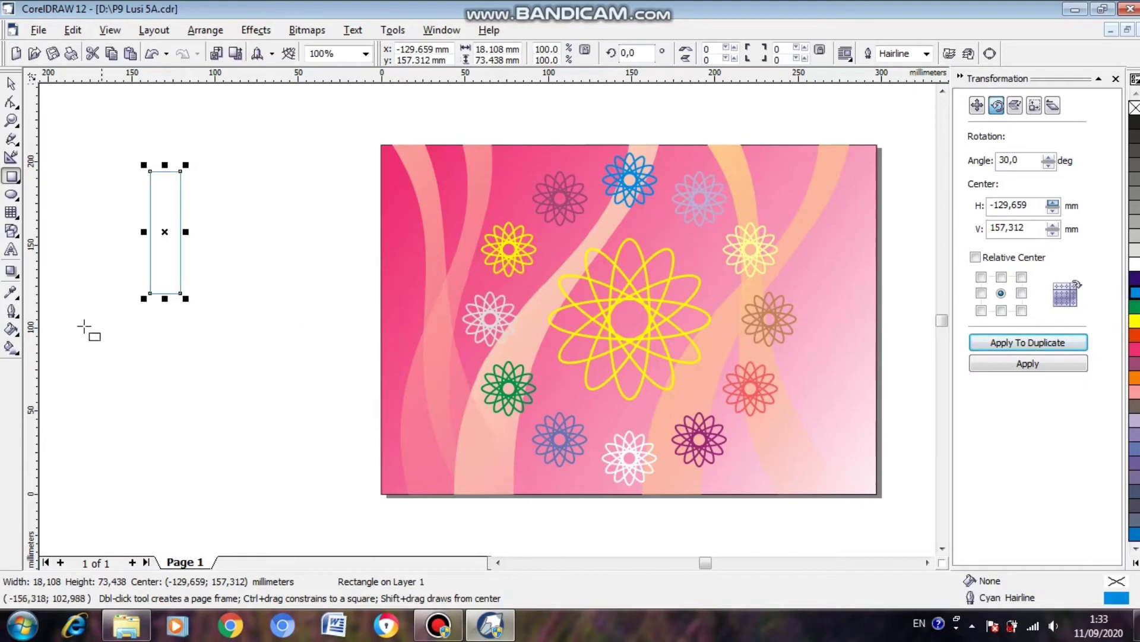
Try an 8 pt outline on the rectangle, and set its outline width to 3 pt.
{"action": "left_click", "coordinate": [17, 314]}
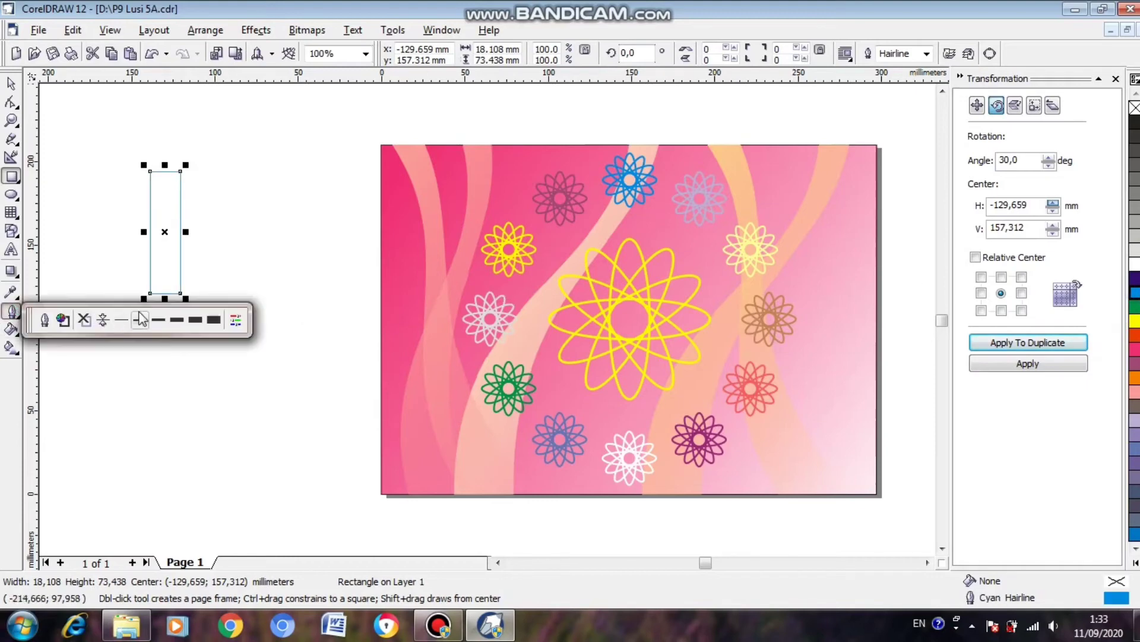
{"action": "left_click", "coordinate": [177, 319]}
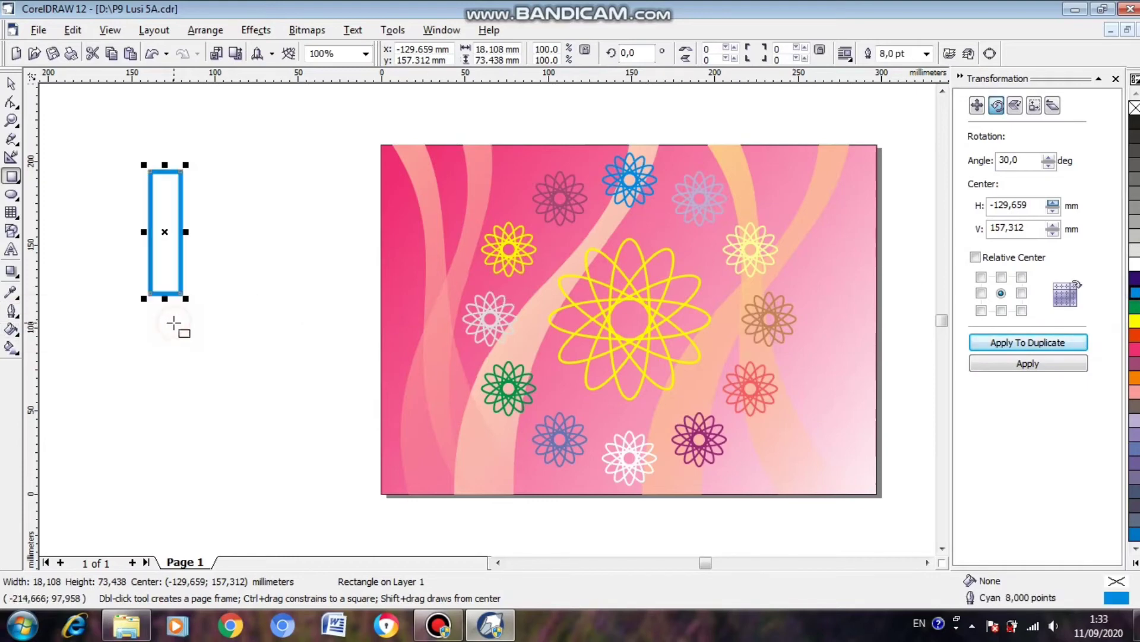
{"action": "left_click", "coordinate": [13, 315]}
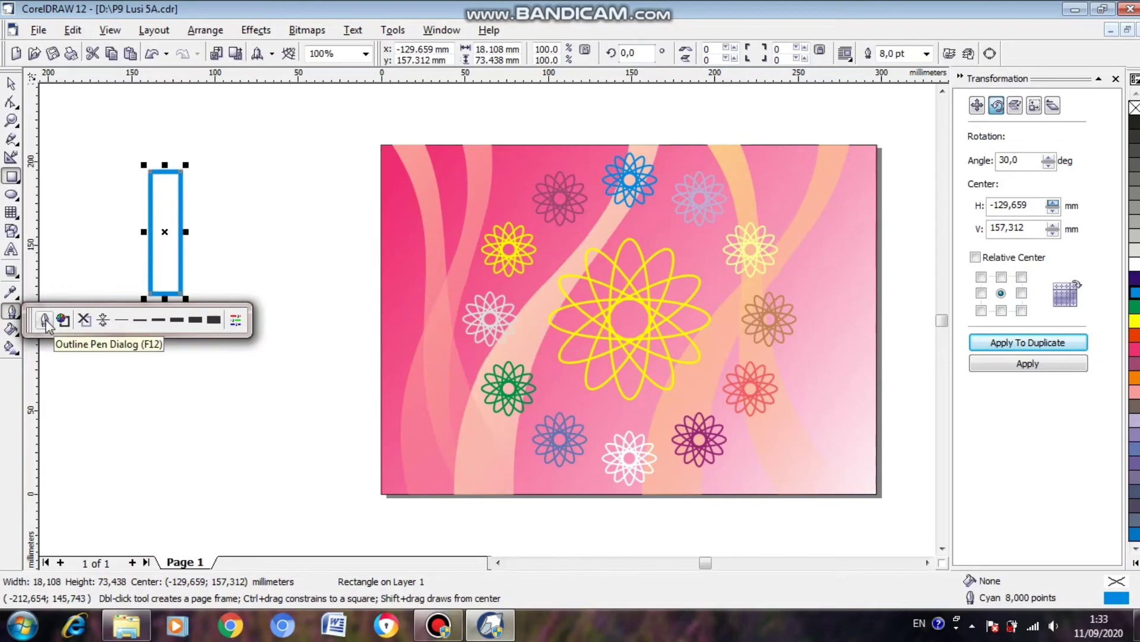
{"action": "left_click", "coordinate": [45, 320]}
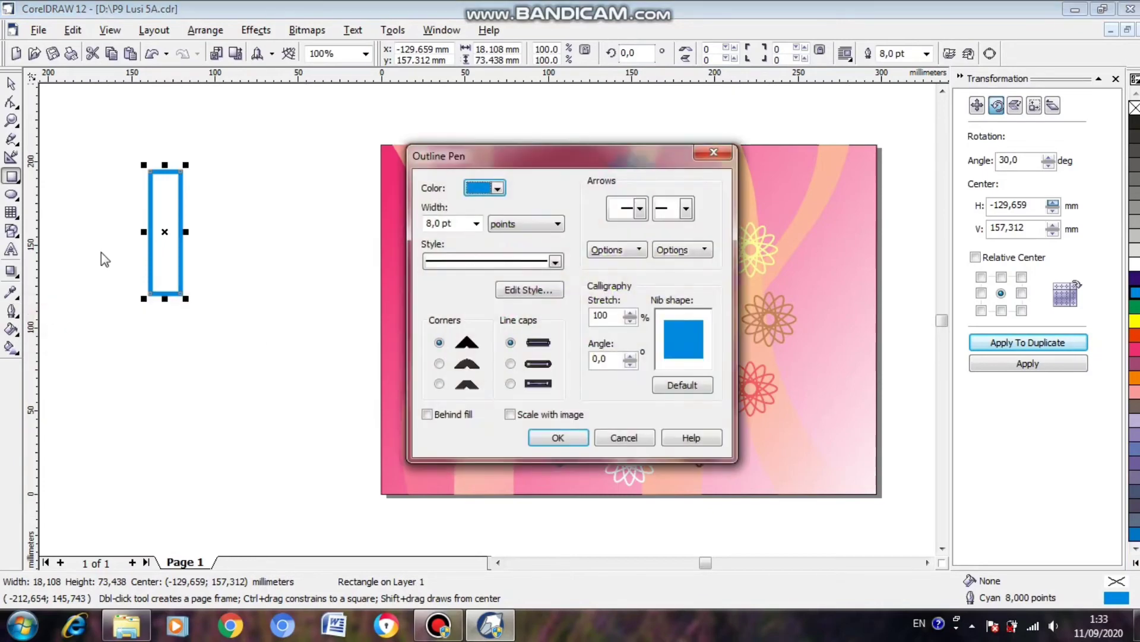
{"action": "left_click", "coordinate": [429, 224]}
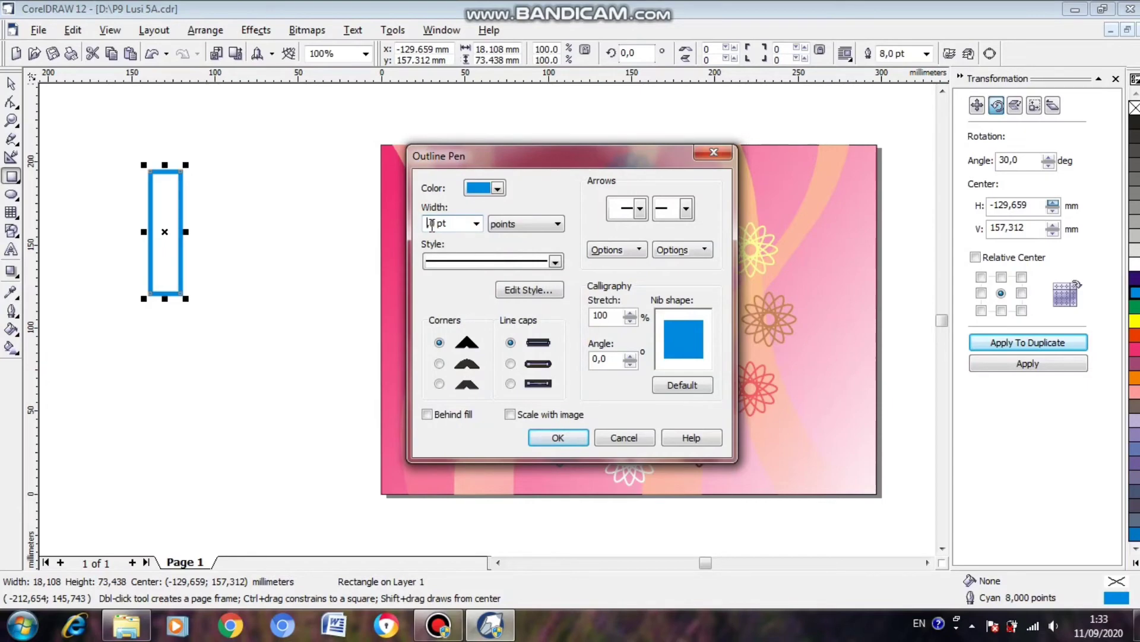
{"action": "left_click", "coordinate": [552, 433]}
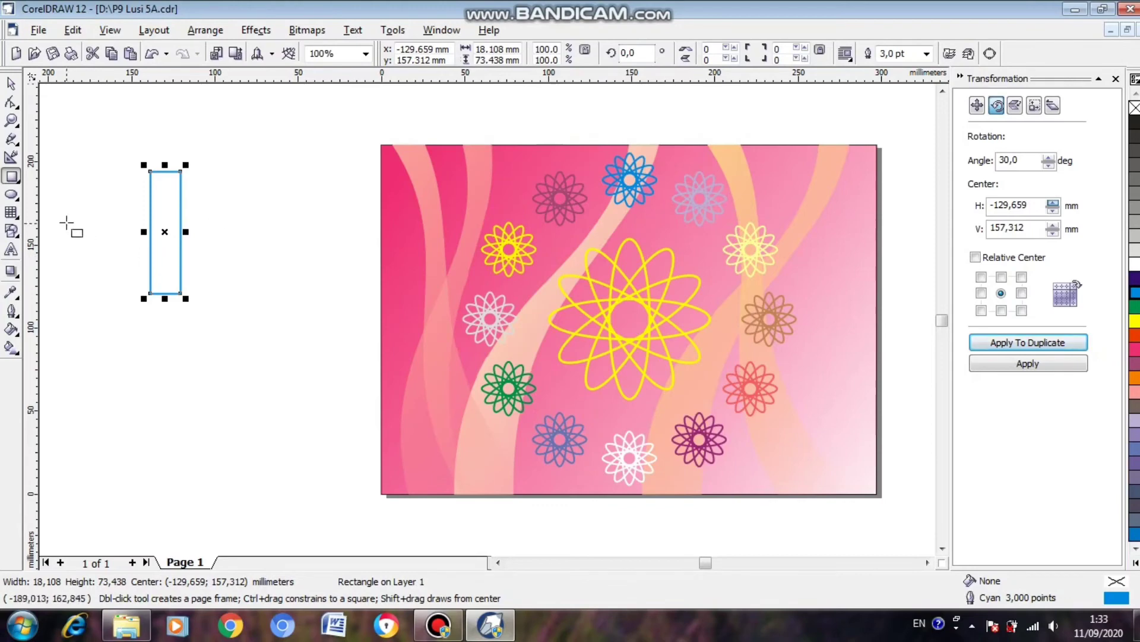
Move the rectangle's rotation centre to the middle of its bottom edge and duplicate it eight times in 40° rotations to form a star.
{"action": "left_click", "coordinate": [167, 233]}
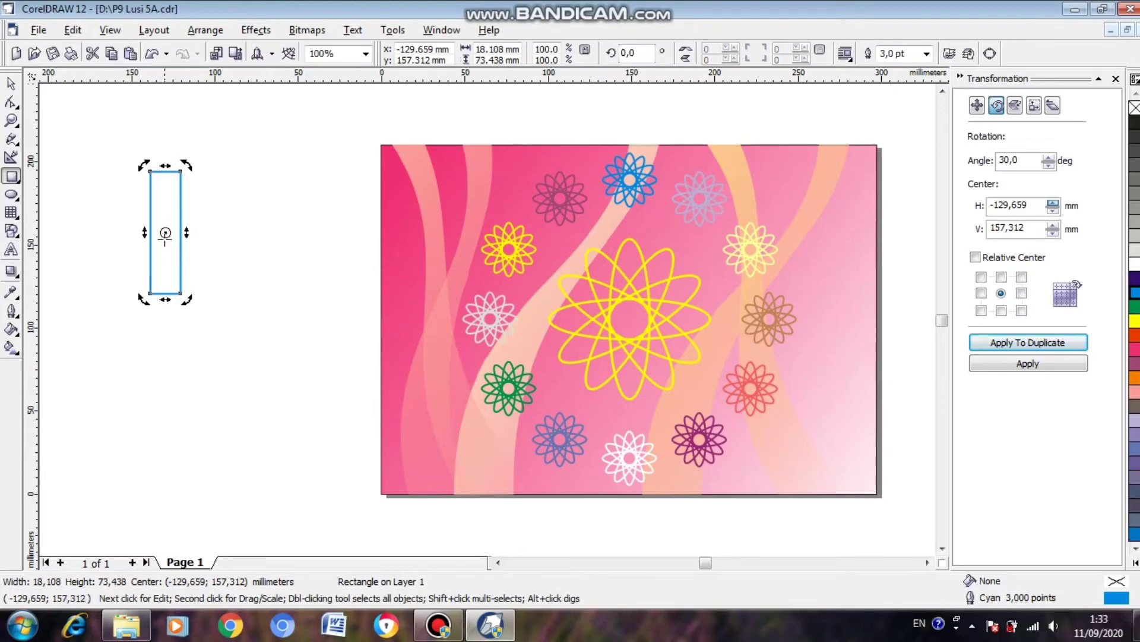
{"action": "left_click_drag", "start_coordinate": [165, 233], "coordinate": [165, 294]}
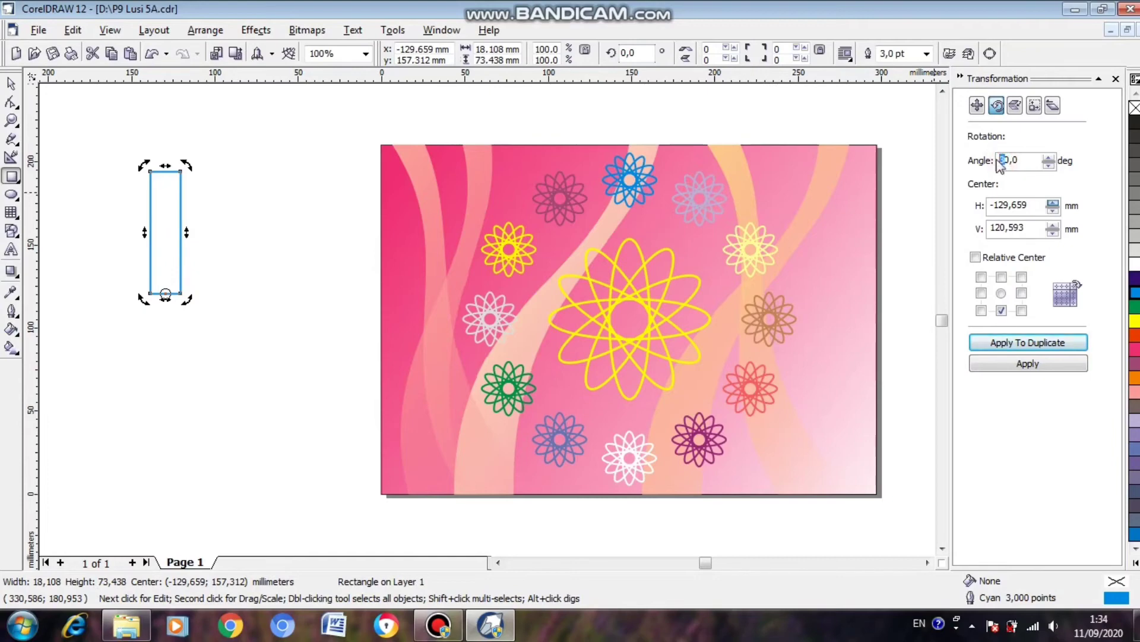
{"action": "left_click", "coordinate": [1039, 349]}
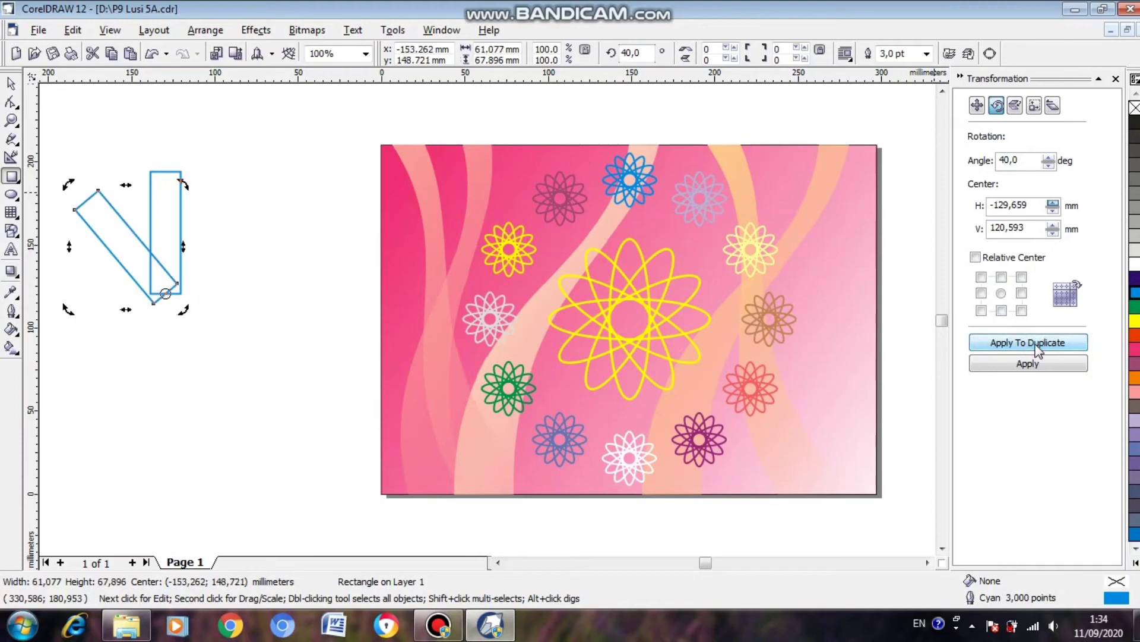
{"action": "left_click", "coordinate": [1038, 349]}
{"action": "left_click", "coordinate": [1038, 349]}
{"action": "left_click", "coordinate": [1038, 350]}
{"action": "left_click", "coordinate": [1038, 349]}
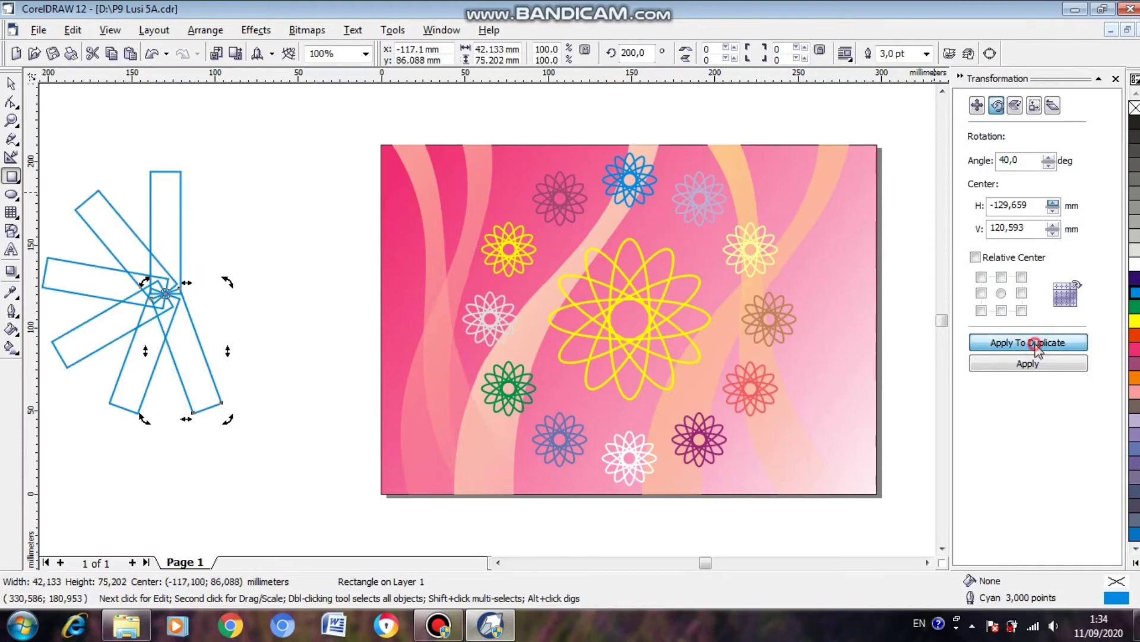
{"action": "left_click", "coordinate": [1039, 349]}
{"action": "left_click", "coordinate": [1039, 349]}
{"action": "left_click", "coordinate": [1038, 349]}
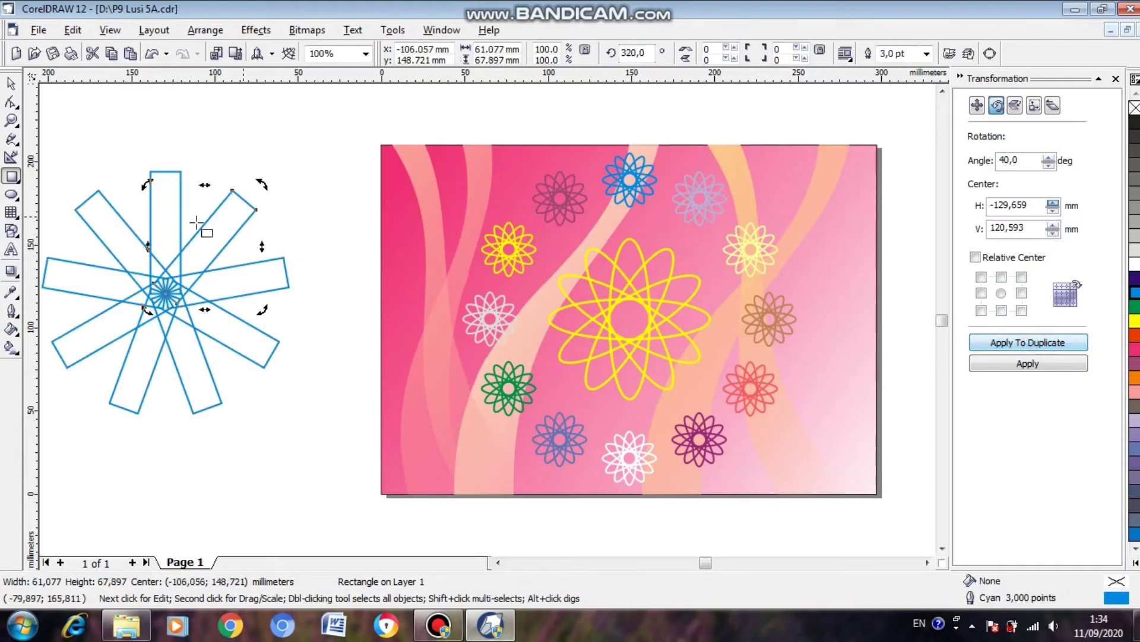
Select all nine rectangles of the star and weld them into a single outline shape.
{"action": "left_click", "coordinate": [12, 85]}
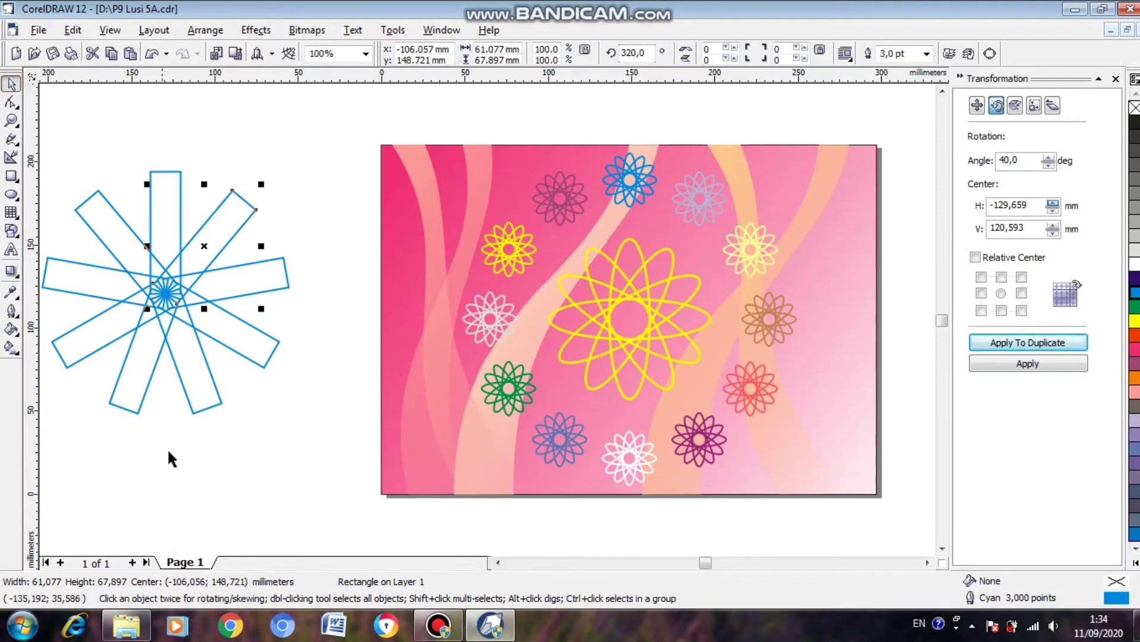
{"action": "left_click", "coordinate": [498, 563]}
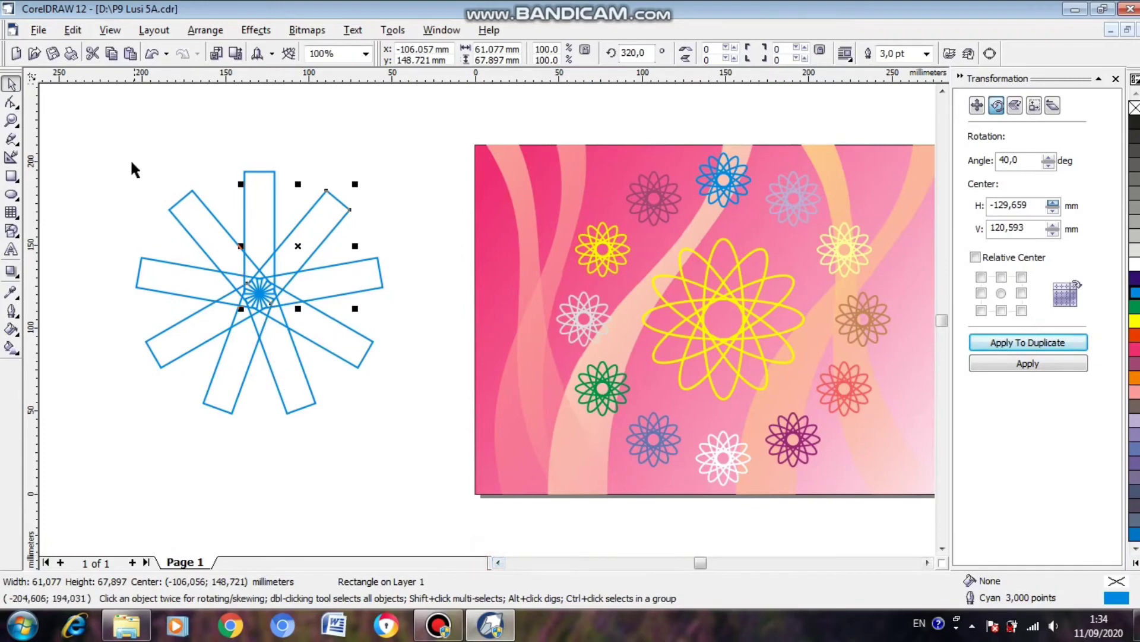
{"action": "mouse_move", "coordinate": [92, 125]}
{"action": "left_mouse_down"}
{"action": "mouse_move", "coordinate": [375, 315]}
{"action": "mouse_move", "coordinate": [444, 476]}
{"action": "left_mouse_up"}
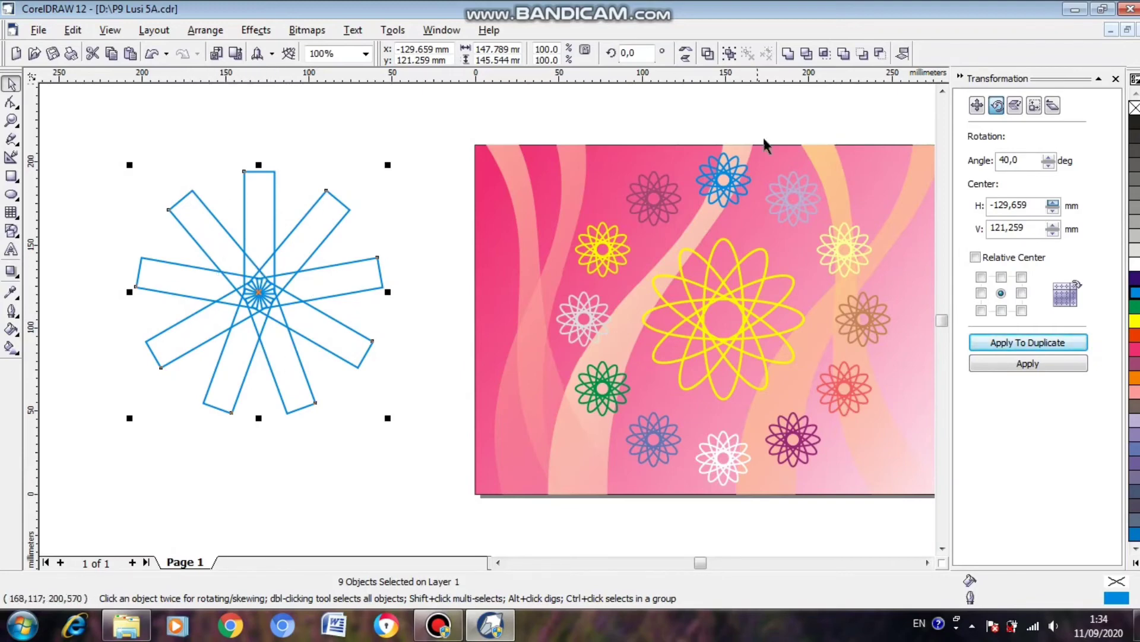
{"action": "left_click", "coordinate": [788, 53]}
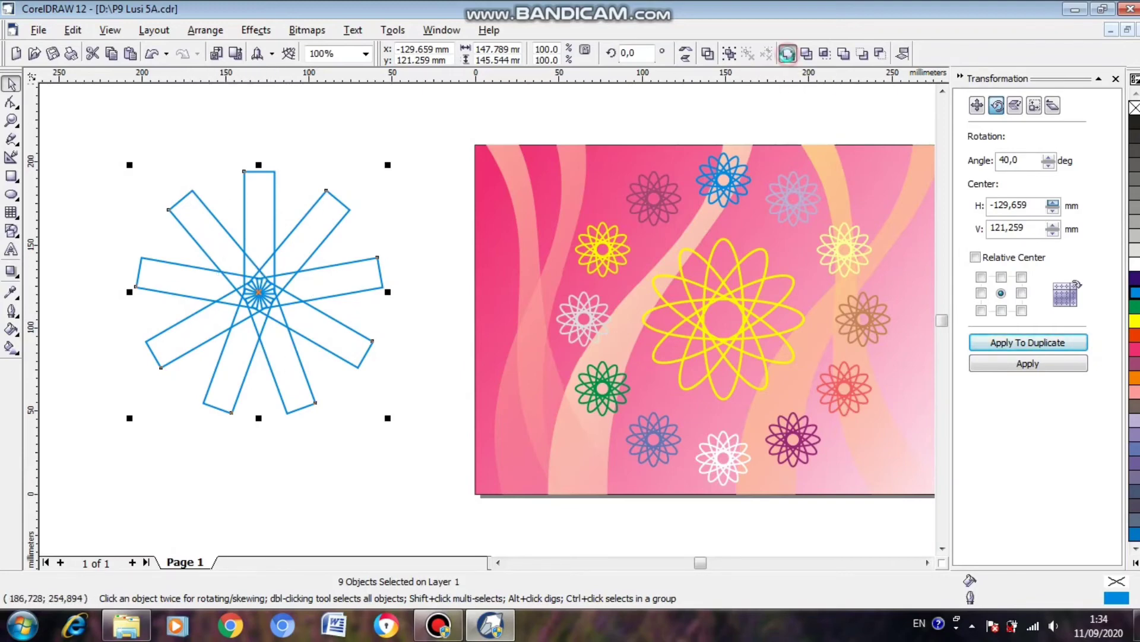
Undo the weld of the star and group its nine separate rectangles.
{"action": "key", "text": "ctrl+z"}
{"action": "left_click", "coordinate": [397, 320]}
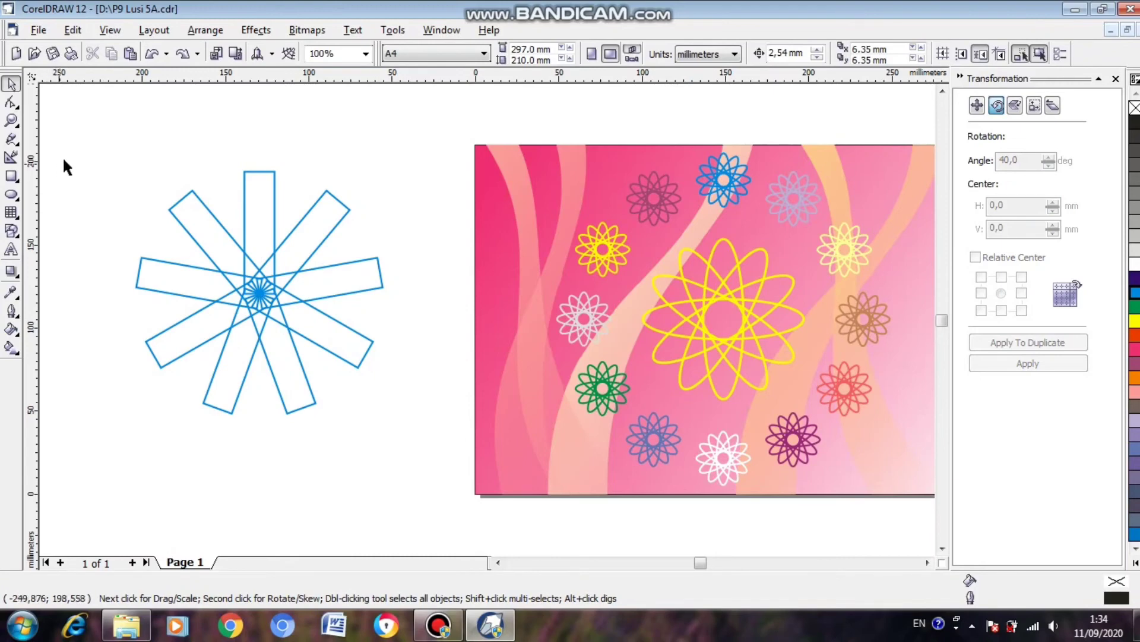
{"action": "left_click_drag", "start_coordinate": [212, 230], "coordinate": [425, 450]}
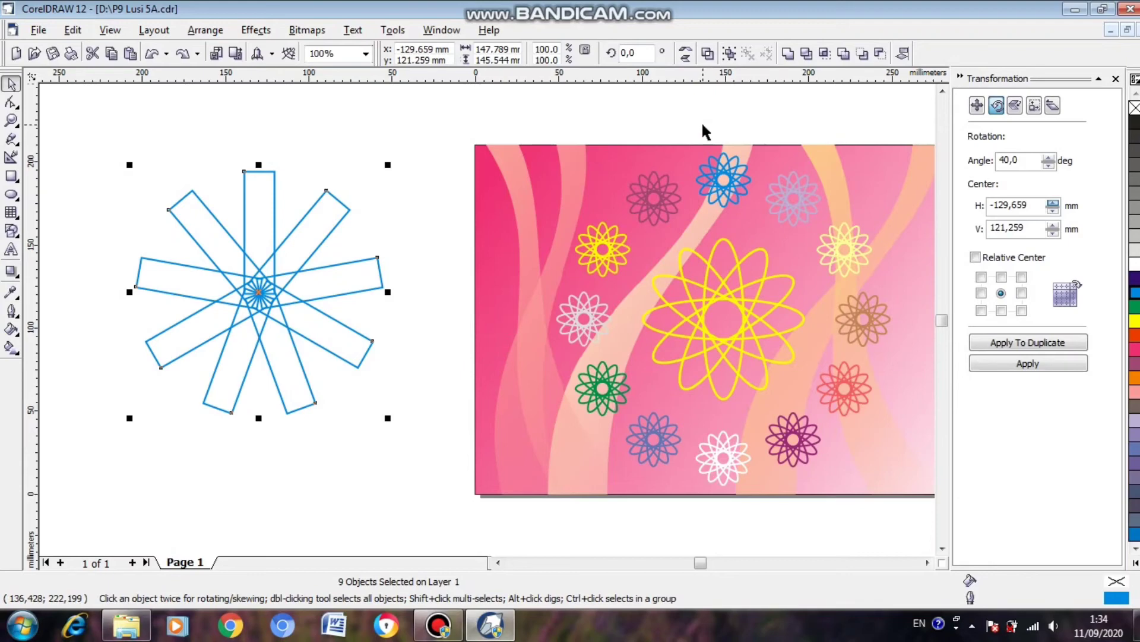
{"action": "key", "text": "ctrl+g"}
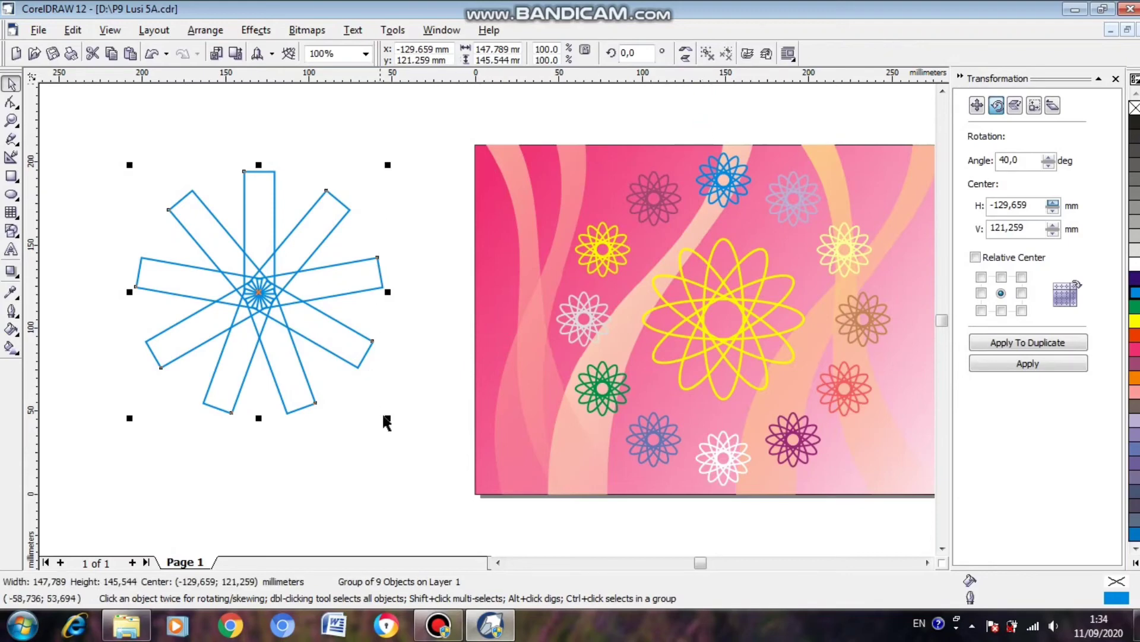
Shrink the star group to about 49 mm wide, place it in the page's upper-left corner, and make its outline white.
{"action": "left_click_drag", "start_coordinate": [387, 421], "coordinate": [225, 297]}
{"action": "left_click_drag", "start_coordinate": [178, 214], "coordinate": [533, 200]}
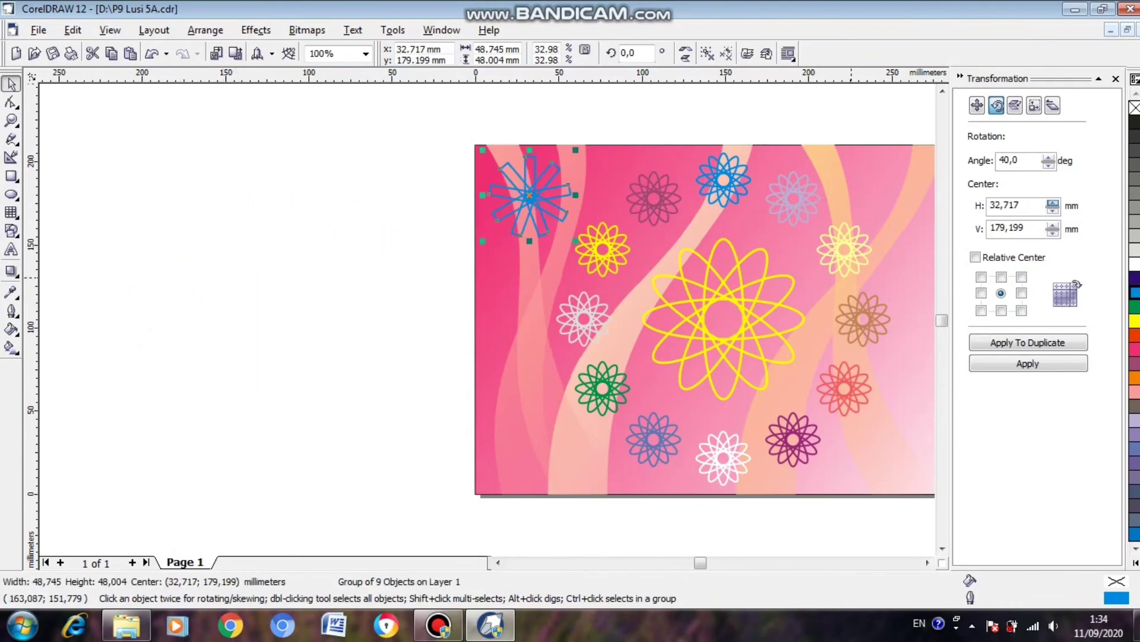
{"action": "right_click", "coordinate": [1135, 264]}
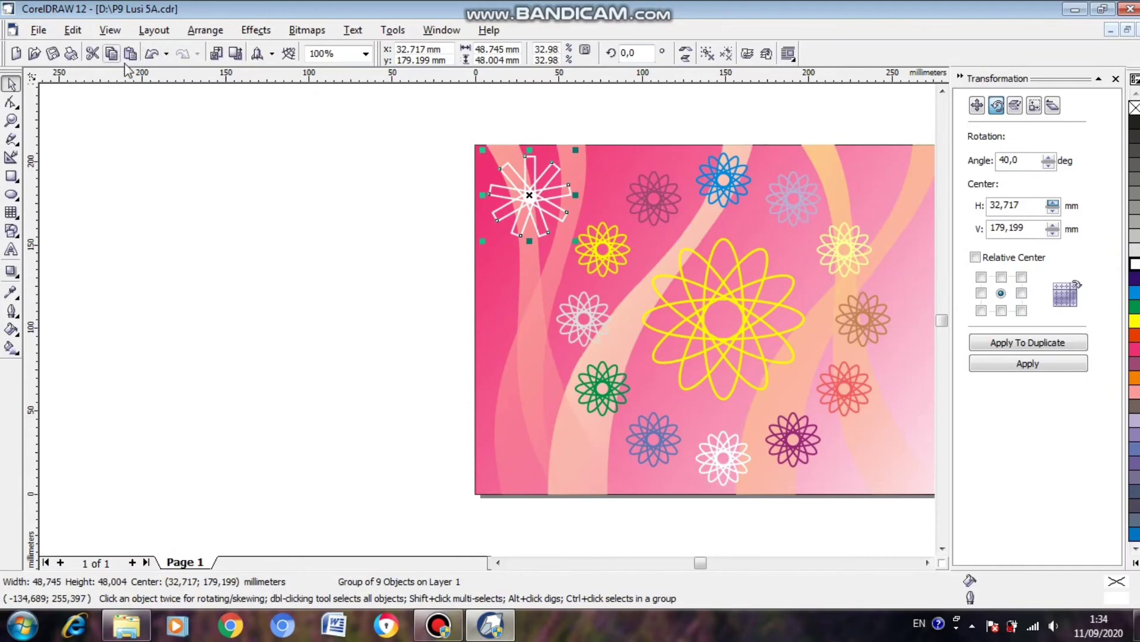
Place copies of the white star in the page's other three corners and save the drawing.
{"action": "left_click", "coordinate": [928, 563]}
{"action": "left_click", "coordinate": [929, 563]}
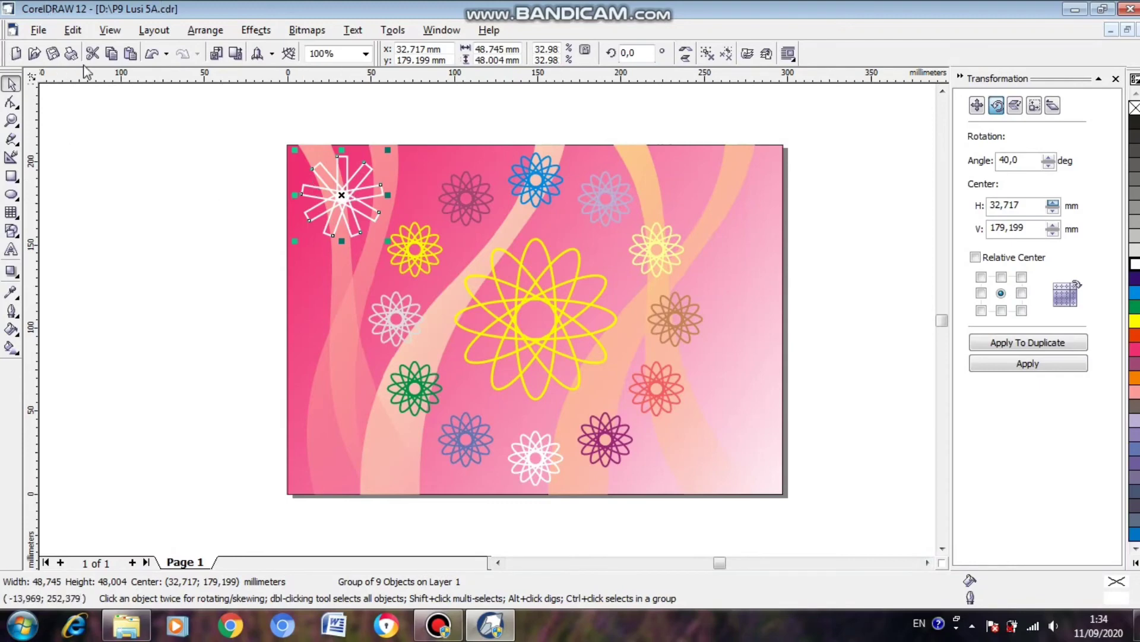
{"action": "left_click", "coordinate": [337, 196]}
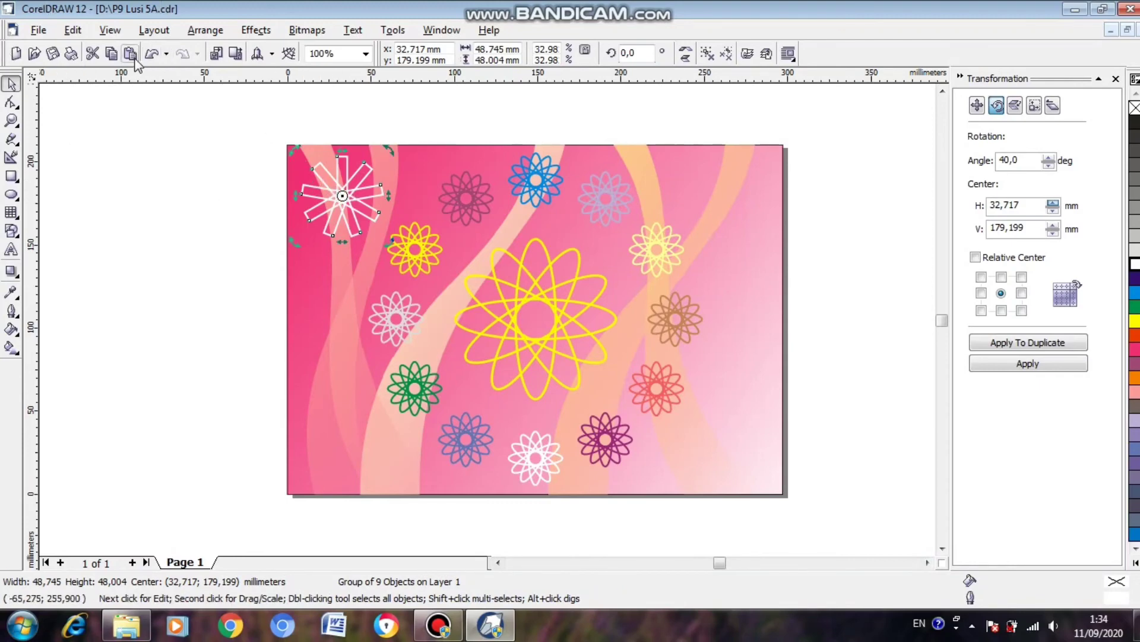
{"action": "left_click", "coordinate": [111, 54]}
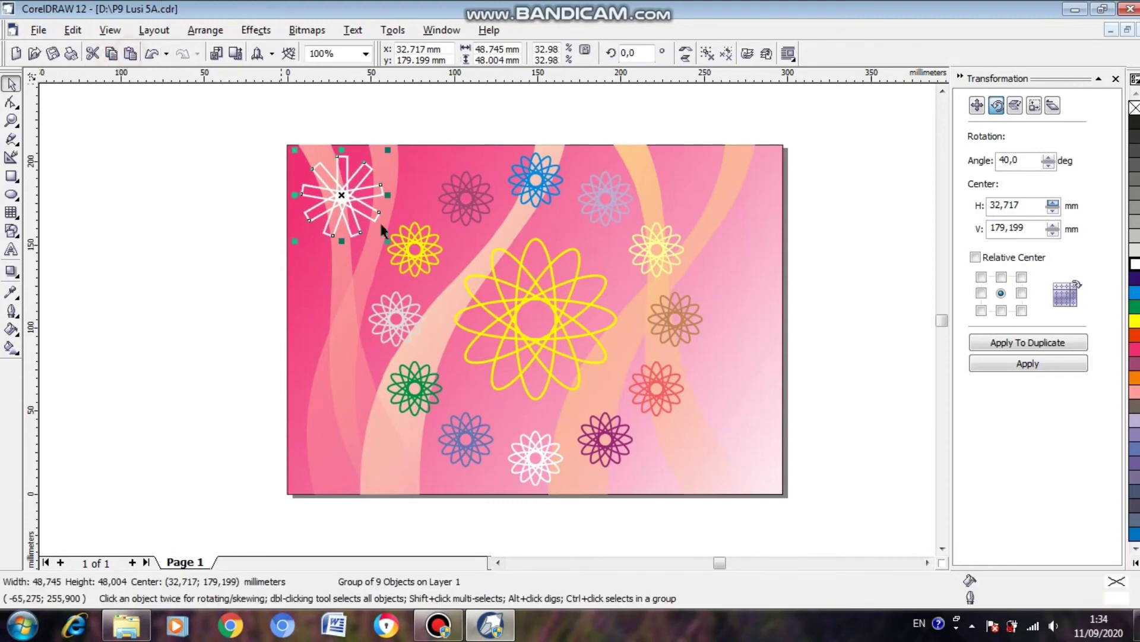
{"action": "left_click_drag", "start_coordinate": [334, 187], "coordinate": [330, 432]}
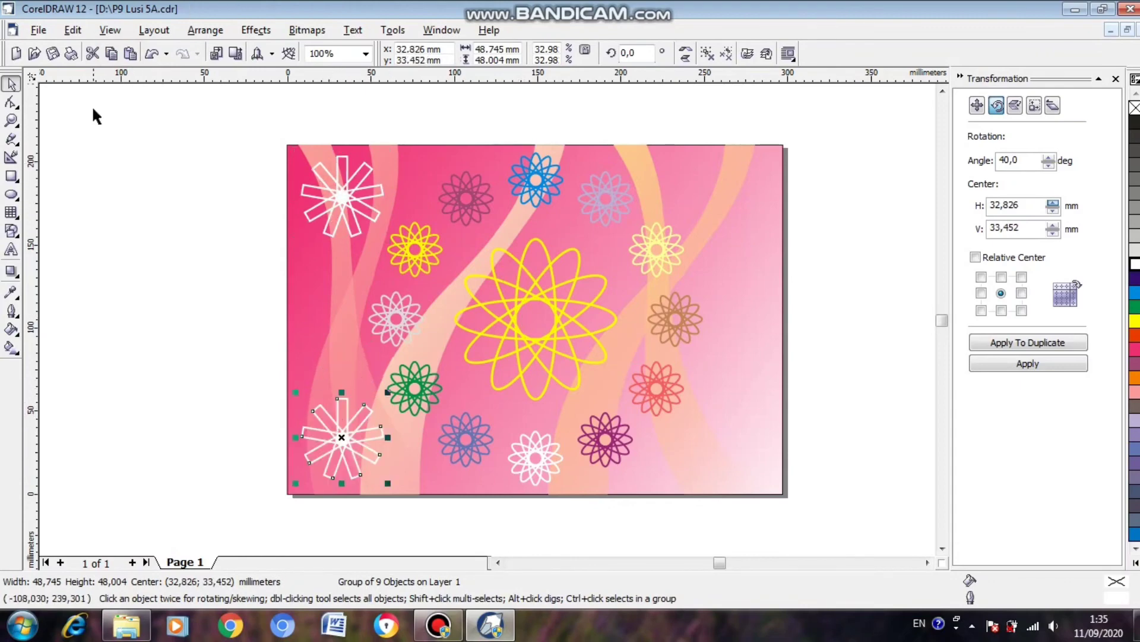
{"action": "left_click", "coordinate": [131, 54]}
{"action": "left_click_drag", "start_coordinate": [338, 197], "coordinate": [719, 188]}
{"action": "left_click", "coordinate": [131, 54]}
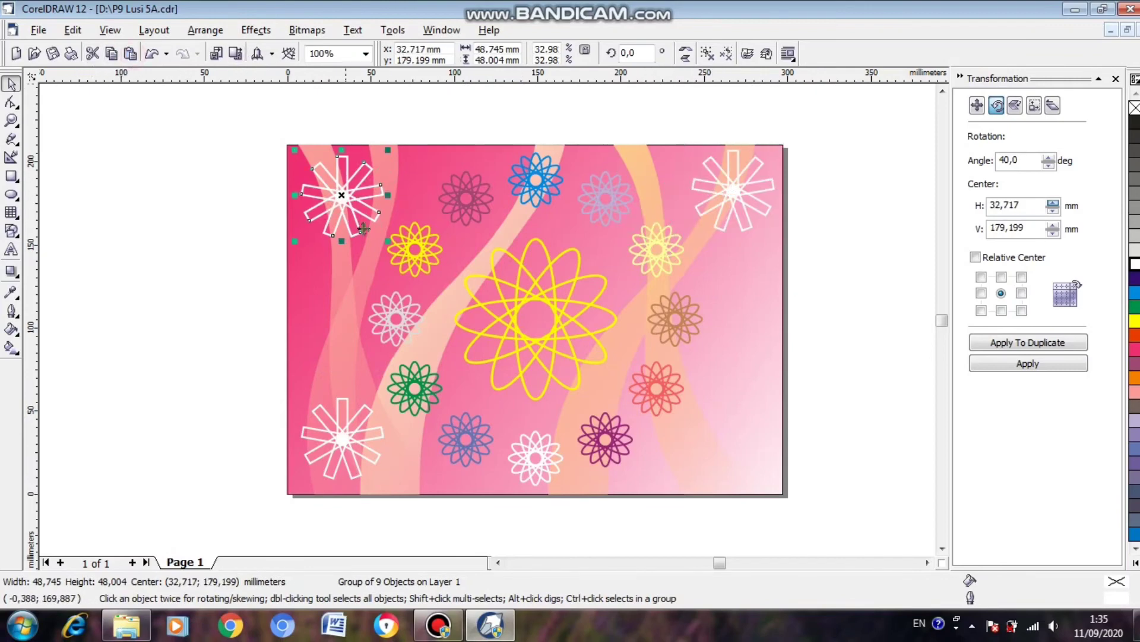
{"action": "left_click_drag", "start_coordinate": [343, 199], "coordinate": [752, 456]}
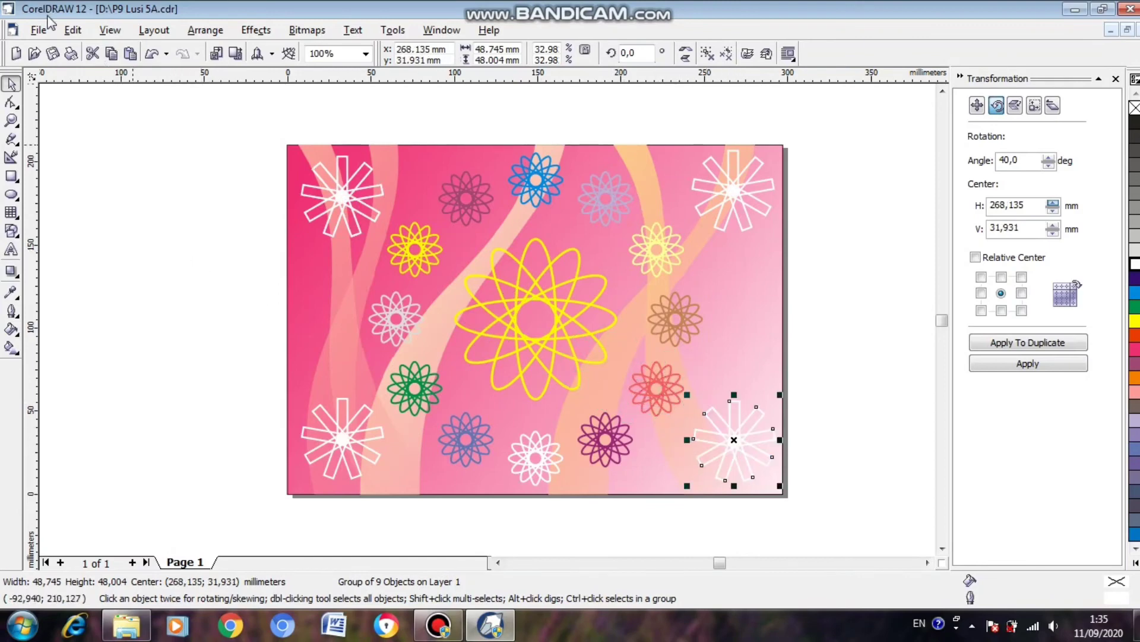
{"action": "left_click", "coordinate": [52, 54]}
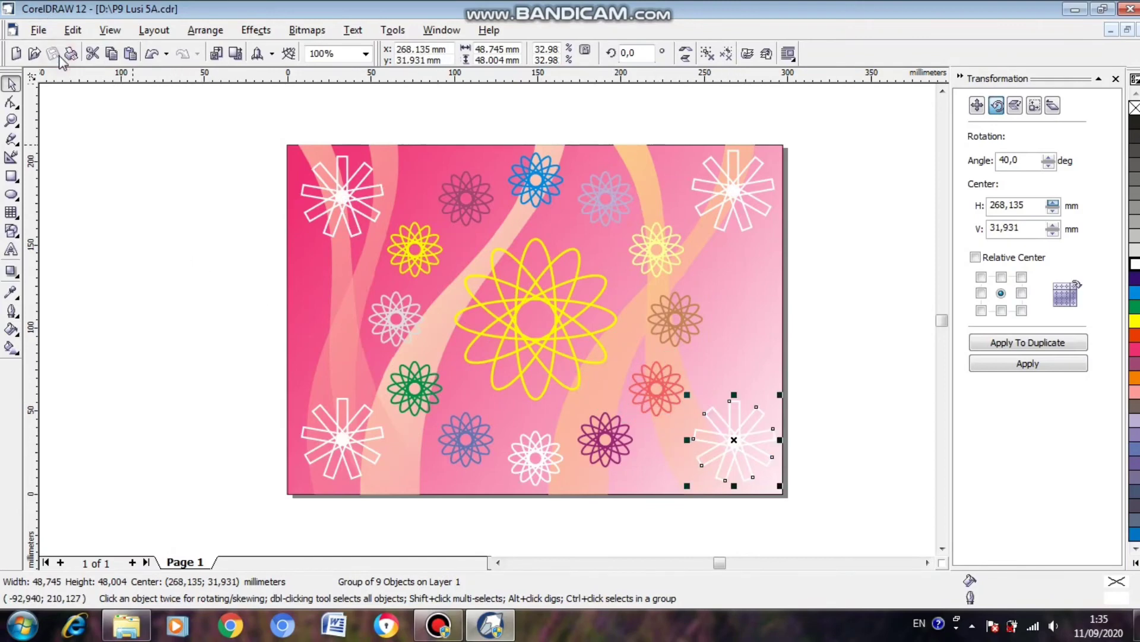
{"action": "left_click", "coordinate": [81, 296]}
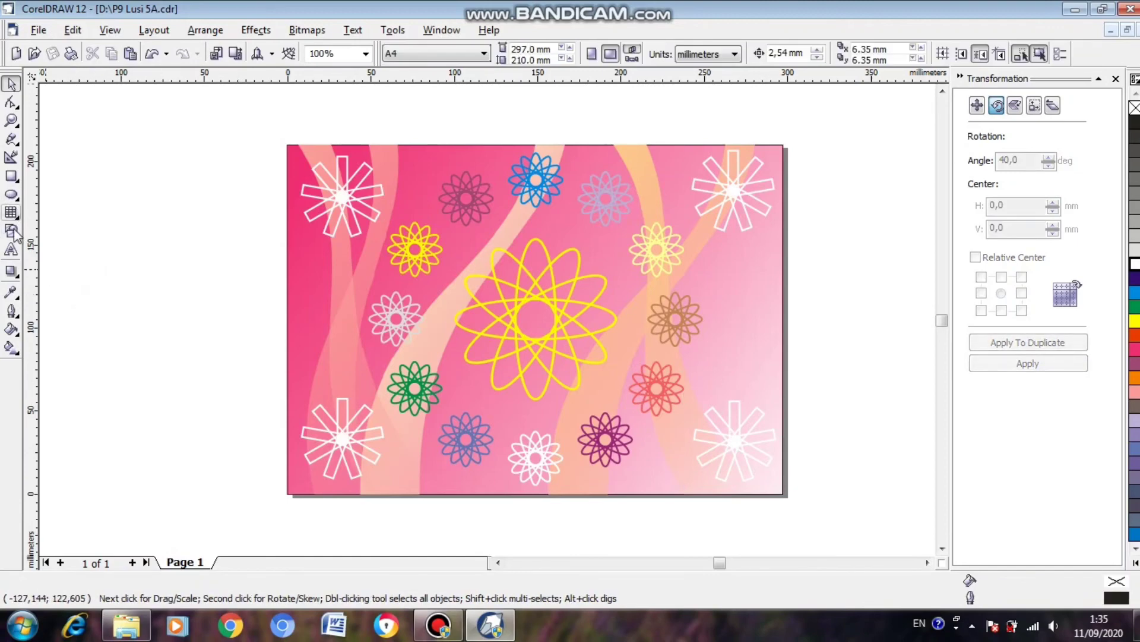
Add artistic text with the author's first name and class 5A beside the page, and set its font to Futura-Bold.
{"action": "left_click", "coordinate": [11, 250]}
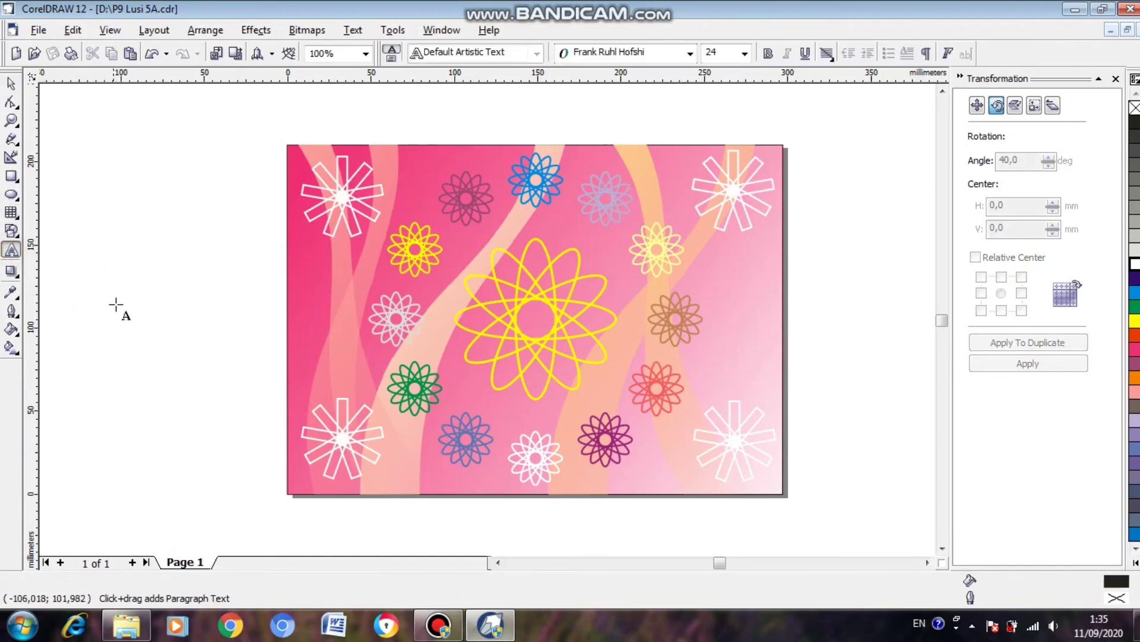
{"action": "left_click", "coordinate": [100, 276]}
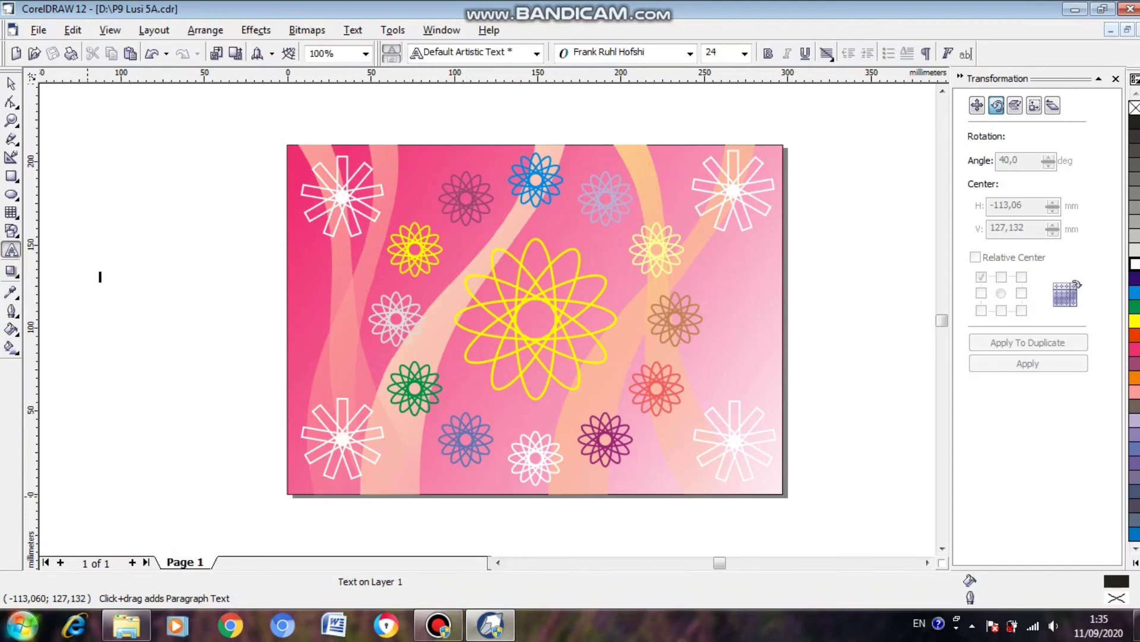
{"action": "type", "text": "Lusi 5A"}
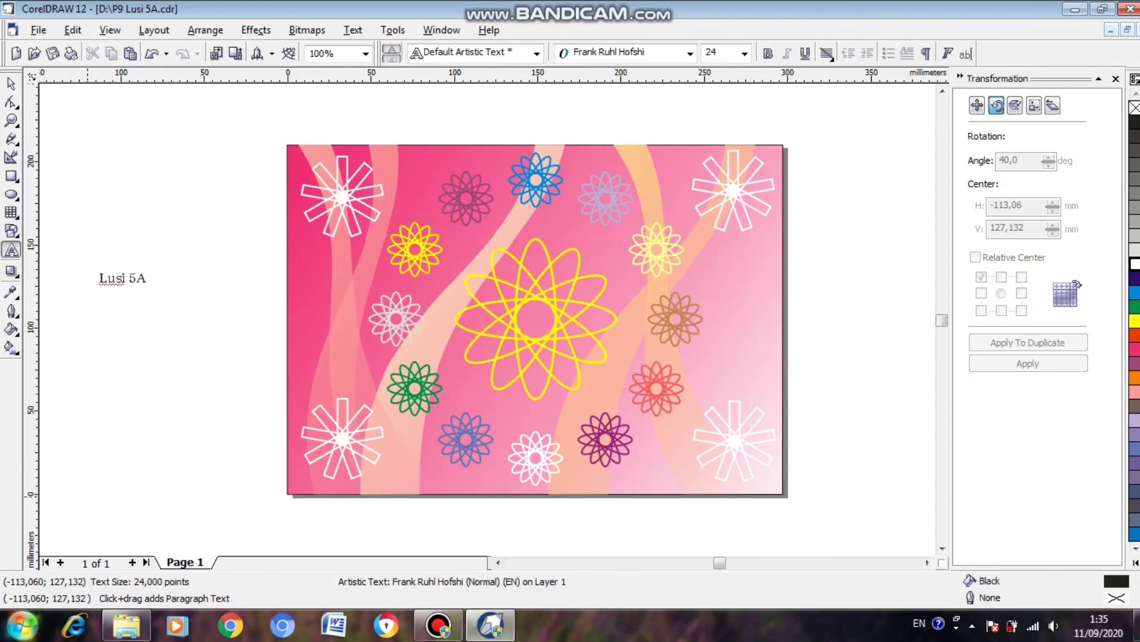
{"action": "left_click", "coordinate": [11, 84]}
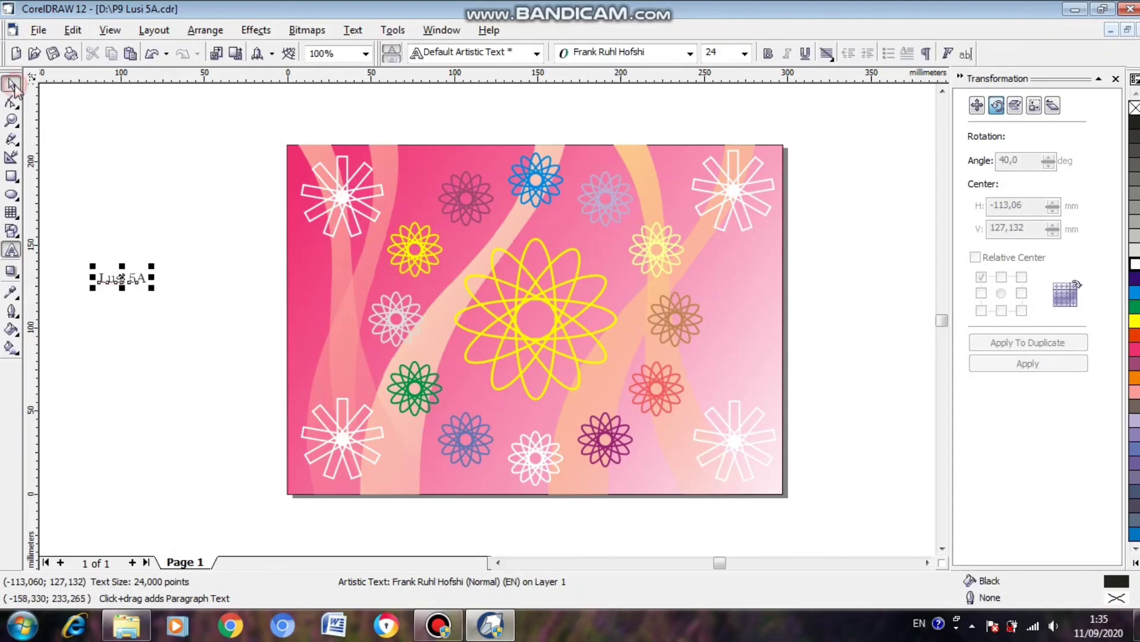
{"action": "left_click", "coordinate": [690, 54]}
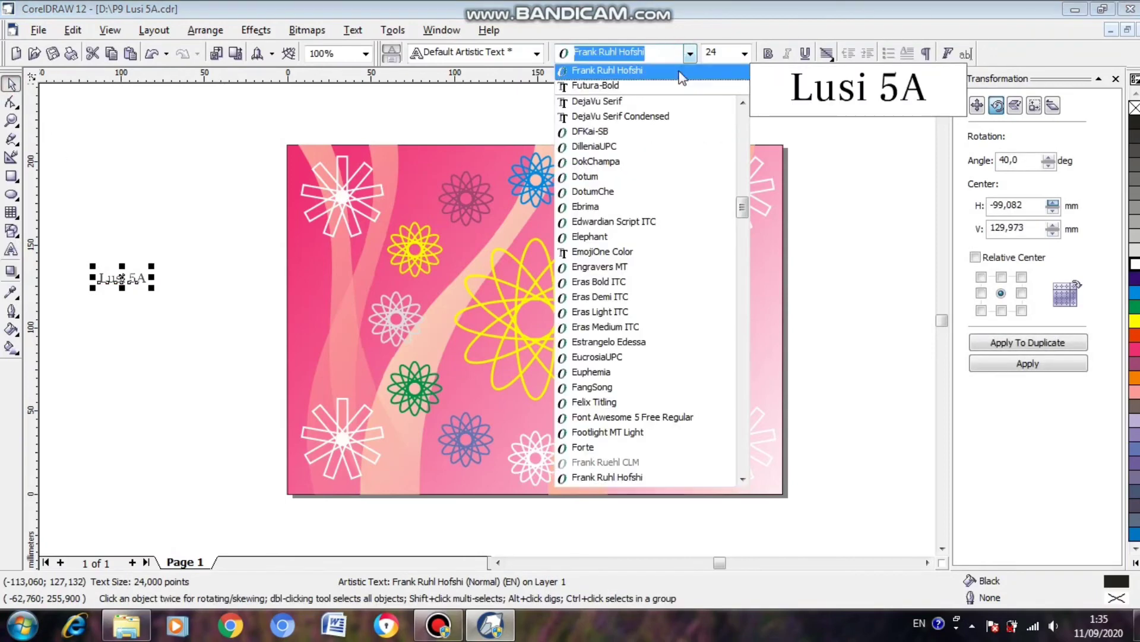
{"action": "left_click", "coordinate": [676, 92]}
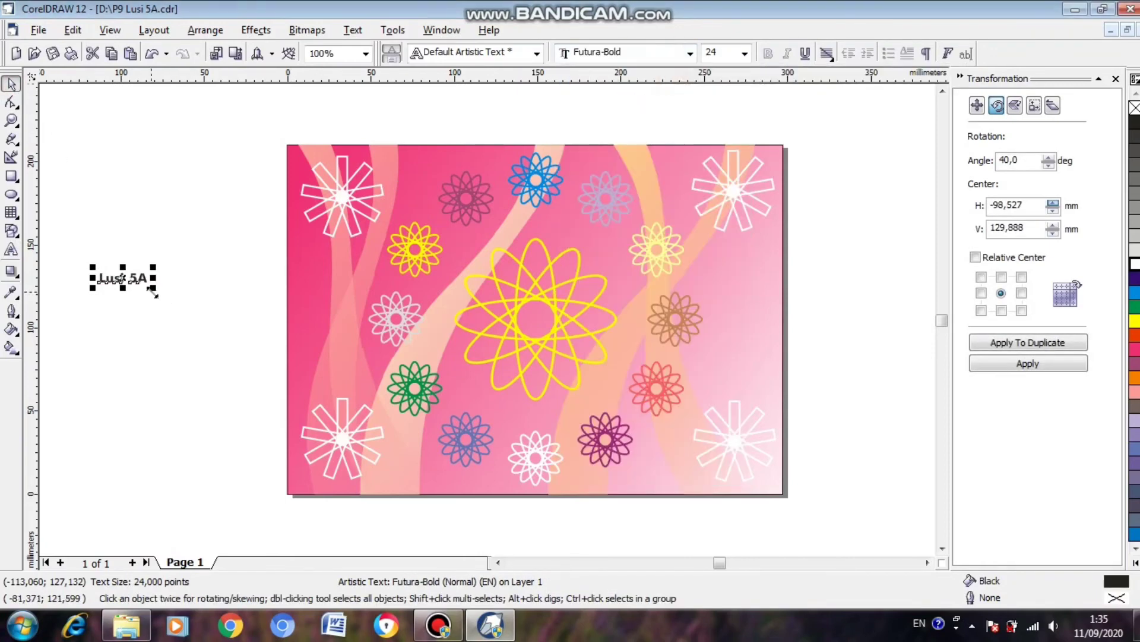
Enlarge the name text to about 43.6 pt, move it to the page's bottom edge beside the lower-left star, and fill it white.
{"action": "left_click_drag", "start_coordinate": [153, 293], "coordinate": [189, 310]}
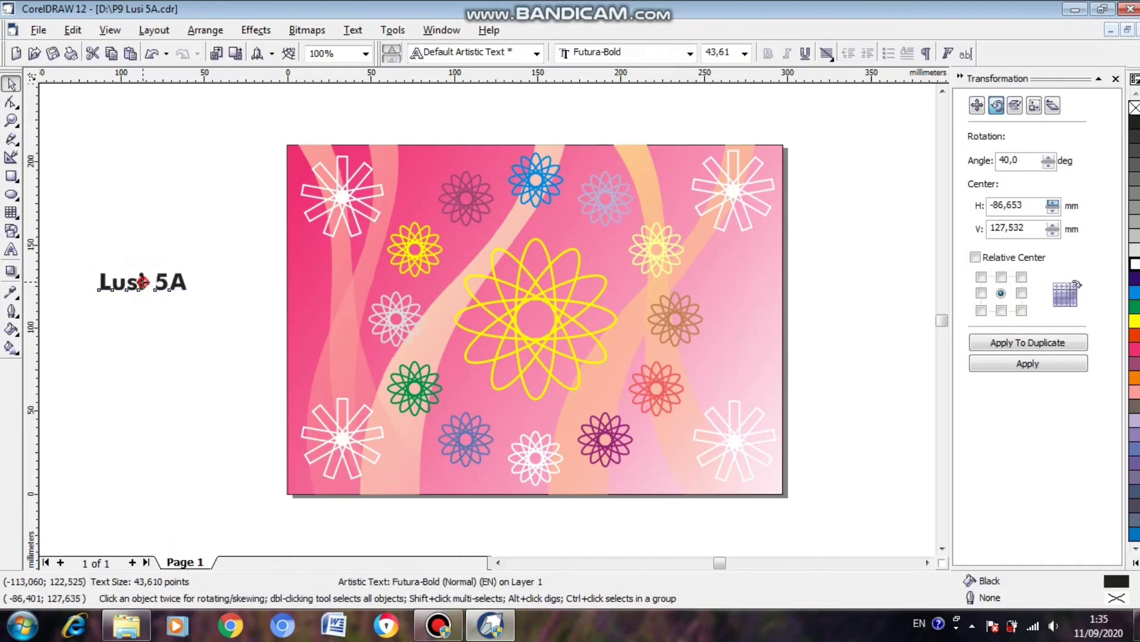
{"action": "left_click_drag", "start_coordinate": [418, 453], "coordinate": [417, 475]}
{"action": "left_click", "coordinate": [1134, 265]}
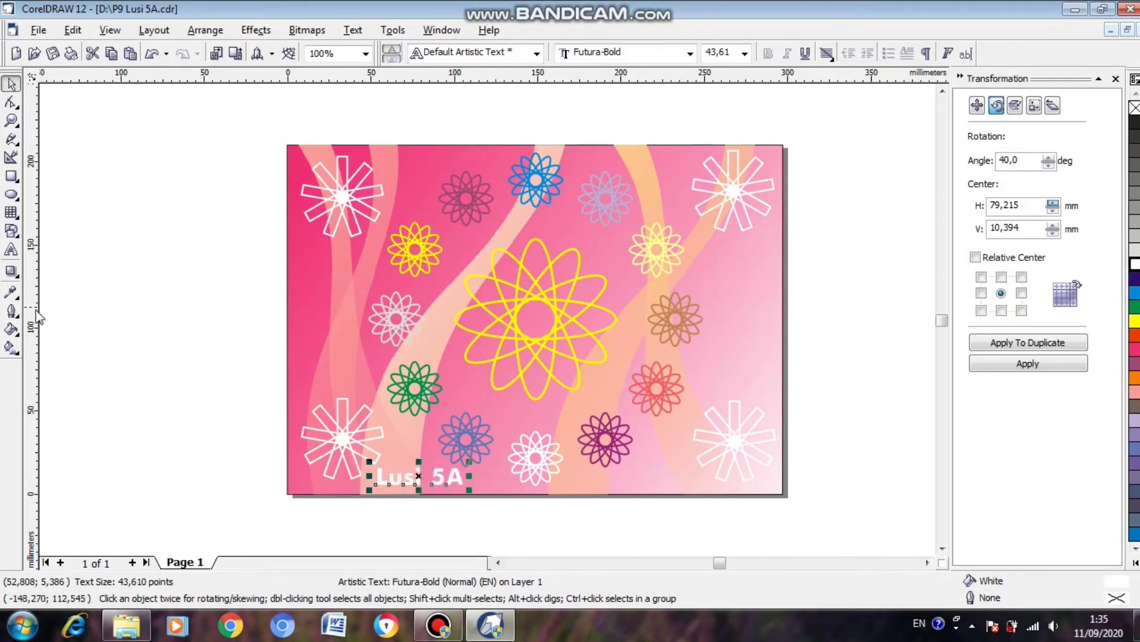
Add a drop shadow to the name text, offset about 2 mm upward.
{"action": "left_click", "coordinate": [14, 274]}
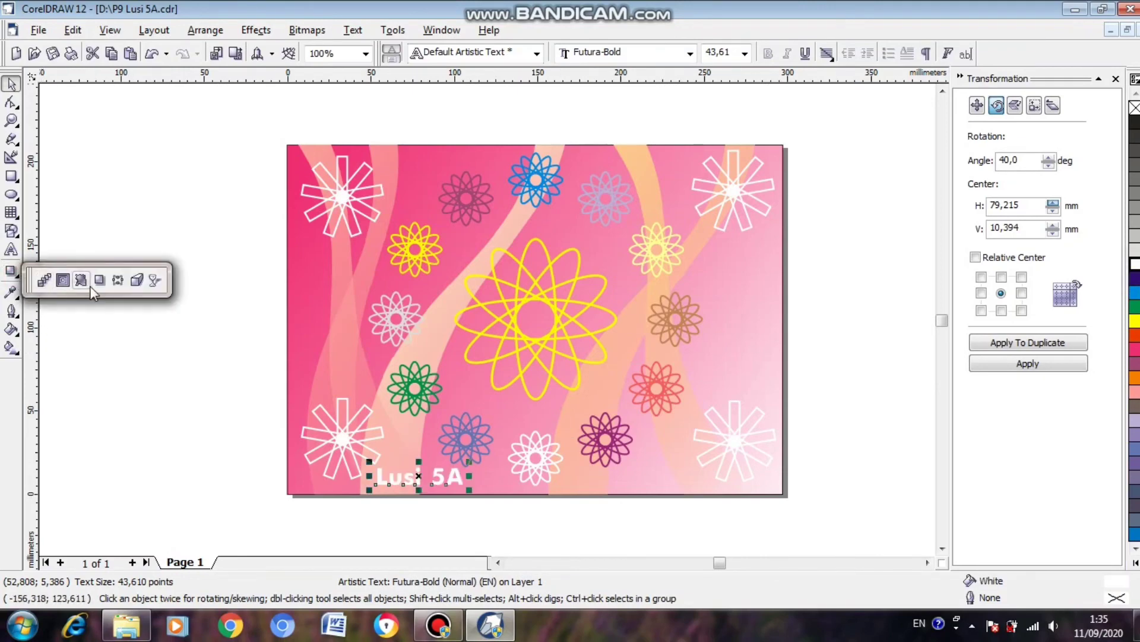
{"action": "left_click", "coordinate": [99, 281]}
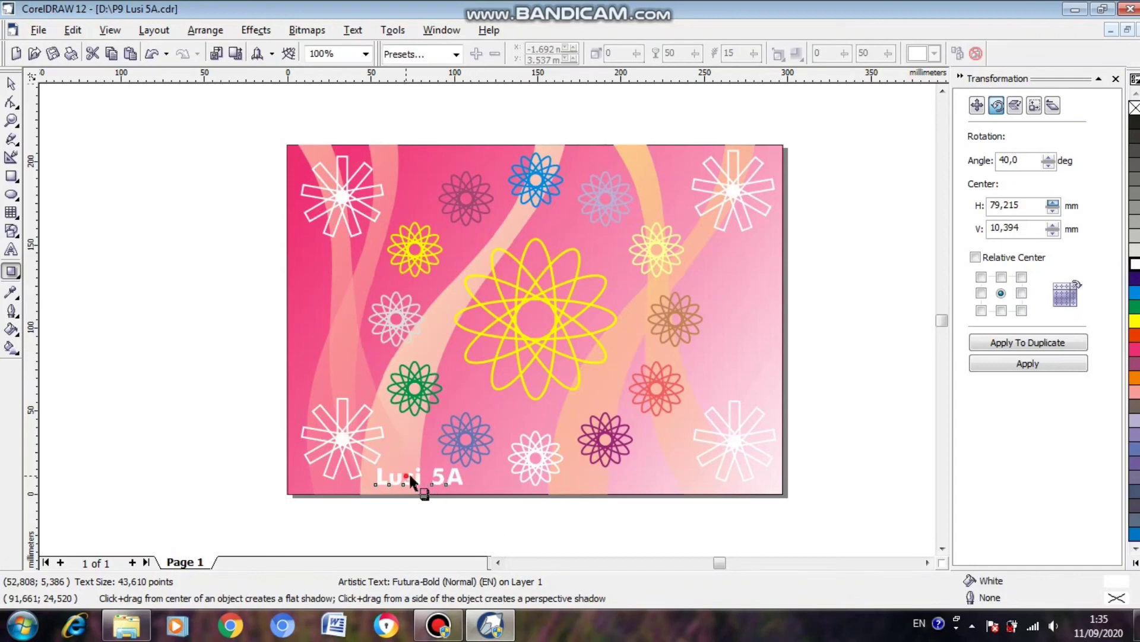
{"action": "left_click_drag", "start_coordinate": [410, 480], "coordinate": [425, 469]}
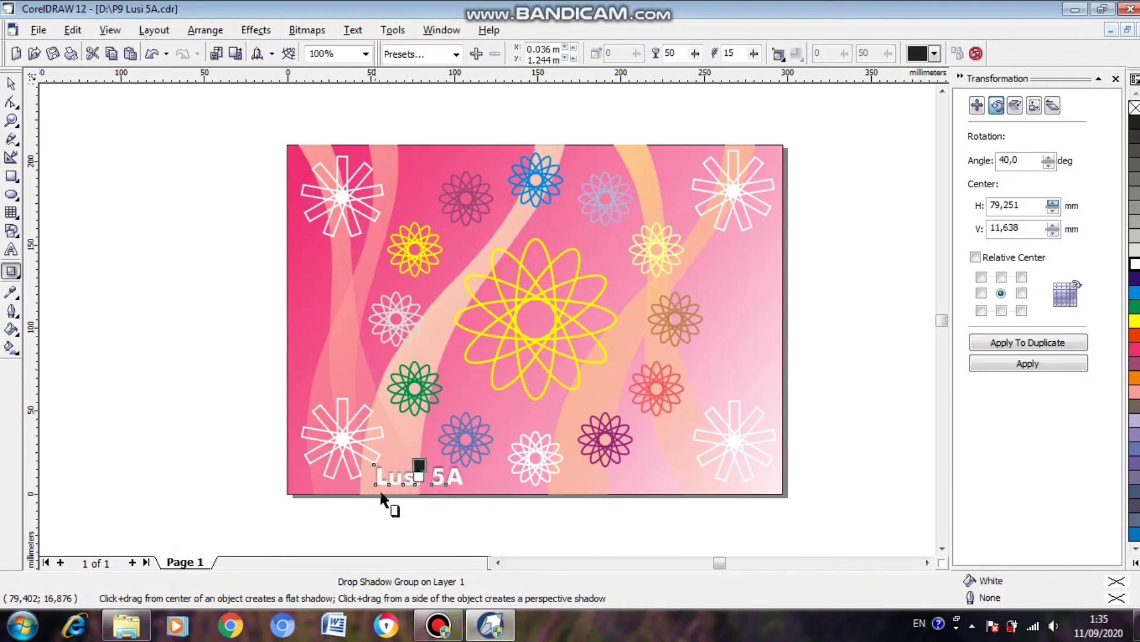
{"action": "left_click_drag", "start_coordinate": [417, 463], "coordinate": [420, 462]}
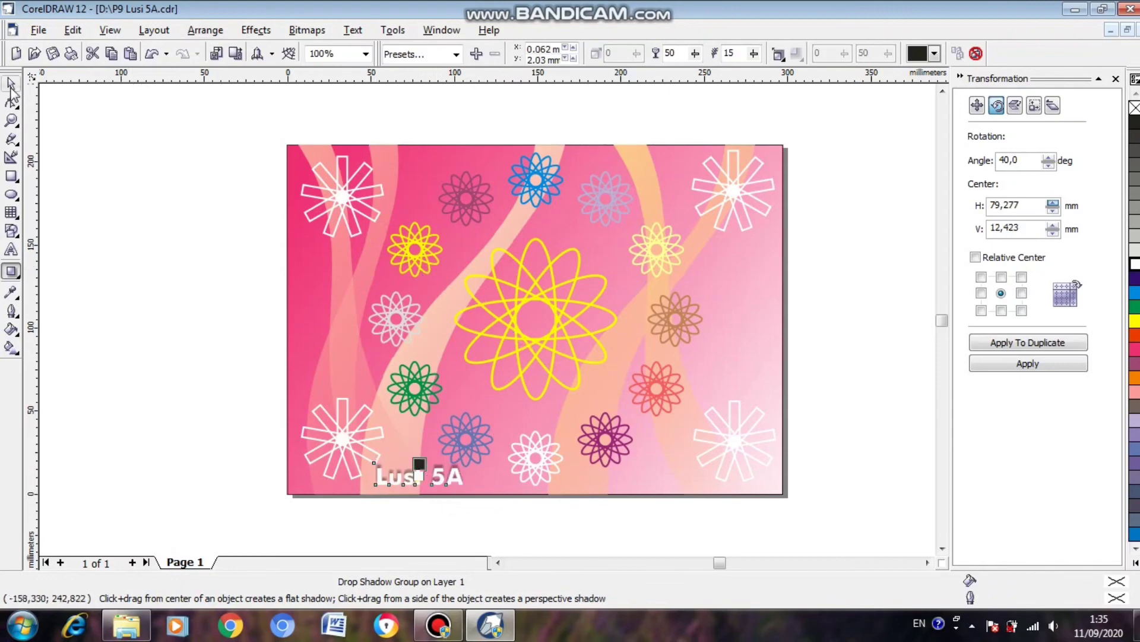
{"action": "left_click", "coordinate": [12, 84]}
{"action": "left_click", "coordinate": [194, 248]}
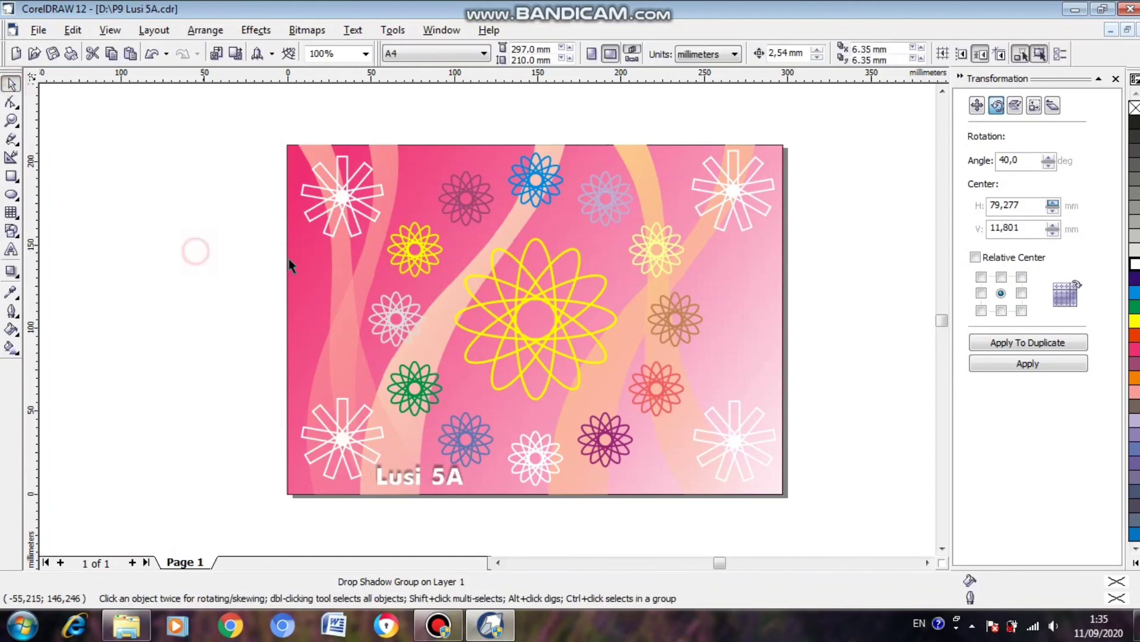
Shift the shadowed name text slightly right and down towards the page's bottom edge, and save the drawing.
{"action": "left_click_drag", "start_coordinate": [421, 470], "coordinate": [429, 479]}
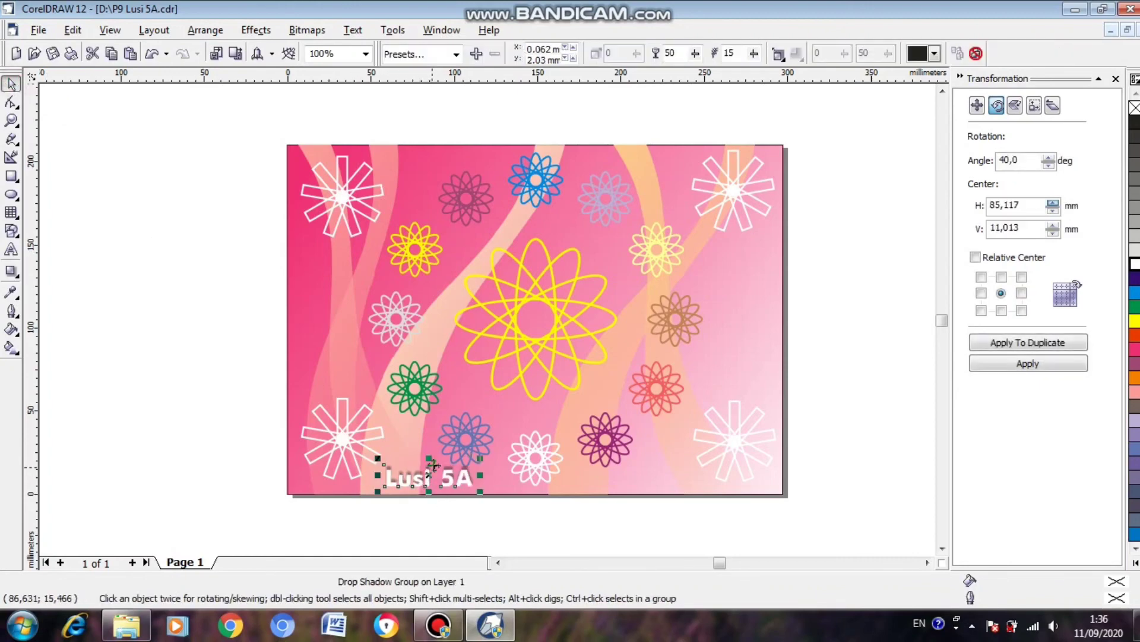
{"action": "key", "text": "Down"}
{"action": "key", "text": "Left"}
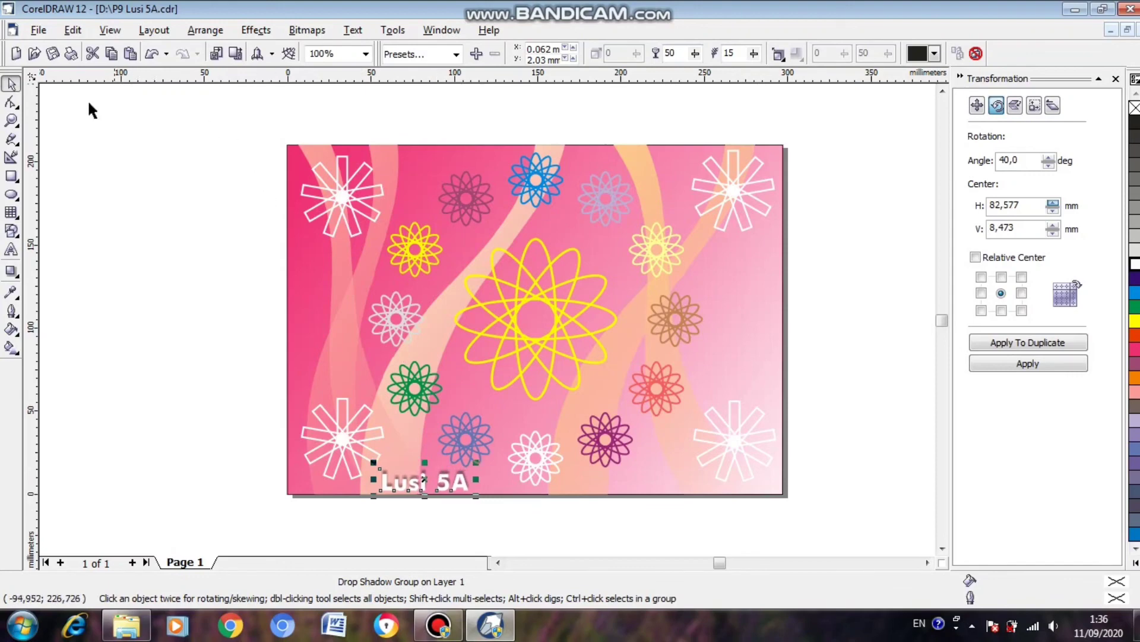
{"action": "left_click", "coordinate": [52, 54]}
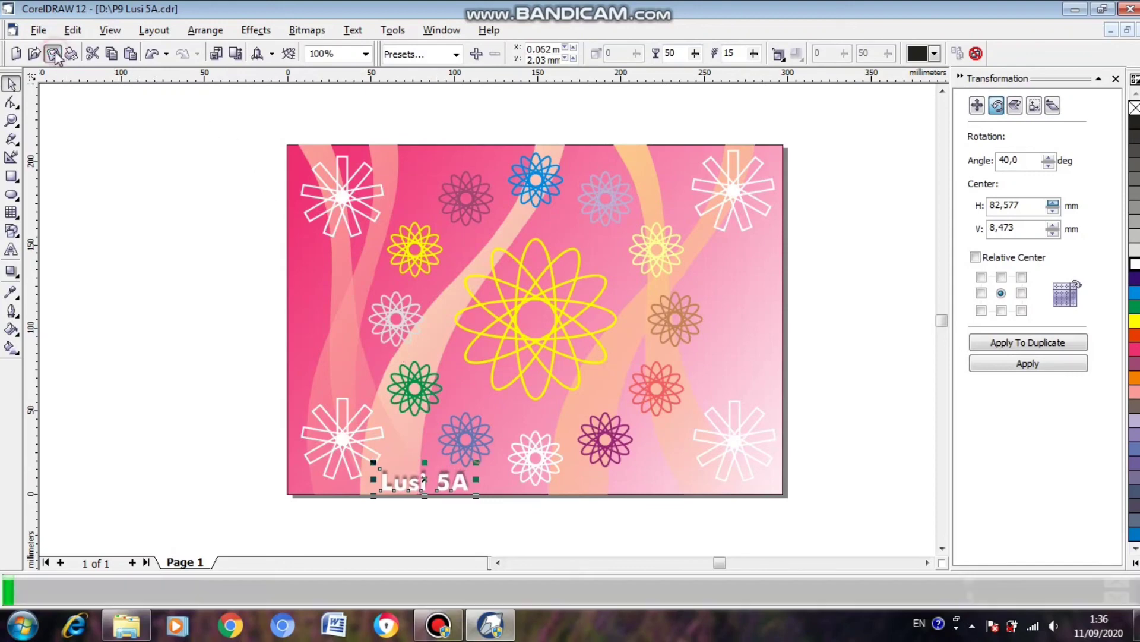
{"action": "left_click", "coordinate": [150, 201]}
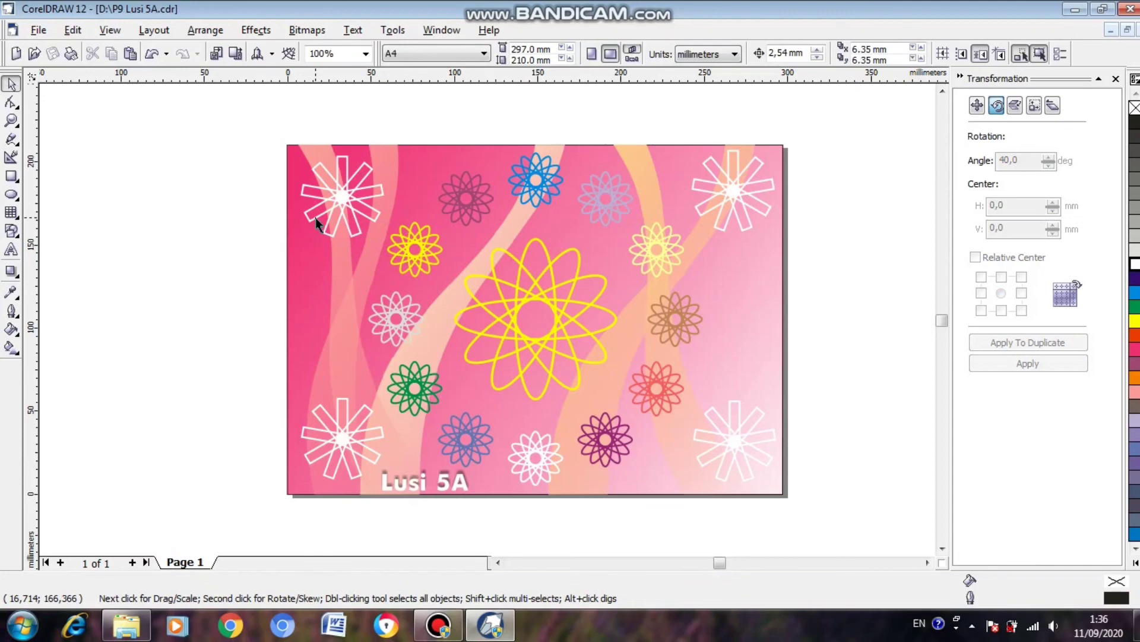